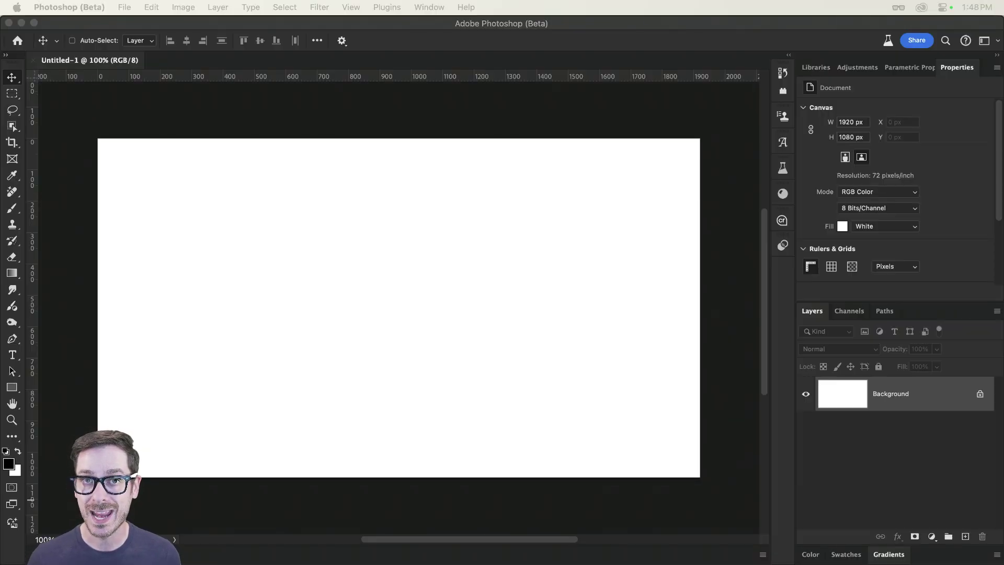
- Bring the blank white 1920×1080 Untitled-1 Photoshop document into focus
left_click(651, 397)
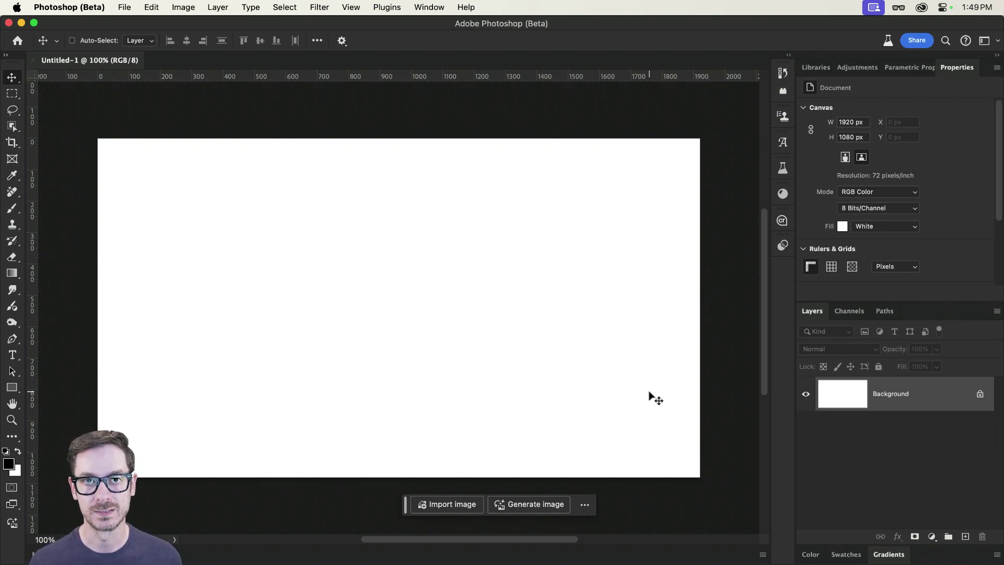
key("super")
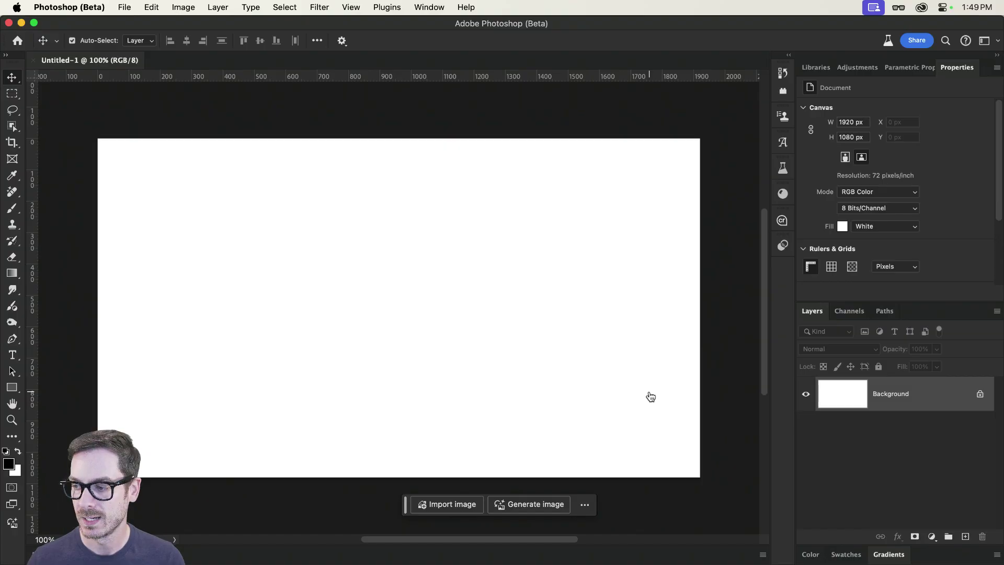
key("super+Tab")
key("super+n")
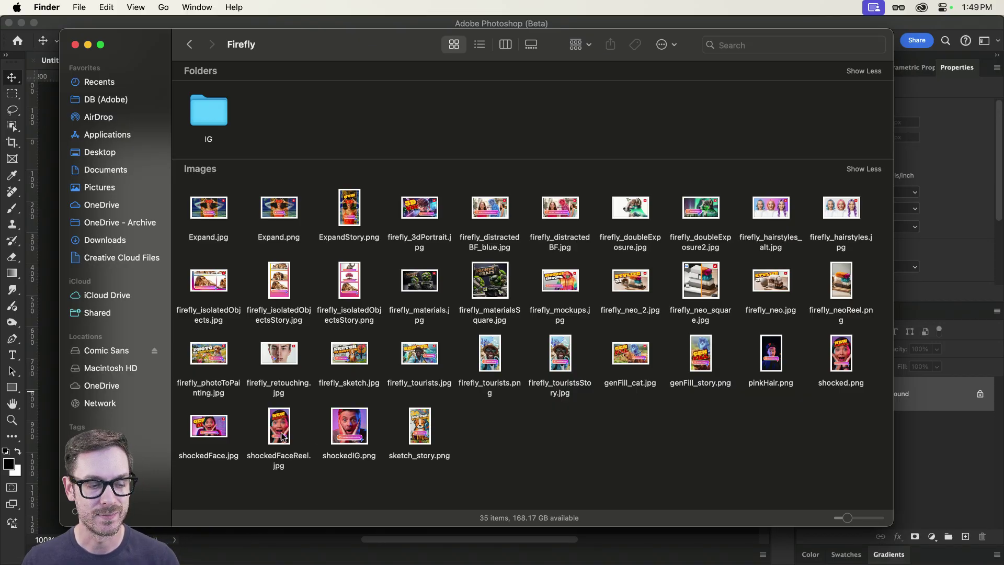
left_click(207, 426)
key("space")
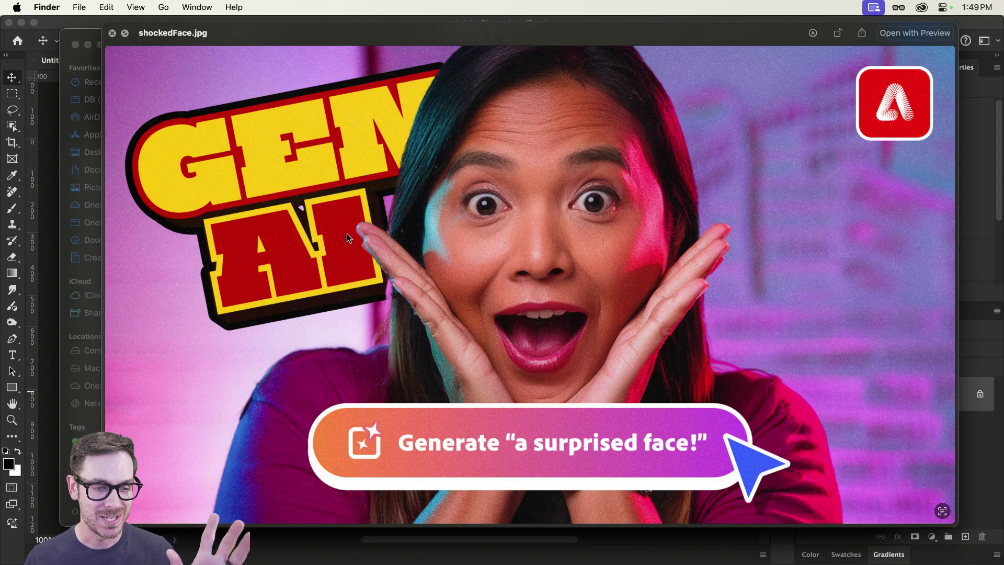
key("space")
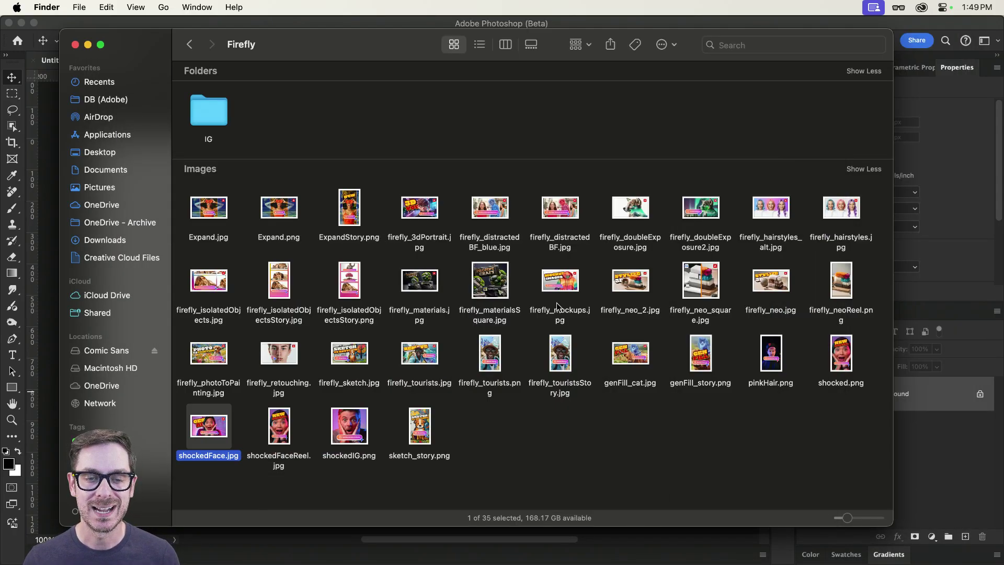
left_click(601, 429)
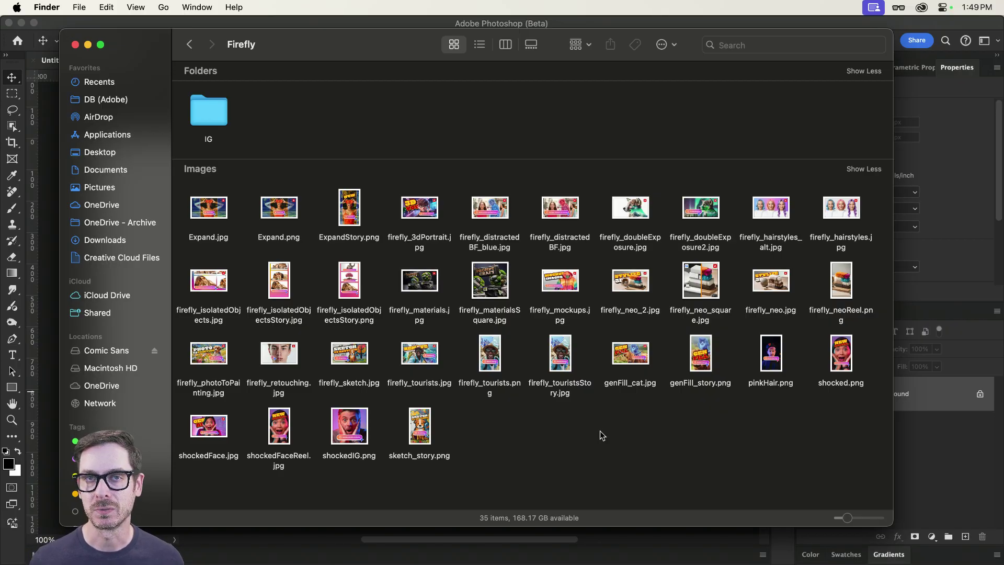
key("super+Tab")
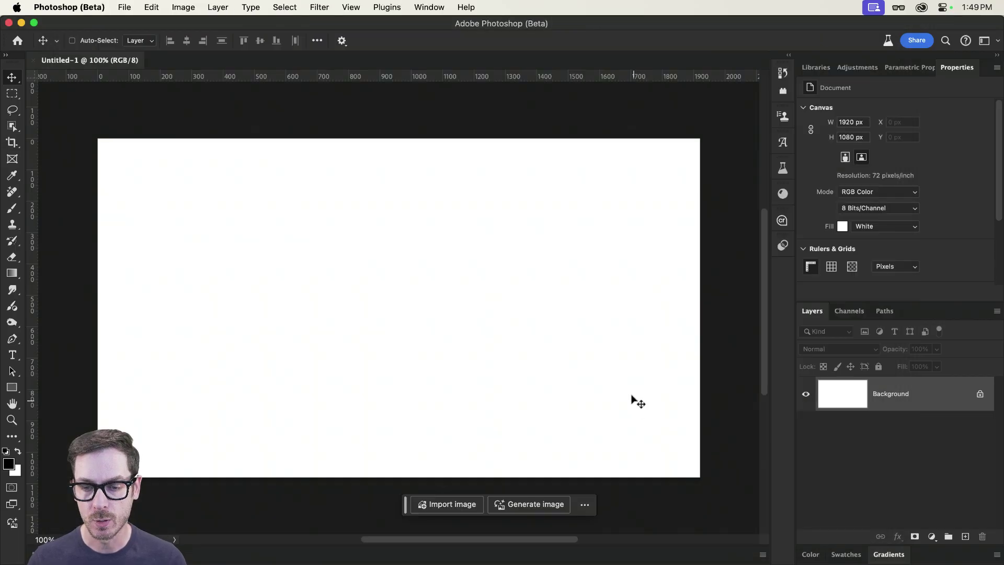
- Browse the Firefly Creative Hub YouTube channel's videos, then return to the Adobe Firefly tab
key("super+Tab")
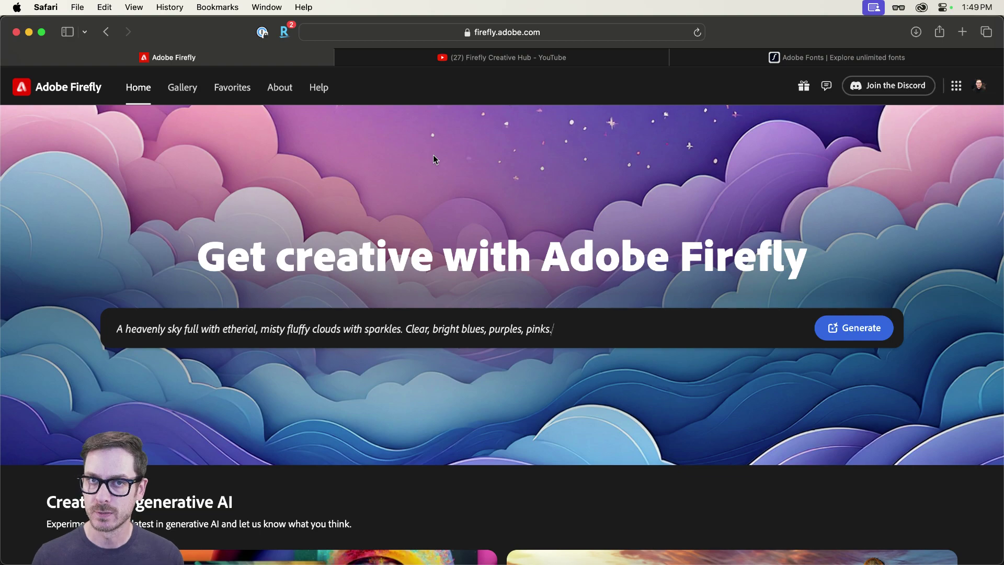
left_click(396, 63)
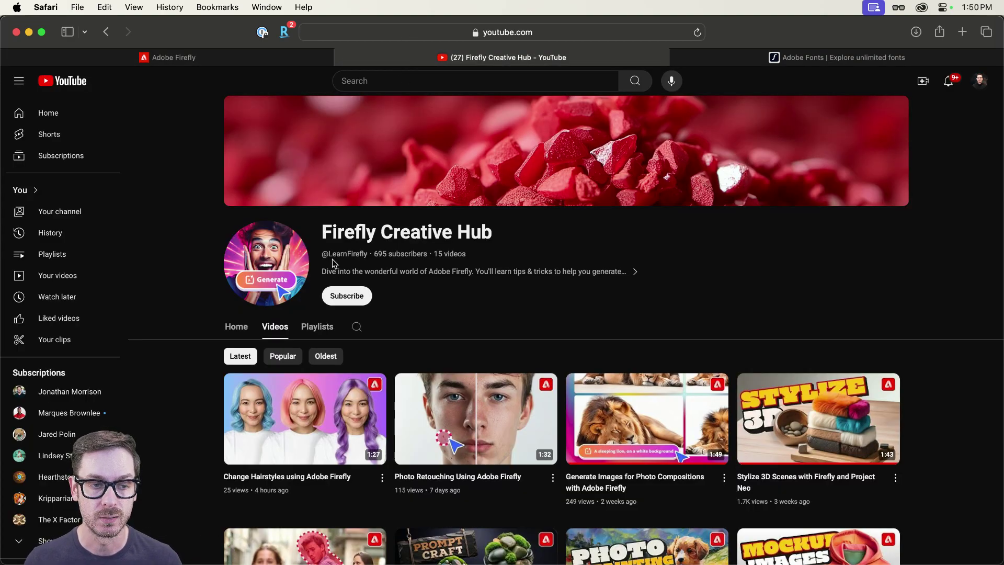
left_click_drag(328, 254, 362, 257)
left_click(468, 292)
scroll(475, 290, "down", 8)
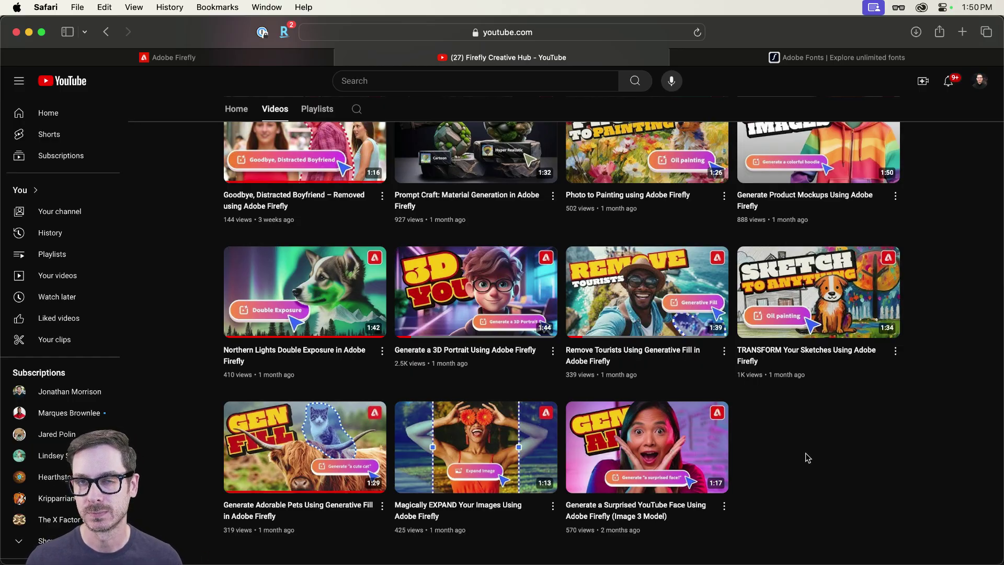
scroll(805, 453, "up", 15)
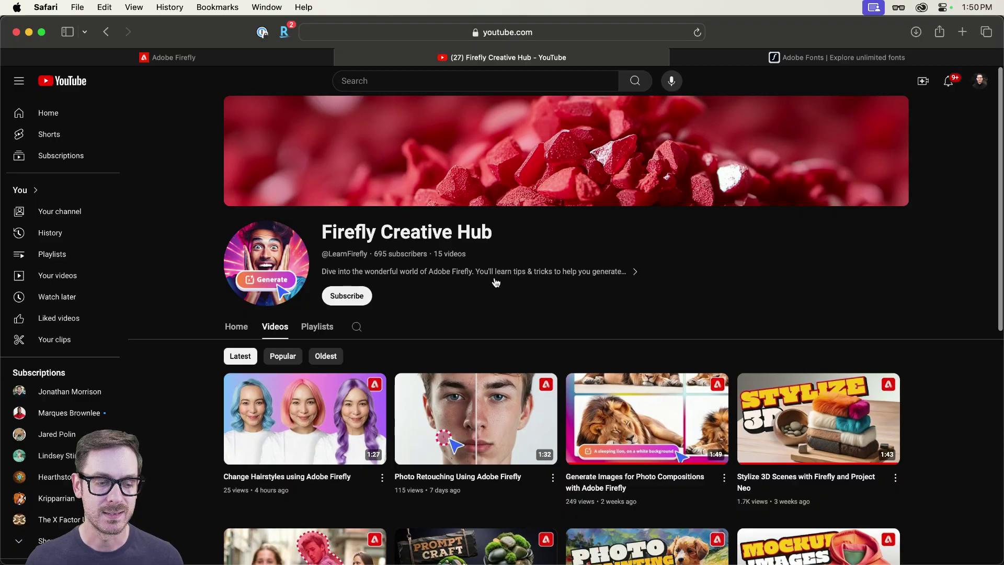
left_click(190, 51)
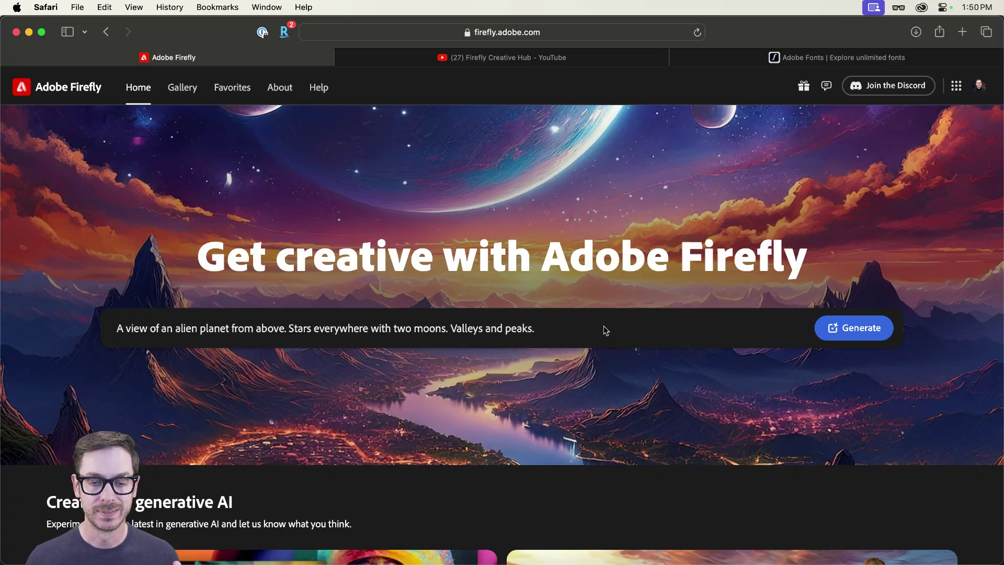
- Replace the Firefly prompt with the close-up surprised influencer description and generate images
triple_click(425, 327)
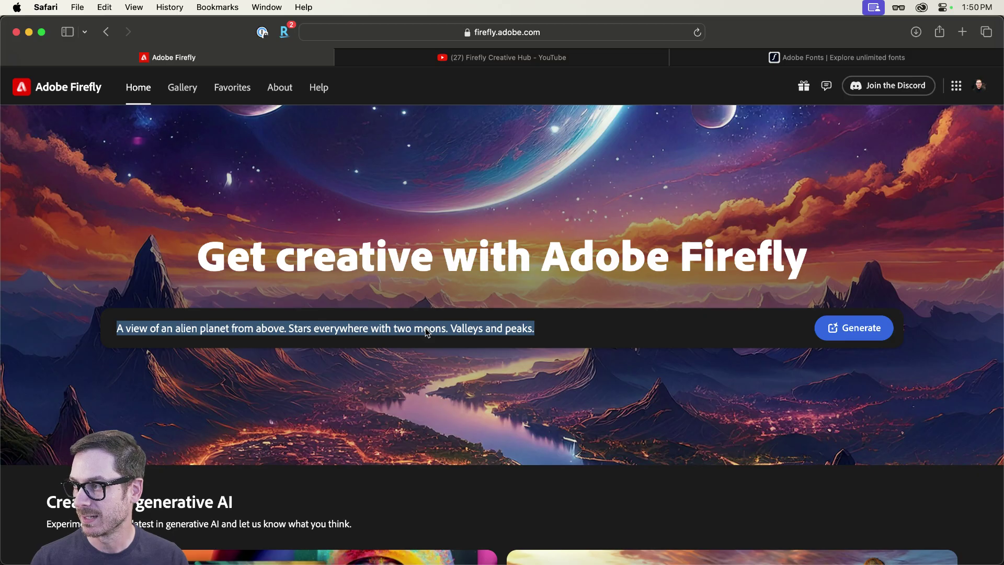
type("Close ")
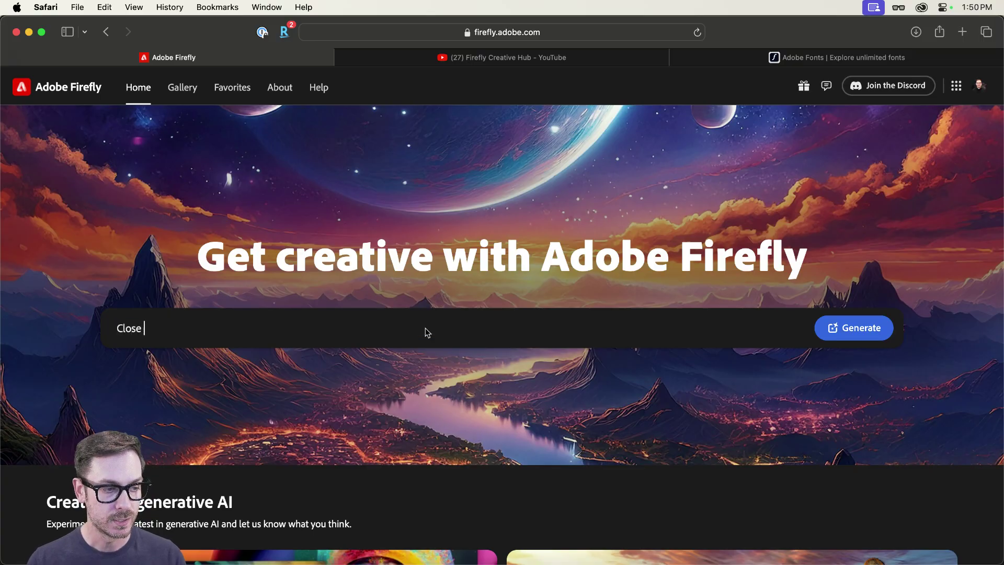
type("up of an ")
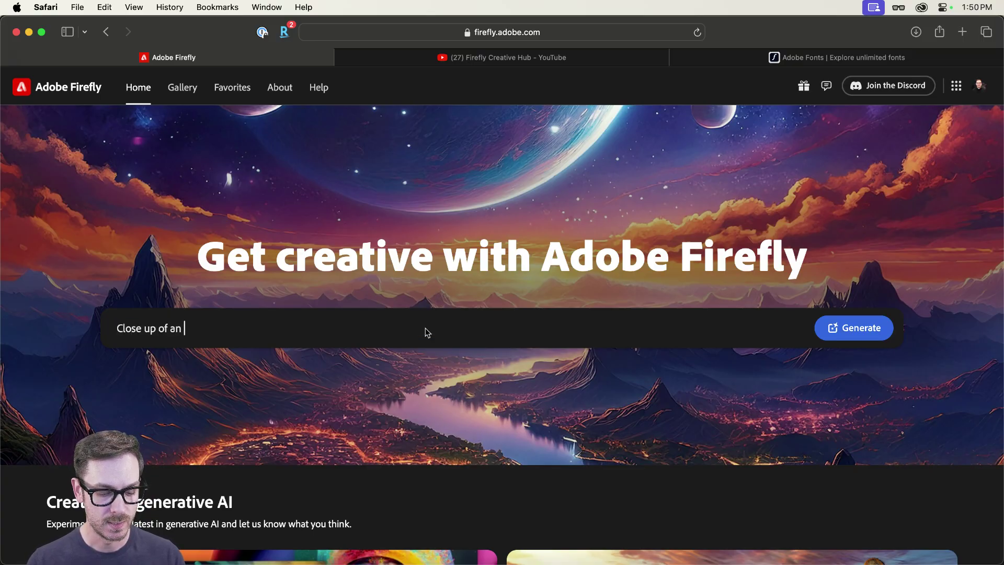
type("influencer")
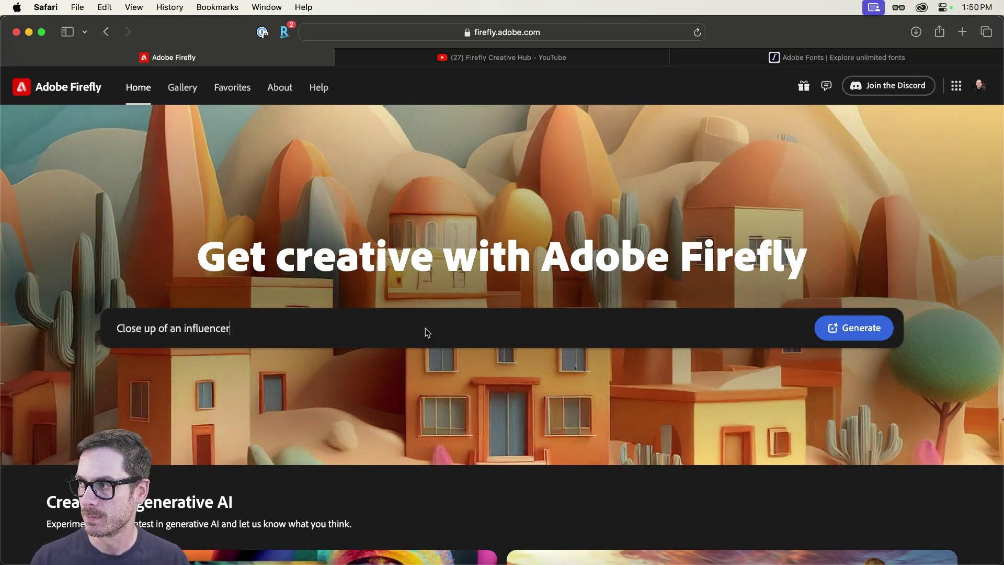
type(" with a su")
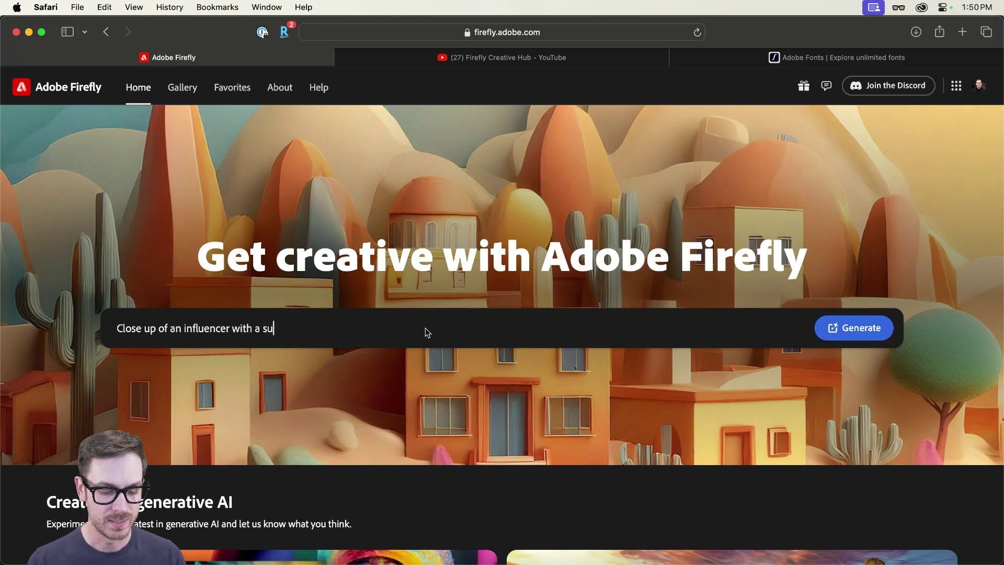
type("rprised ")
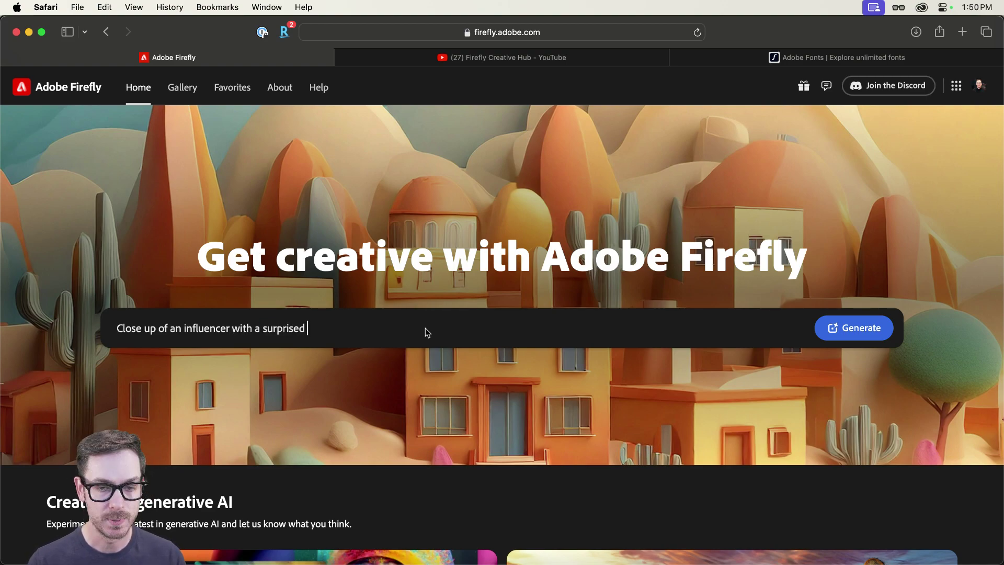
type("expression, ")
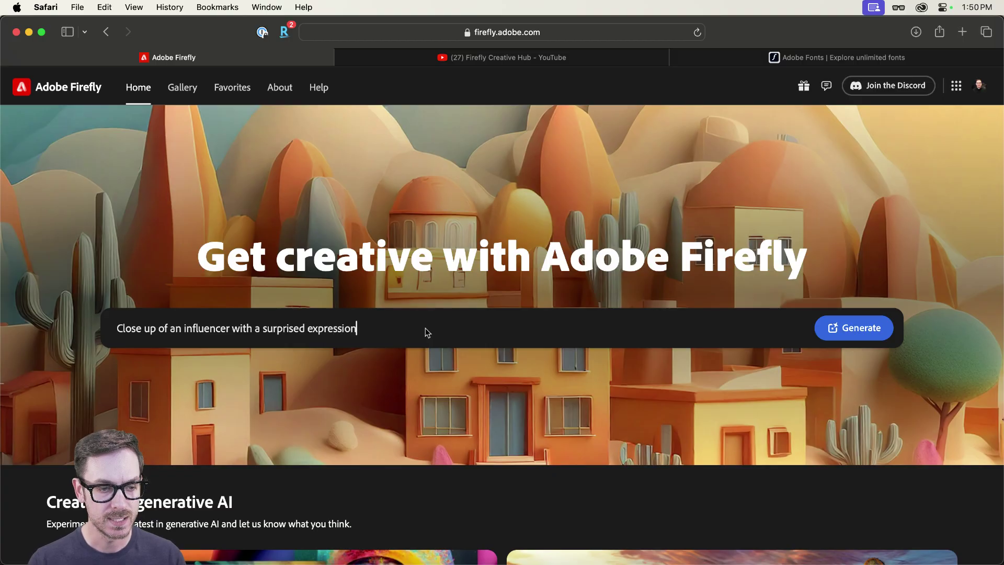
type("mouth ")
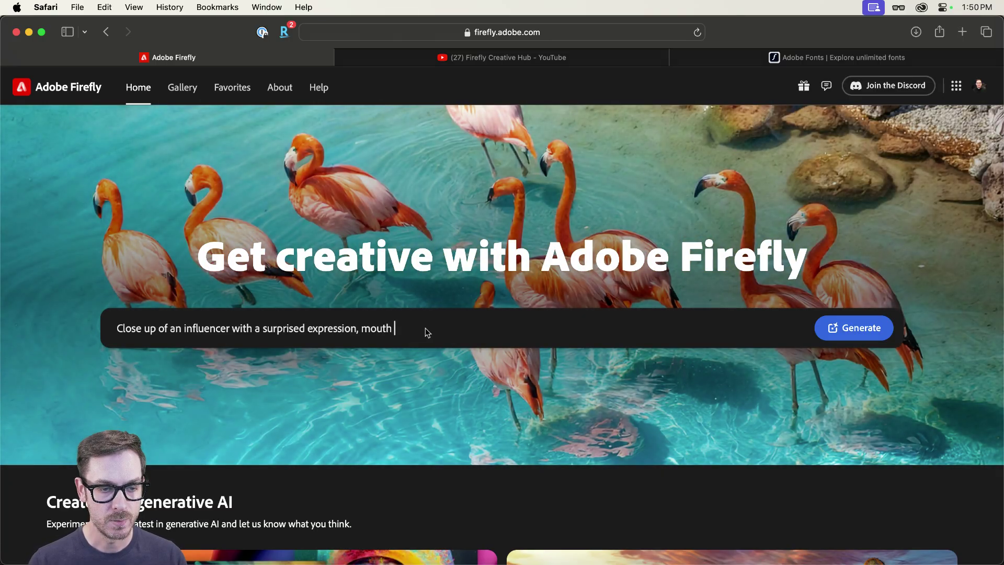
type("wide open, hands on side of")
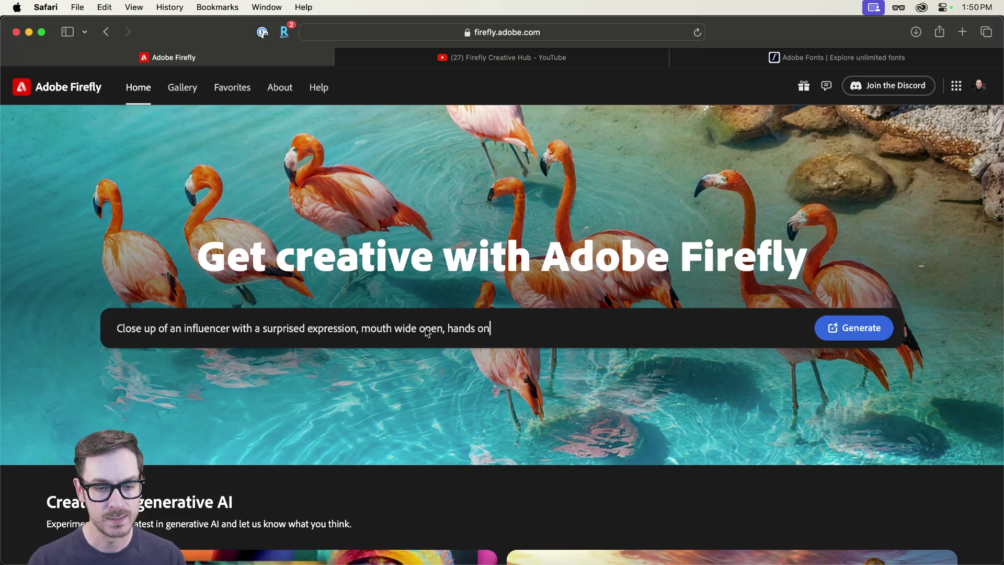
type(" face")
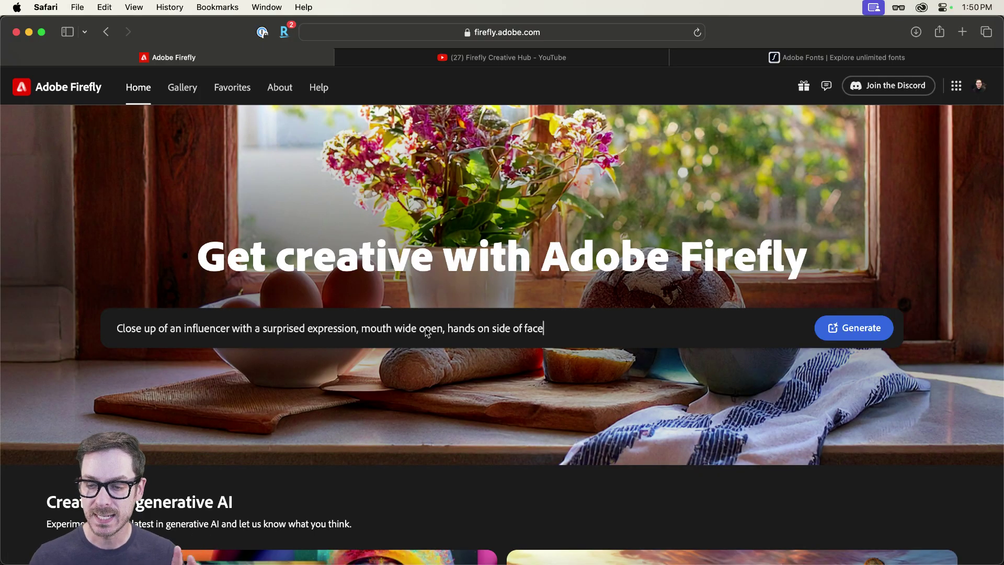
key("super+a")
key("Return")
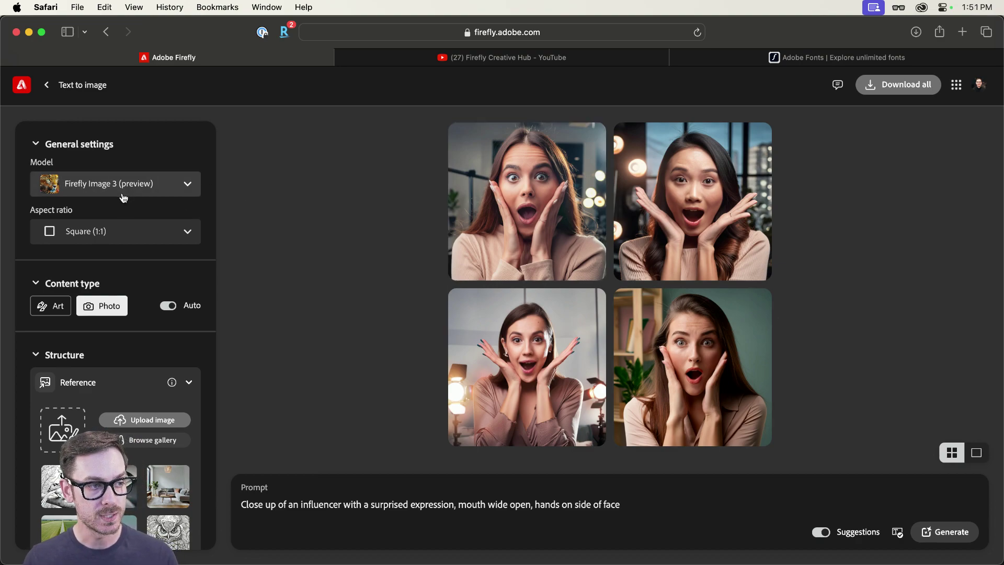
- Set the aspect ratio to Widescreen (16:9) and the content type to Photo
left_click(113, 238)
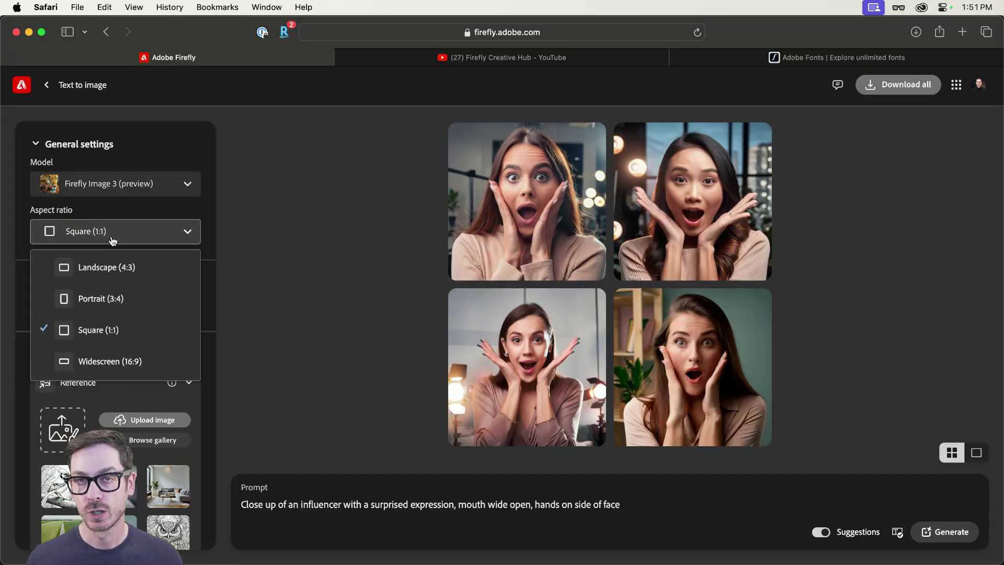
left_click(95, 364)
mouse_move(192, 315)
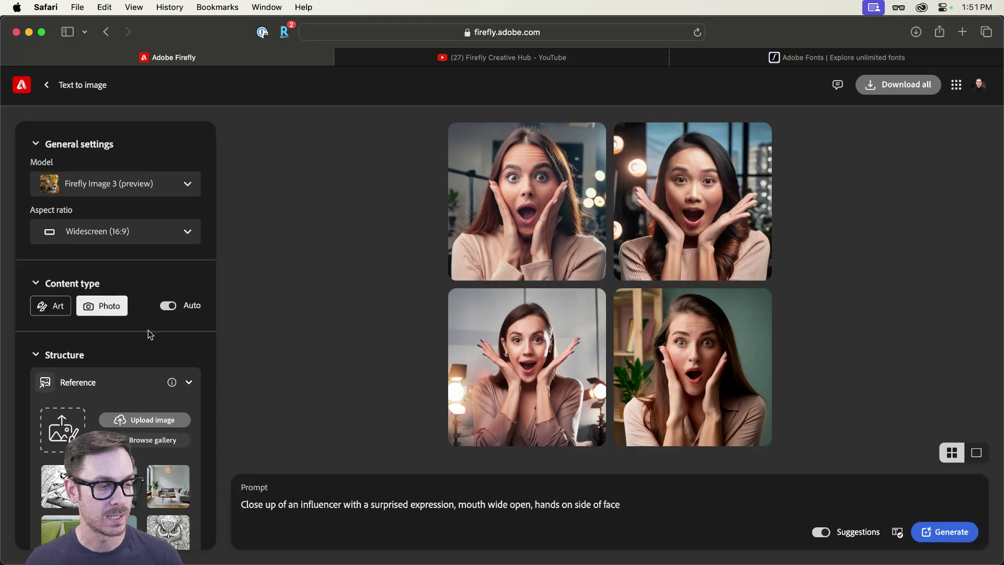
left_click(105, 309)
- Apply the Hyper realistic effect to the generation settings
scroll(136, 321, "down", 5)
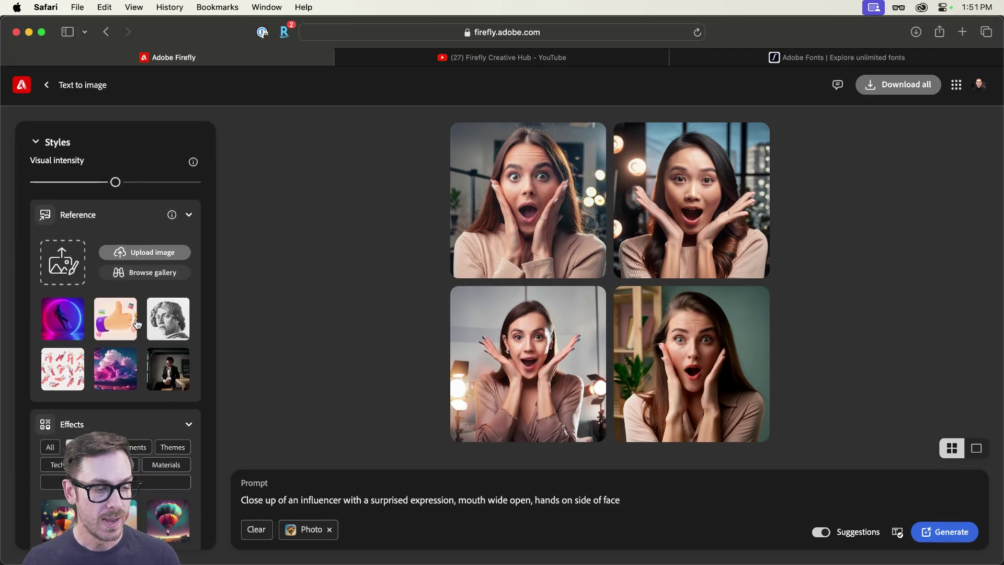
scroll(142, 335, "down", 5)
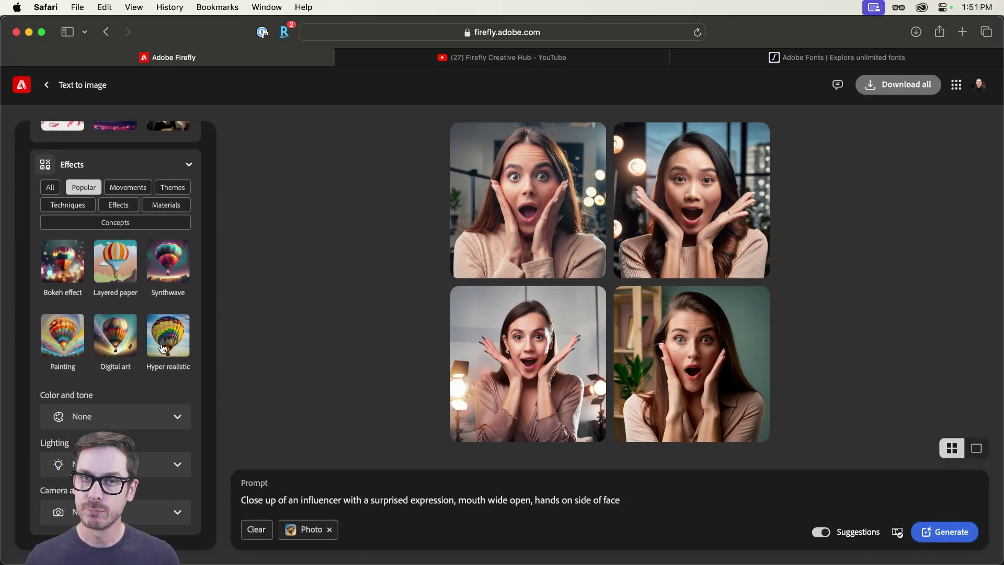
left_click(163, 349)
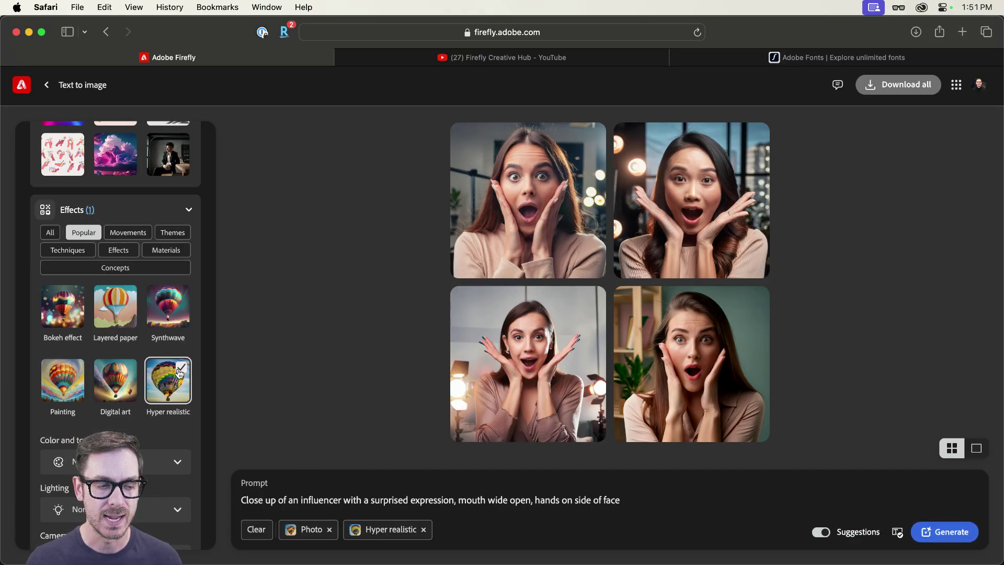
scroll(152, 368, "up", 10)
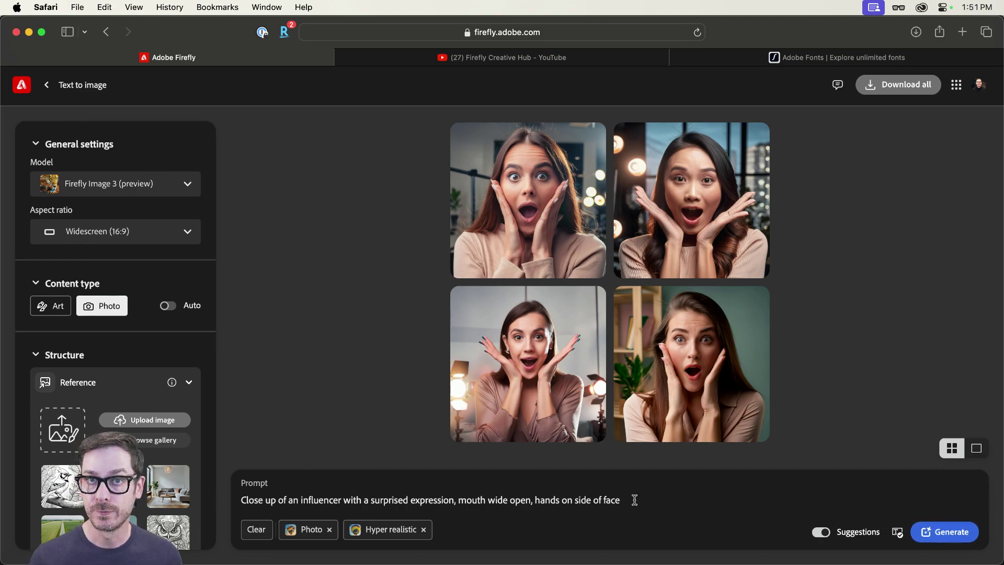
- Append ', on a solid grey background' to the prompt and regenerate
type(", ")
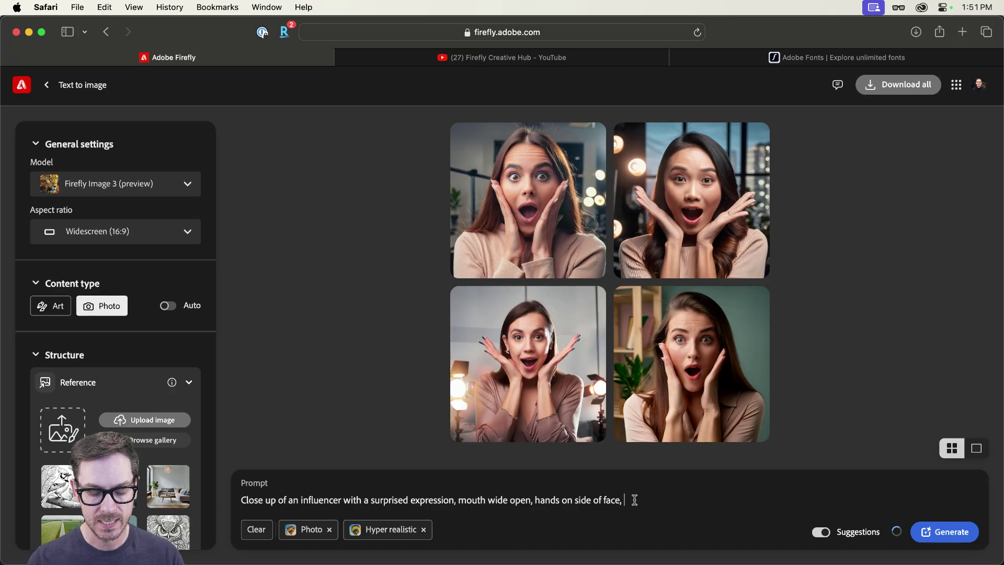
type("on a ")
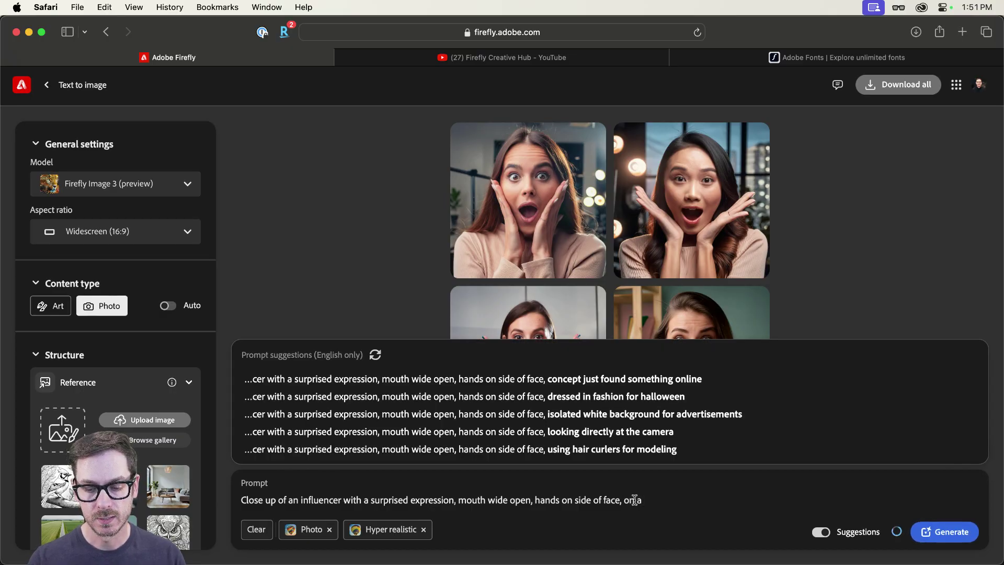
type("solid grey bac")
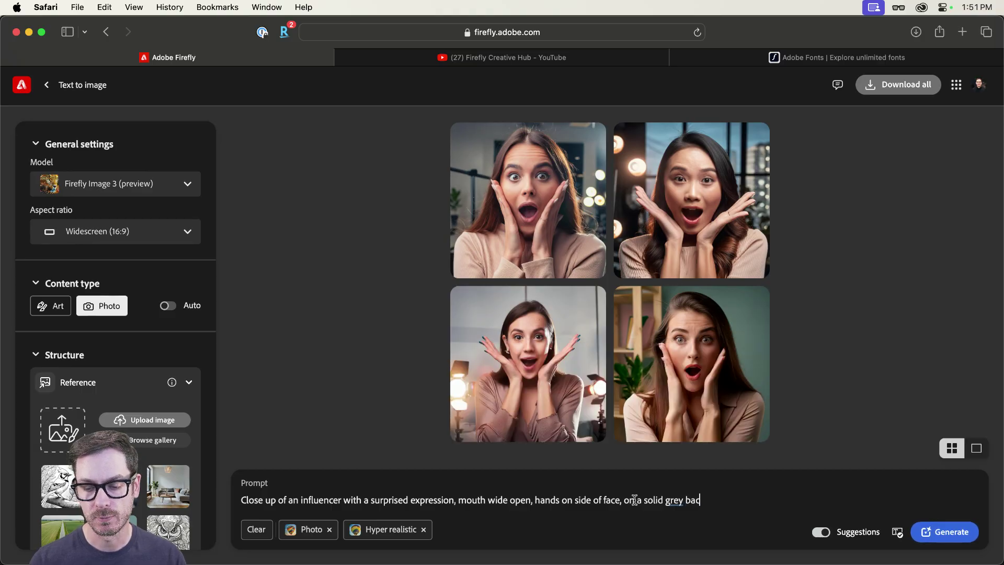
type("kground")
key("Return")
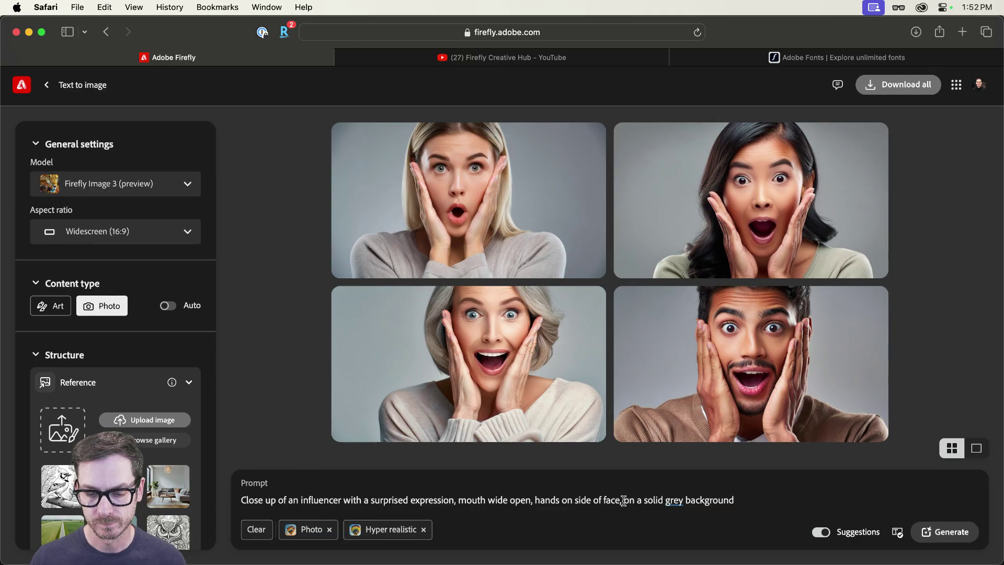
- Replace the grey background phrase with 'neon office in the background' and regenerate
left_click_drag(623, 500, 751, 506)
type("neon office in the")
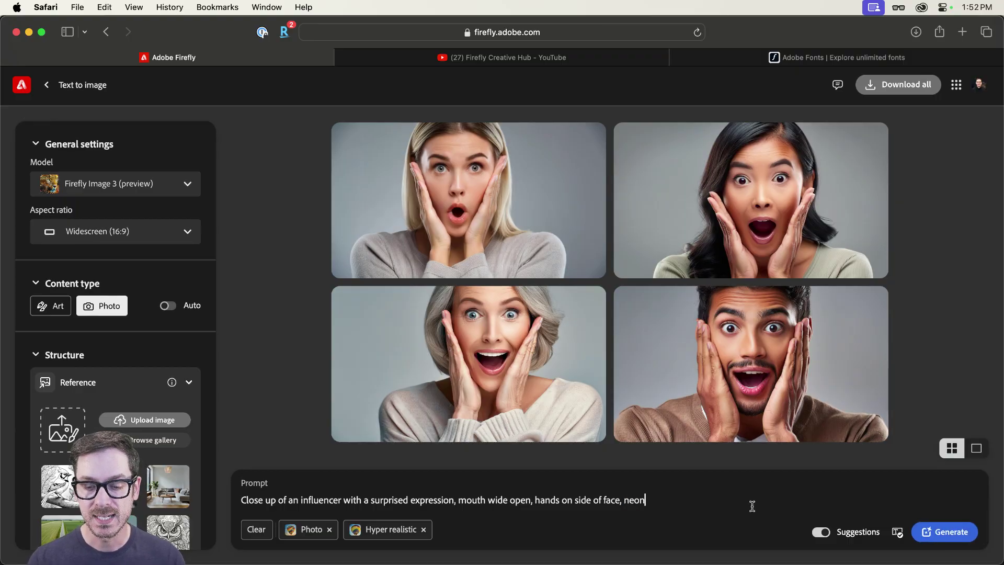
type(" background")
key("Return")
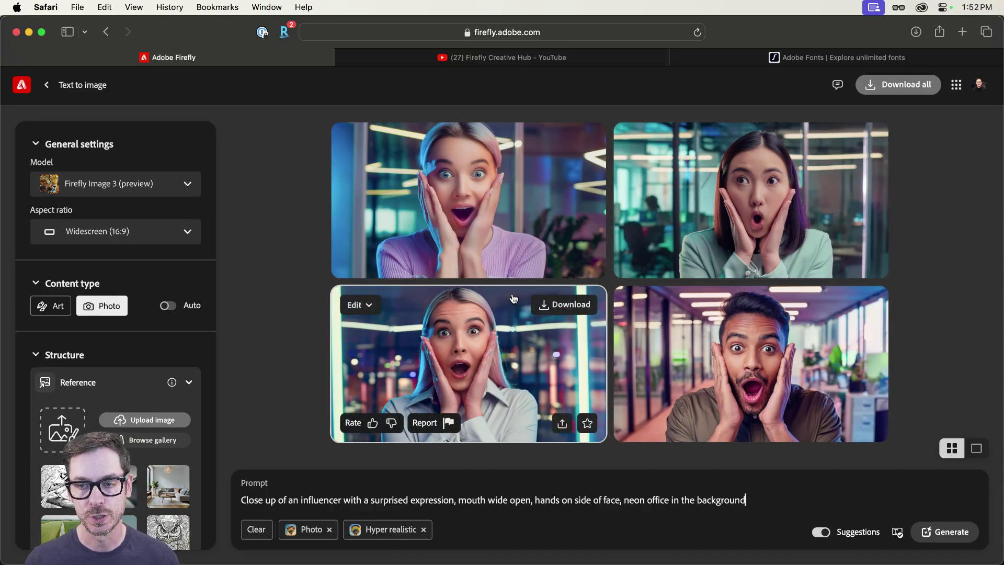
- Remove the Hyper realistic style, regenerate, and preview the curly-haired young man's photo full size
left_click(424, 533)
left_click(946, 531)
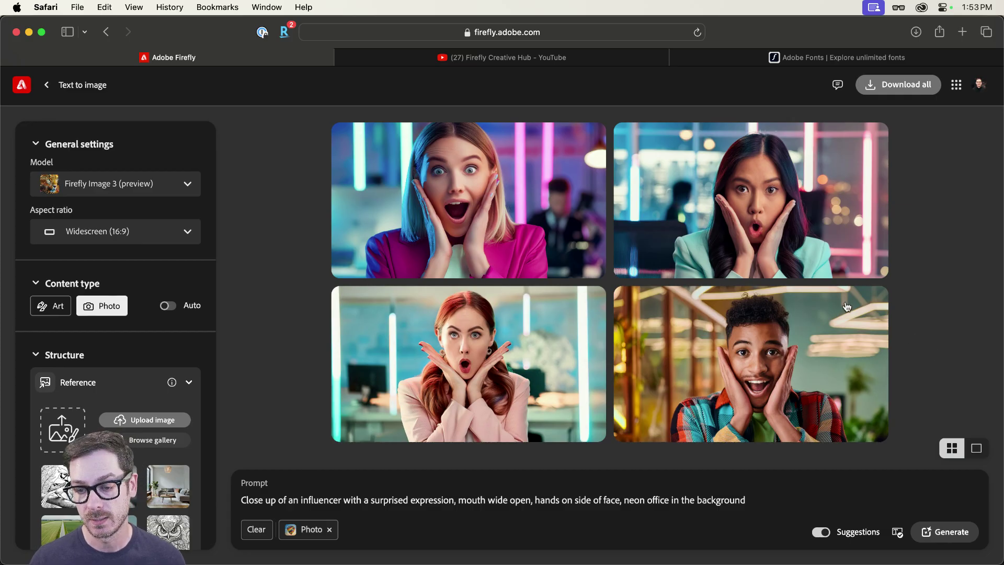
left_click(790, 336)
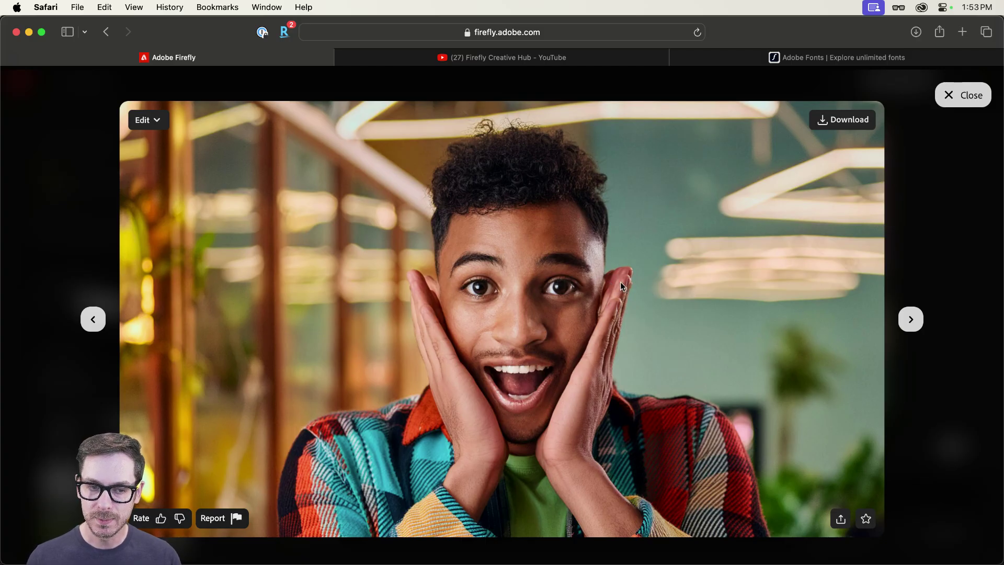
left_click(920, 233)
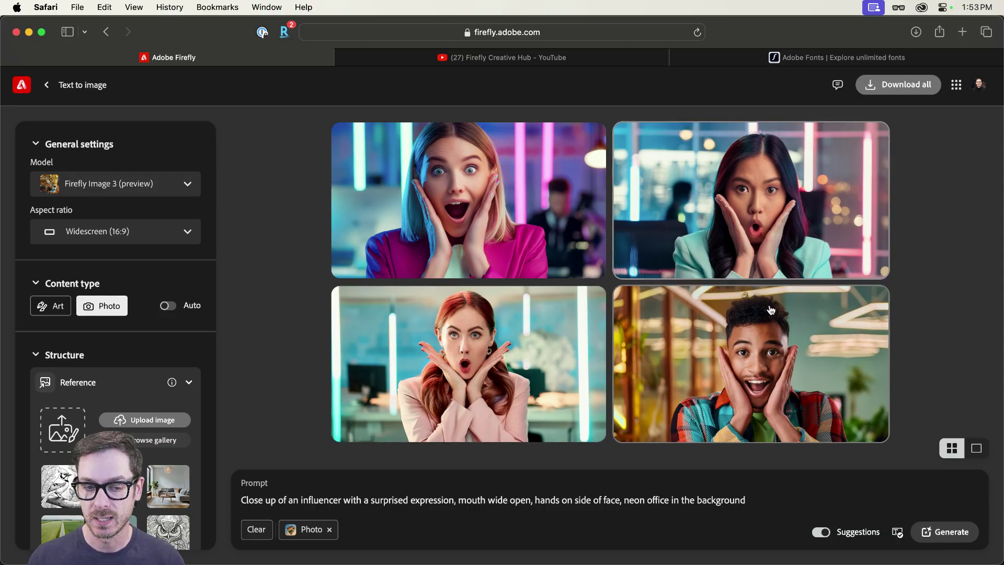
- Copy the young man's image to the clipboard via its share options and switch to Photoshop
left_click(721, 344)
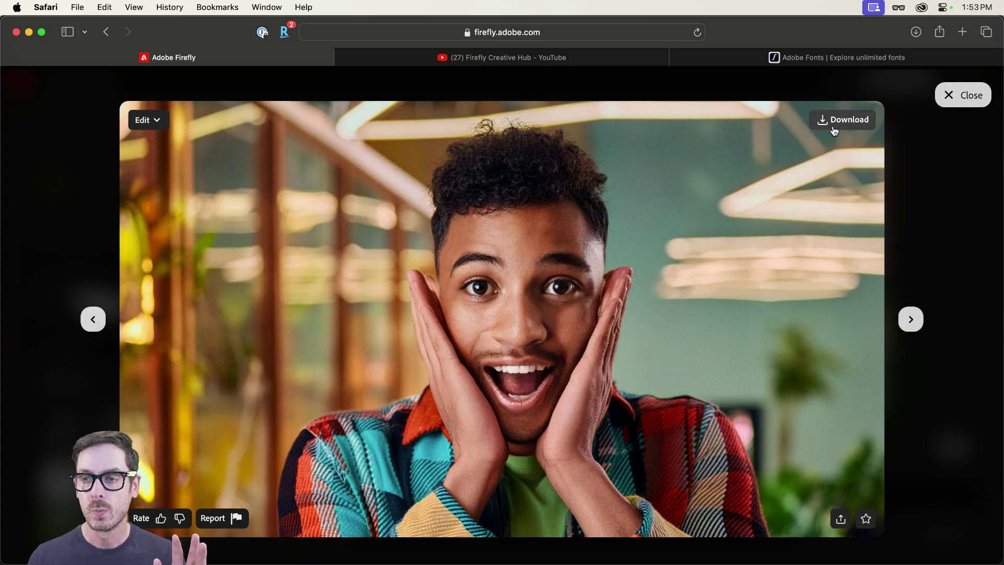
left_click(840, 518)
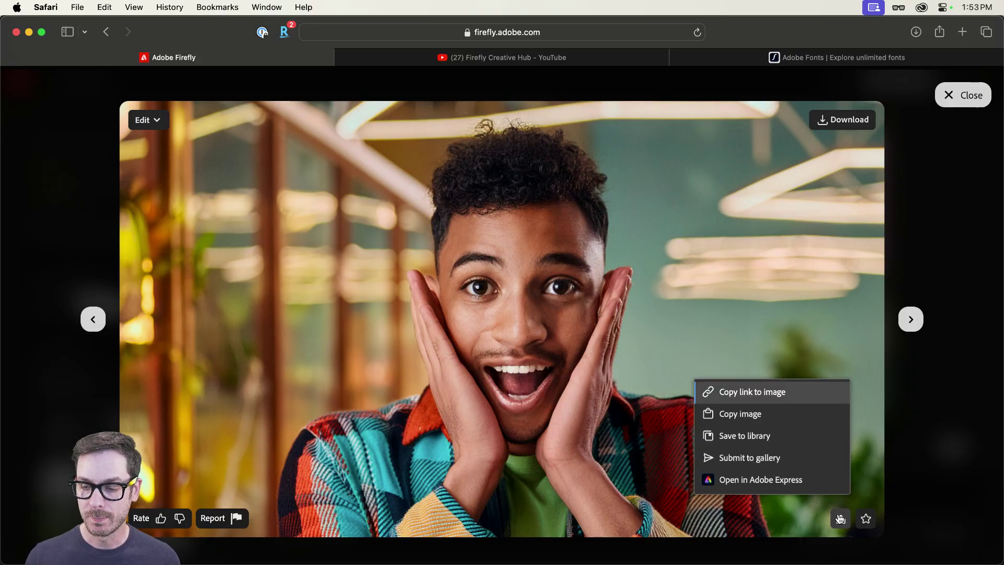
left_click(780, 419)
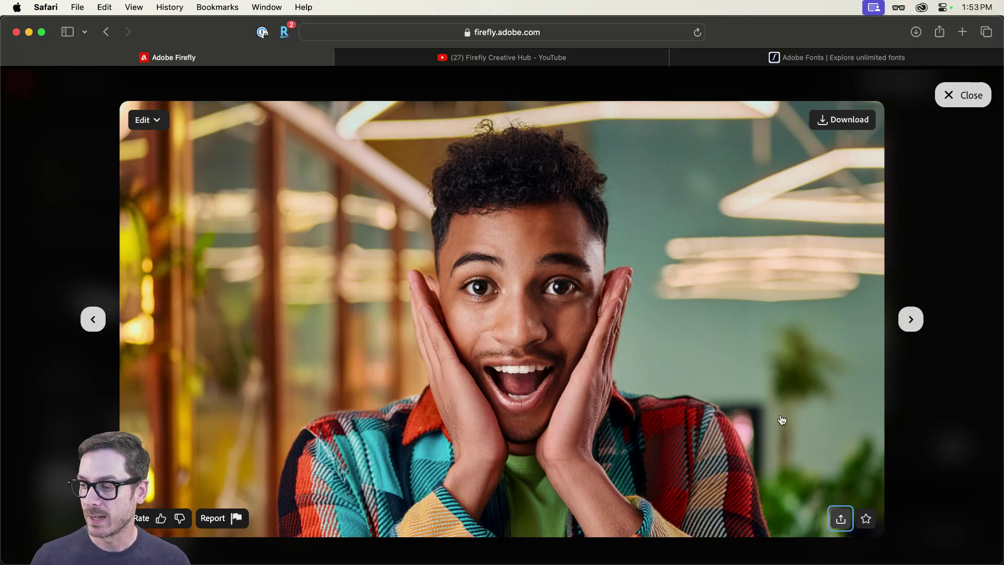
key("super+Tab")
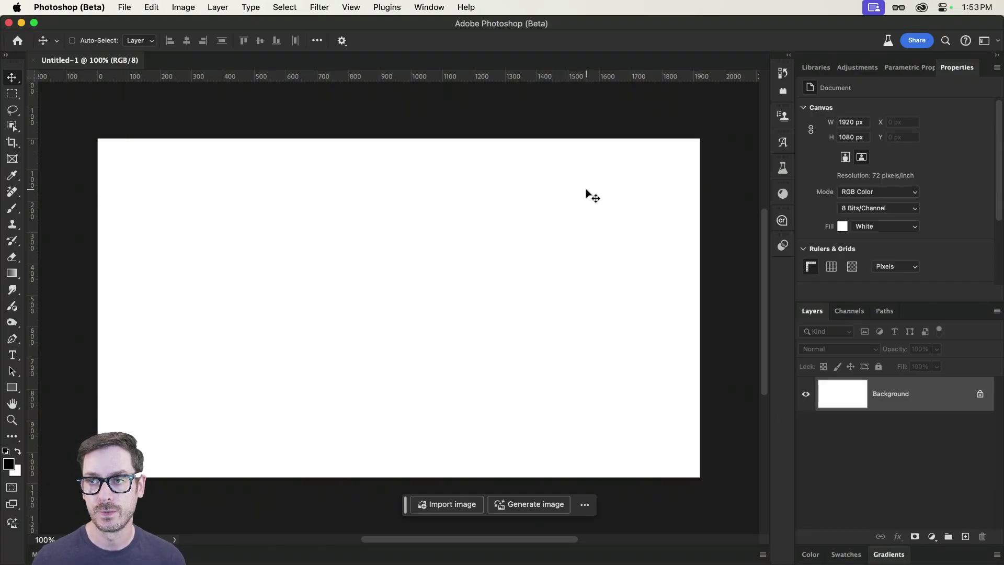
left_click(920, 8)
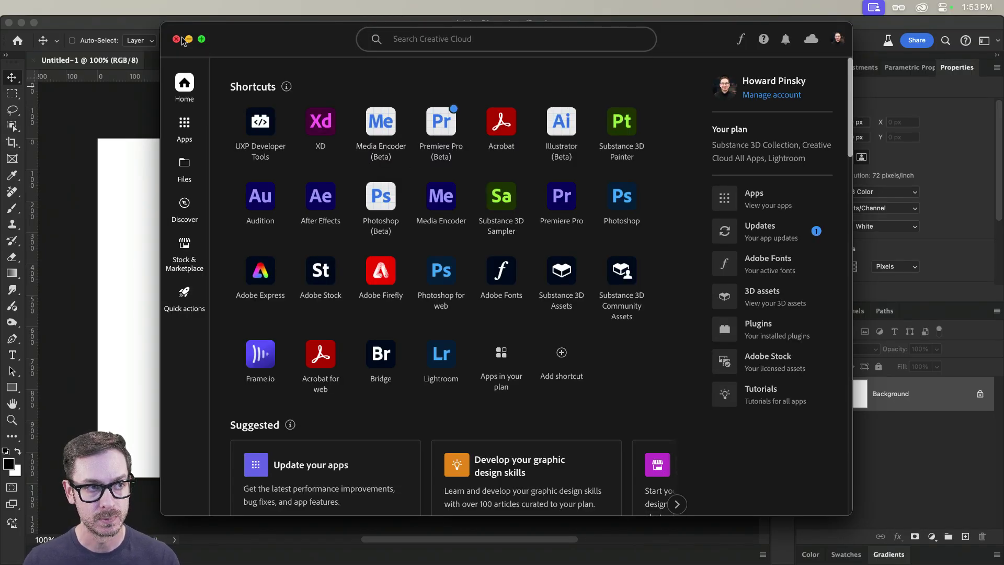
left_click(186, 129)
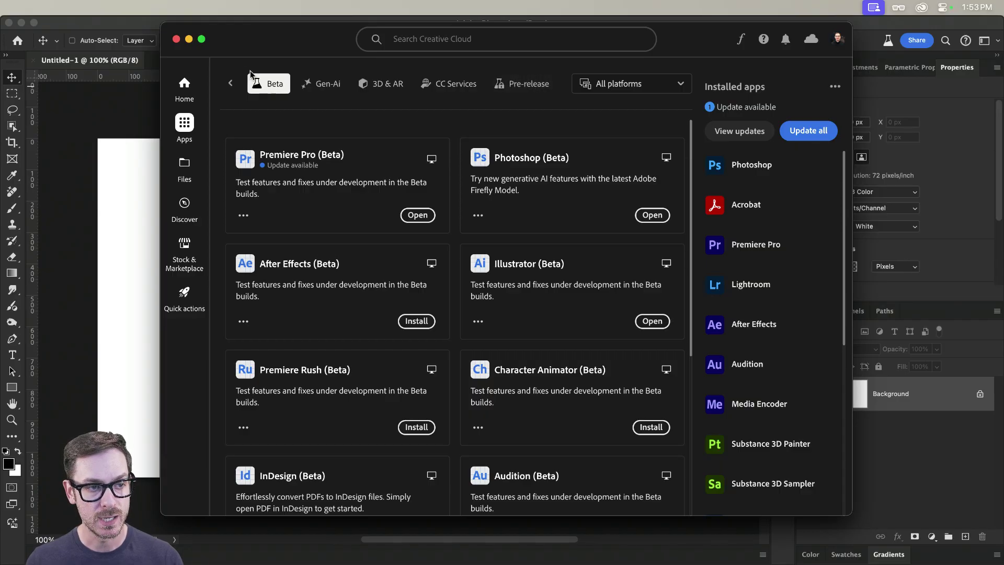
left_click(176, 39)
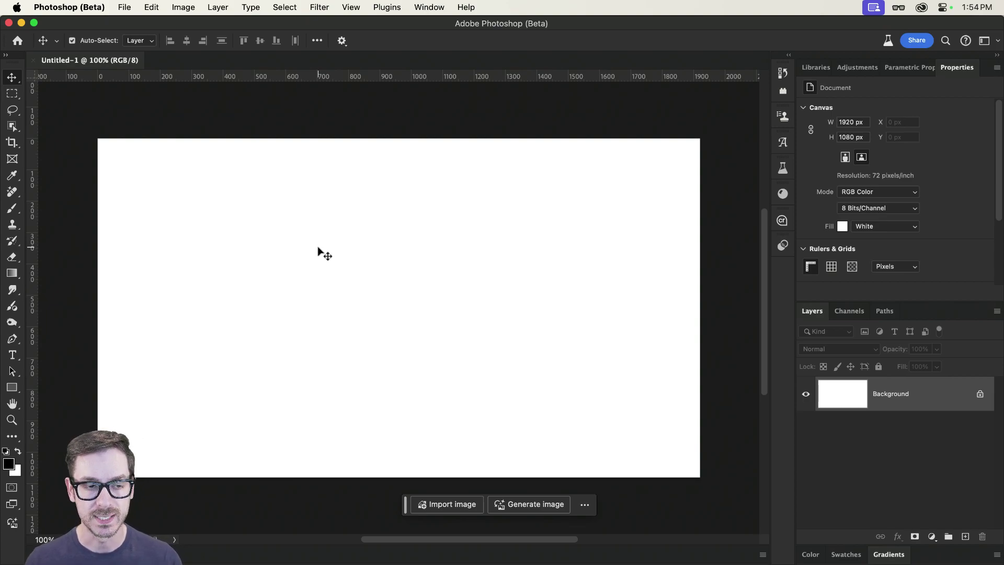
- Paste the photo as a new layer and scale it to about 78% to fill the canvas
key("super+v")
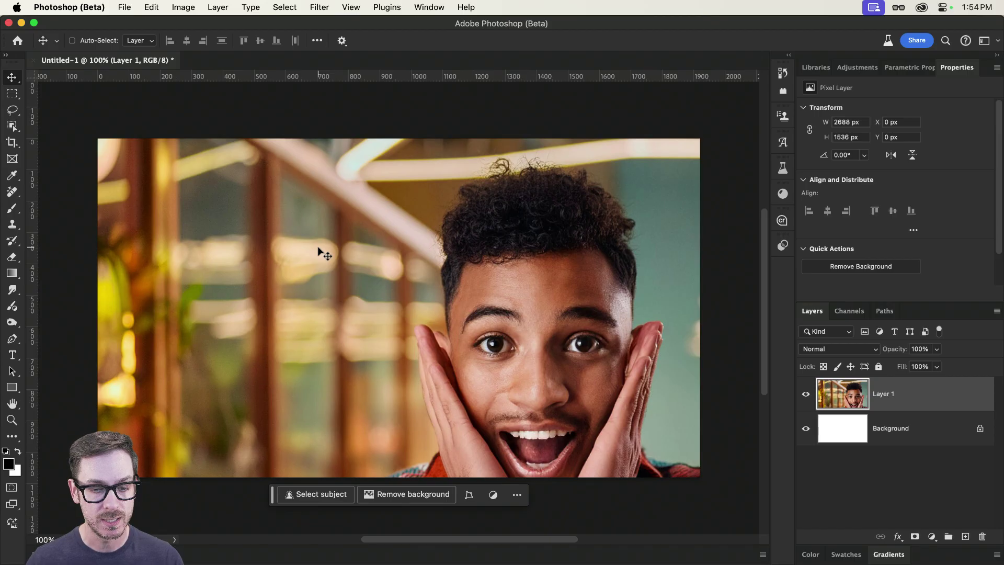
key("super+minus")
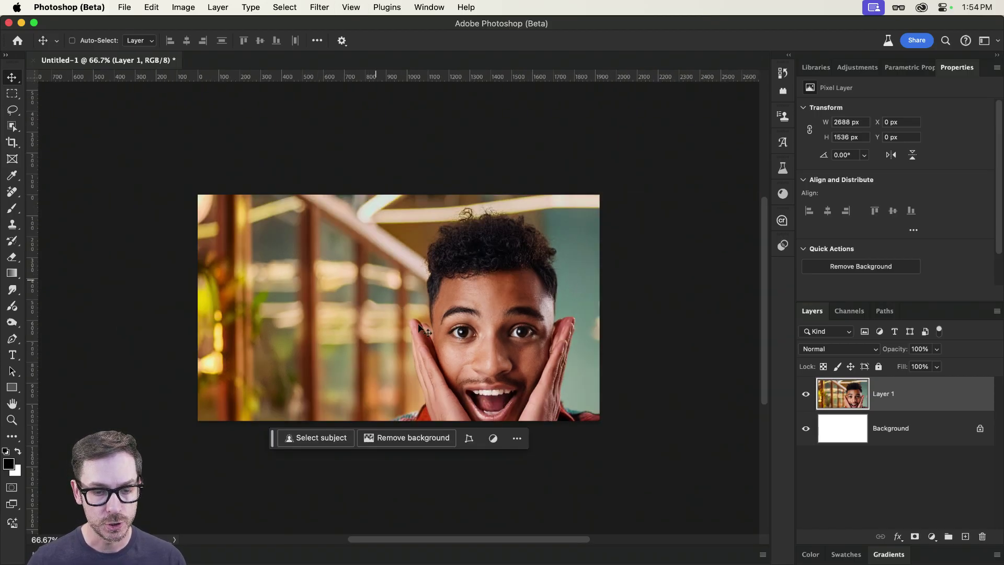
key("super+t")
scroll(648, 418, "right", 2)
left_click_drag(737, 505, 574, 410)
key("Return")
- Zoom in on the man's face and hands and pick the Lasso tool
scroll(397, 251, "up", 5)
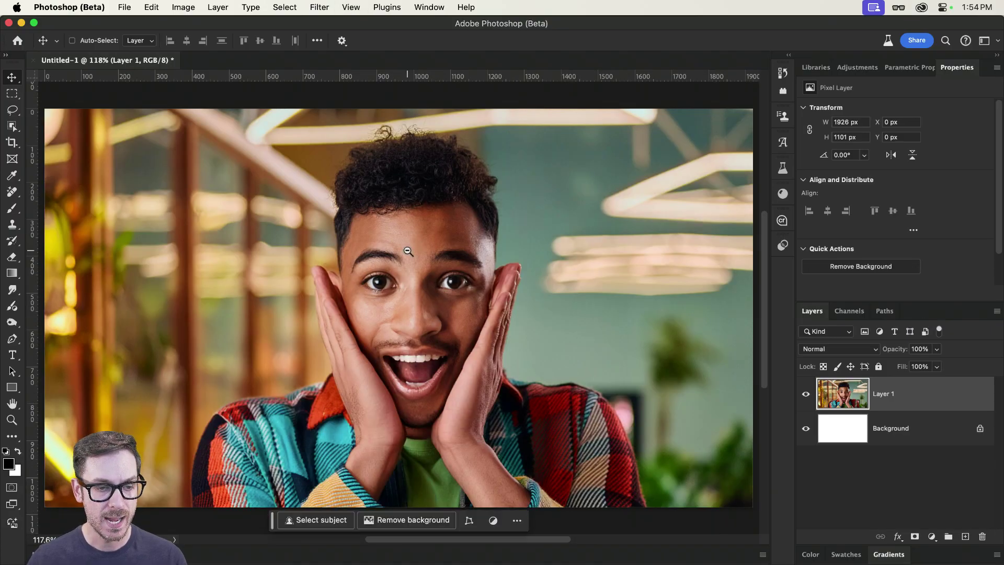
scroll(388, 250, "down", 3)
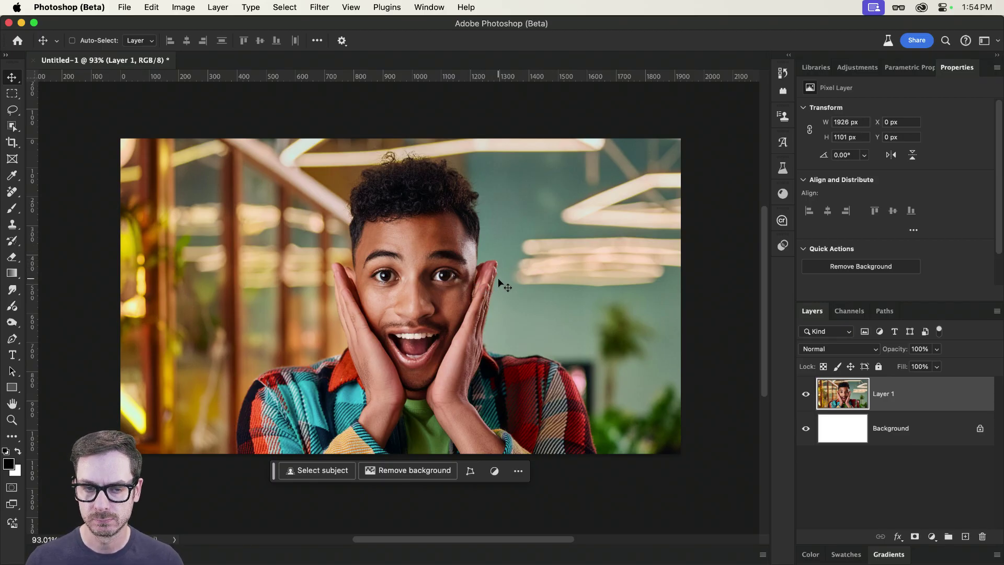
key("super+space")
mouse_move(498, 278)
left_mouse_down()
mouse_move(507, 239)
mouse_move(470, 231)
mouse_move(440, 266)
mouse_move(433, 327)
mouse_move(455, 335)
mouse_move(479, 327)
mouse_move(516, 247)
left_mouse_up()
key("l")
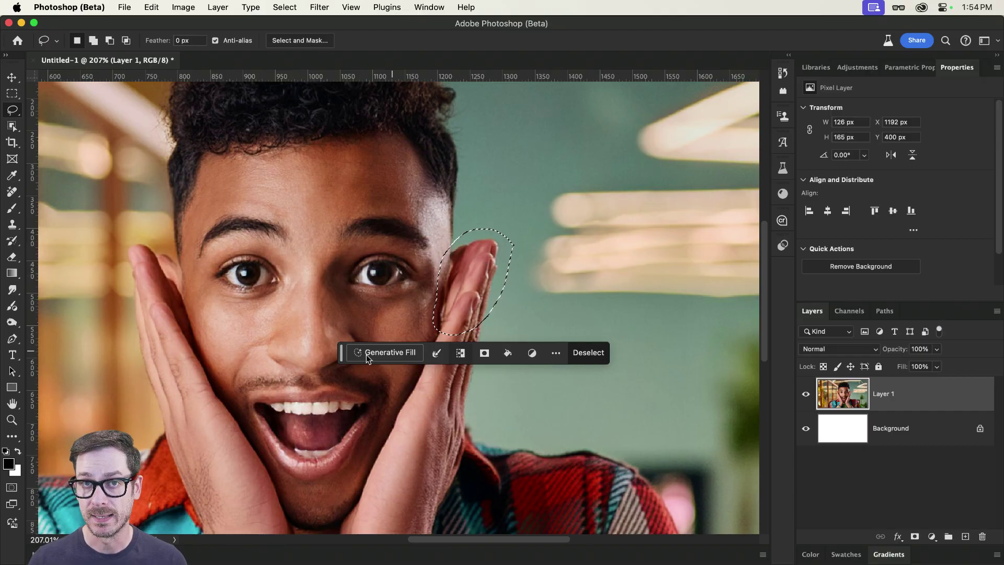
- Run a prompt-less Generative Fill on the selected fingers and compare its three variations, ending on the first
left_click(397, 353)
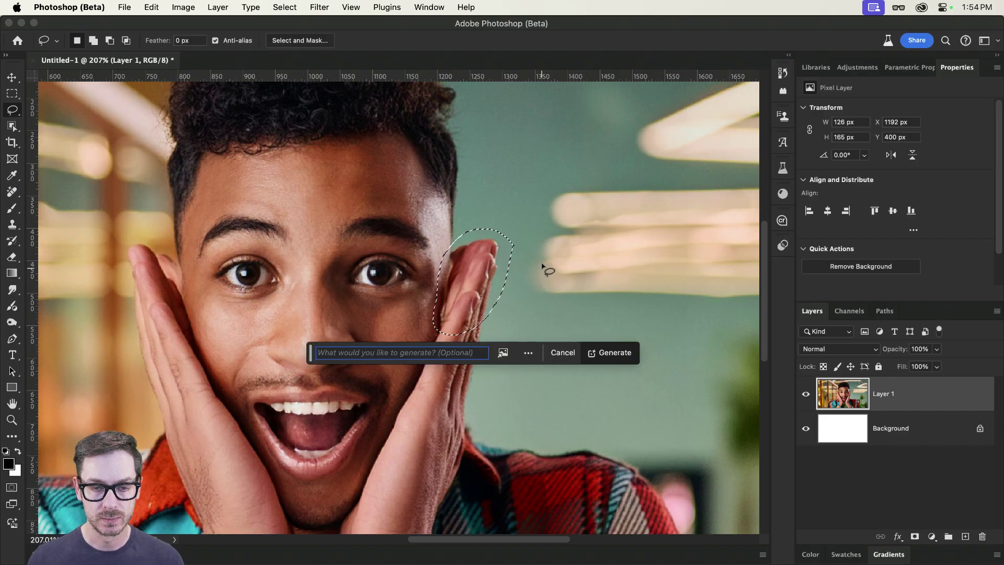
scroll(544, 269, "down", 5)
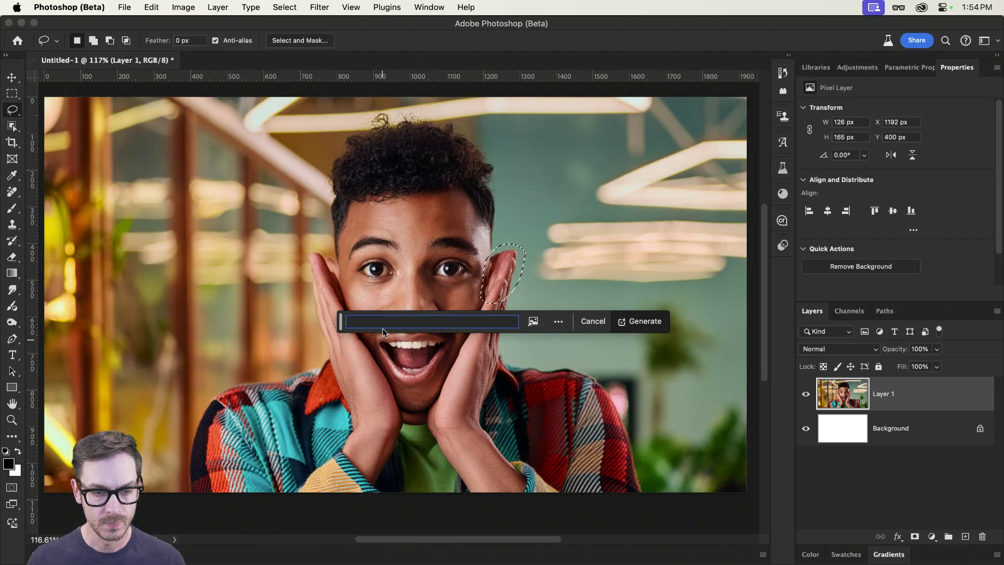
left_click(643, 320)
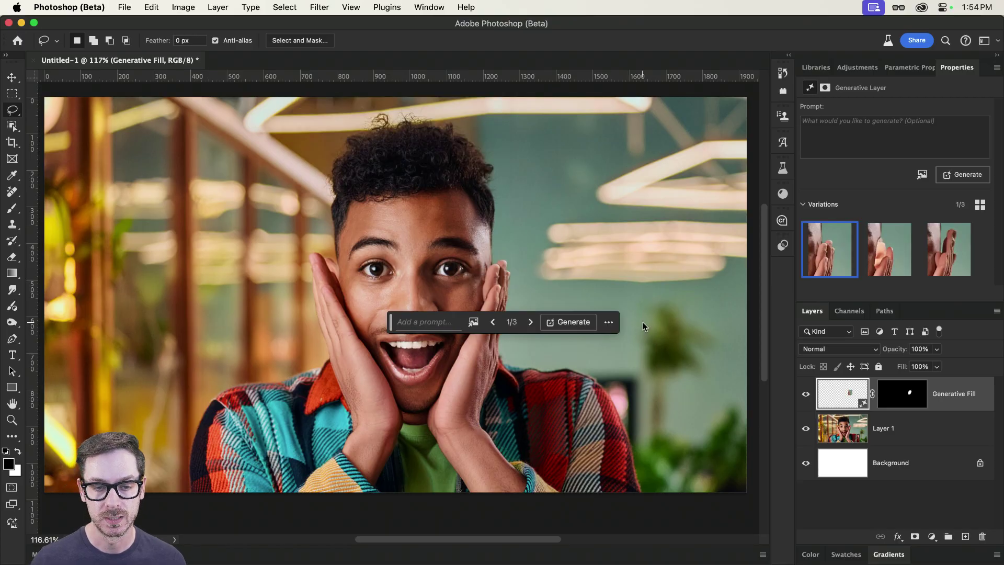
left_click(883, 255)
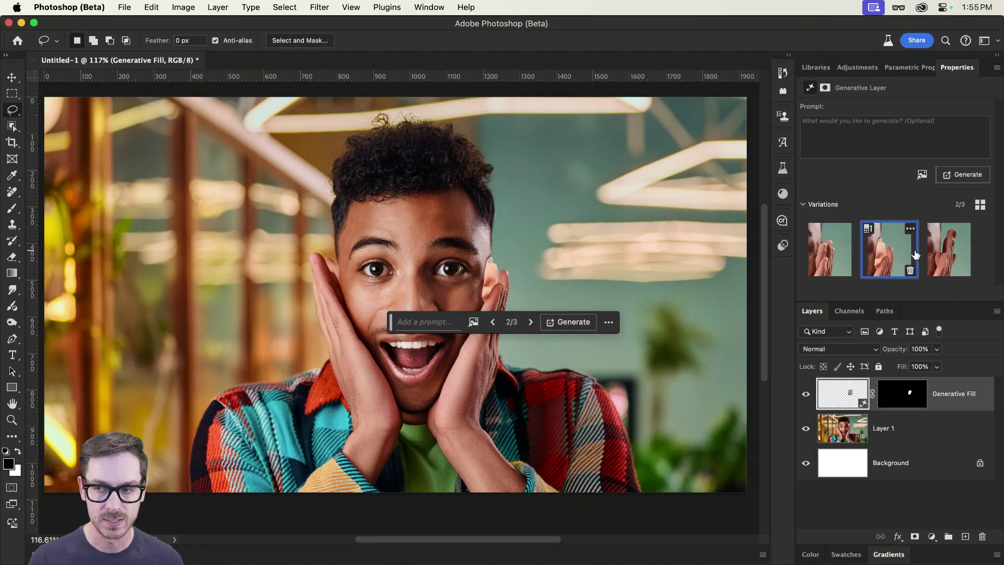
left_click(952, 261)
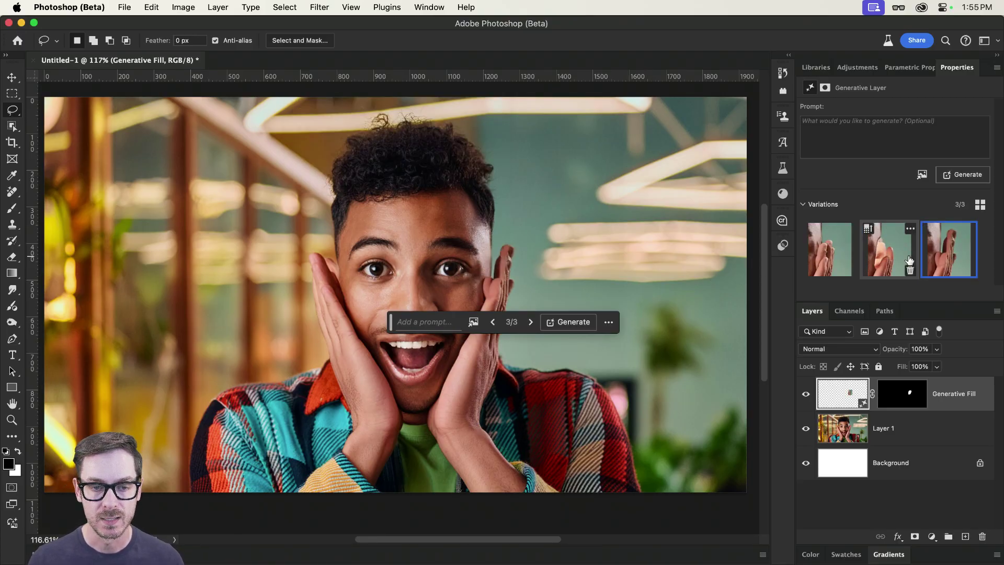
left_click(819, 256)
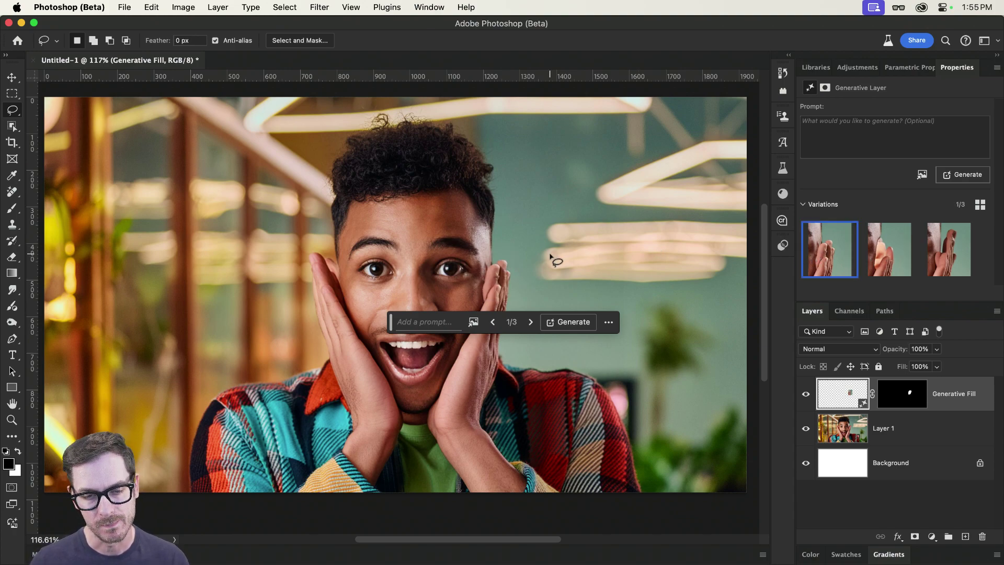
- Generate 'fingers' beside the right cheek, preview all three variations, then discard the layer
key("super+z")
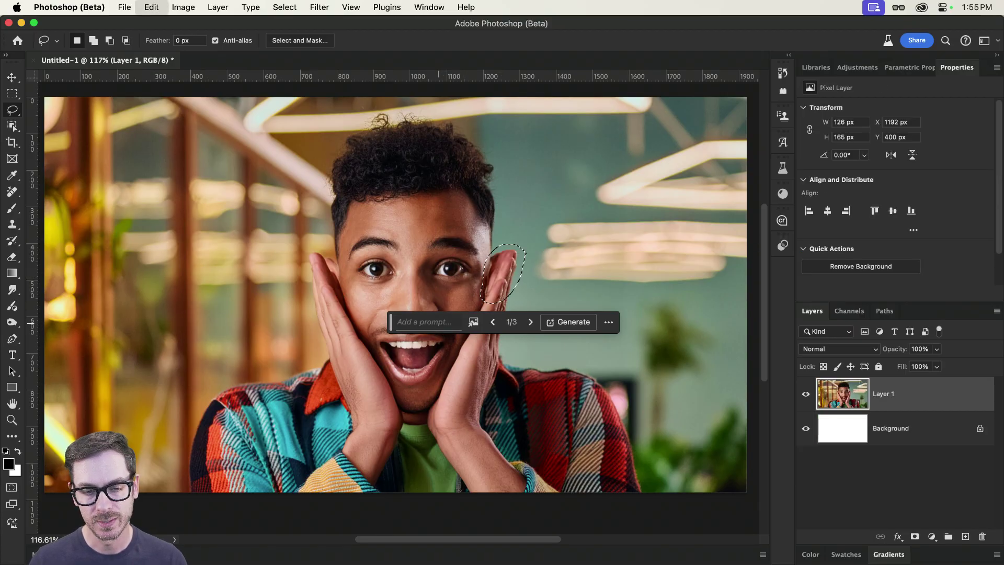
left_click(434, 321)
type("fingers")
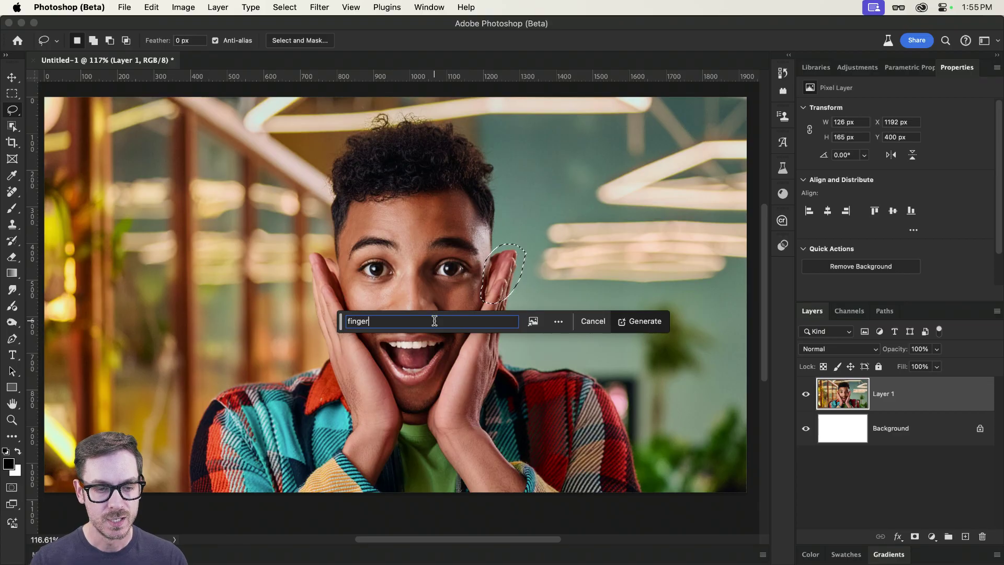
key("Return")
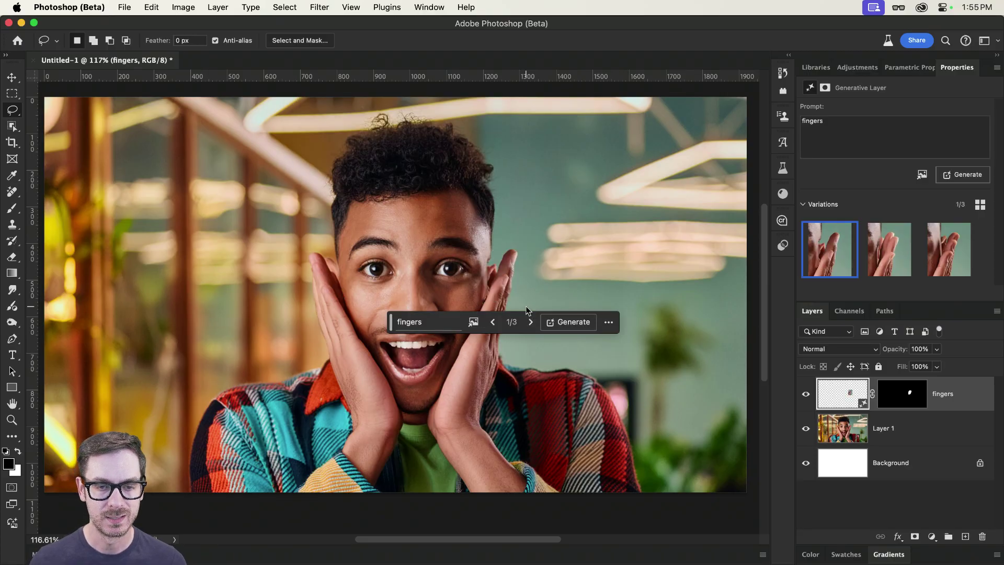
left_click(895, 259)
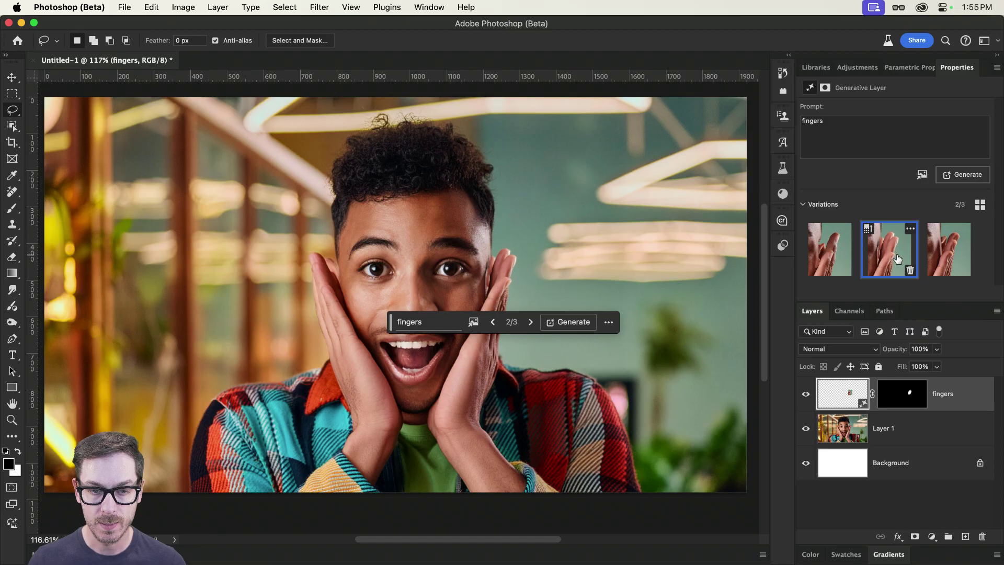
left_click(942, 256)
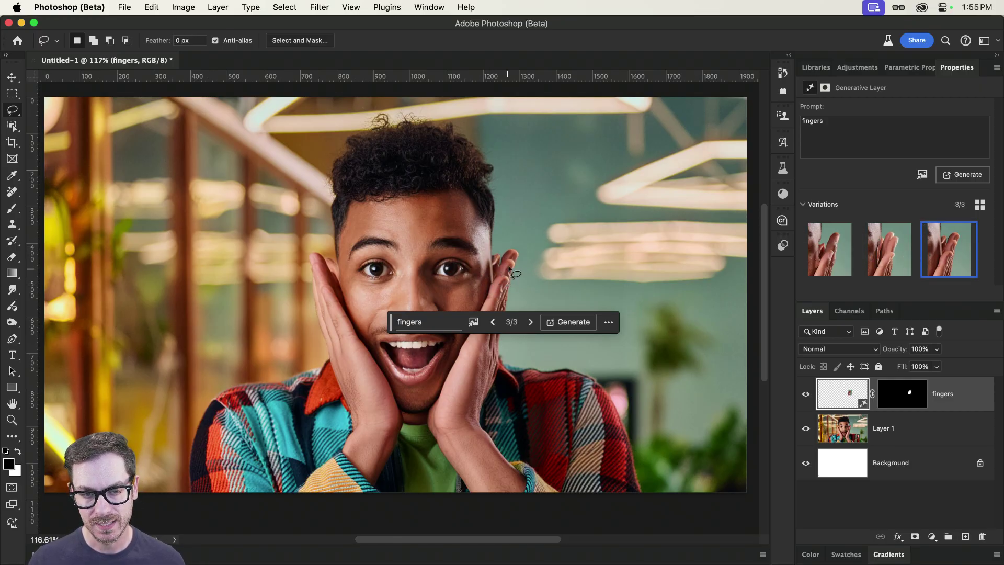
key("Delete")
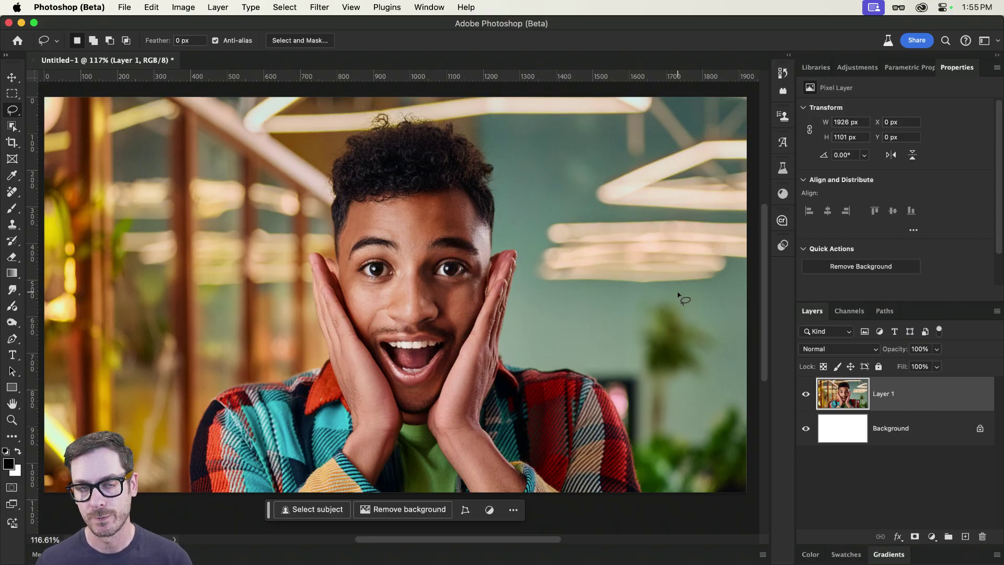
- Select the man with the Object Selection tool
scroll(486, 267, "down", 3)
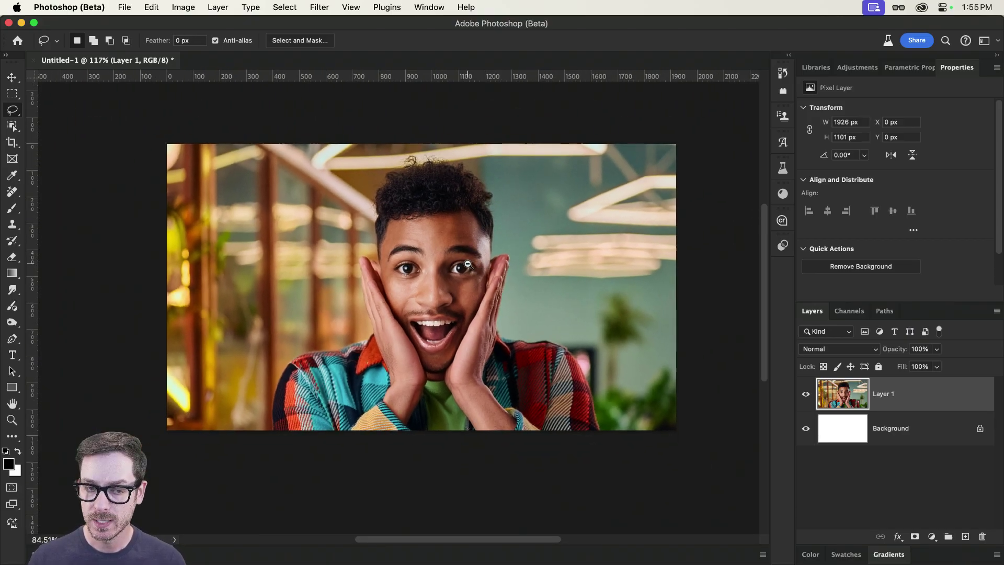
key("v")
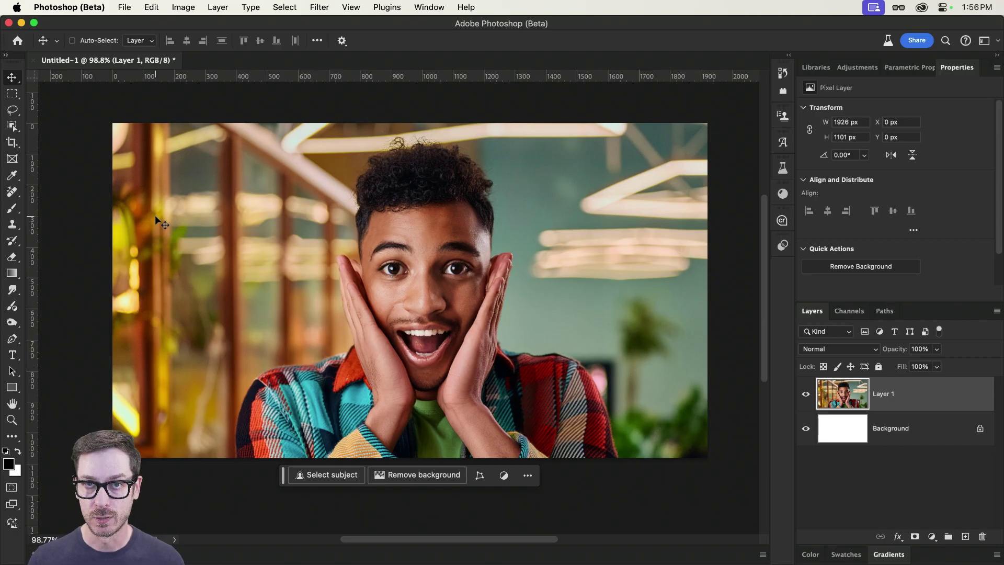
left_click(12, 128)
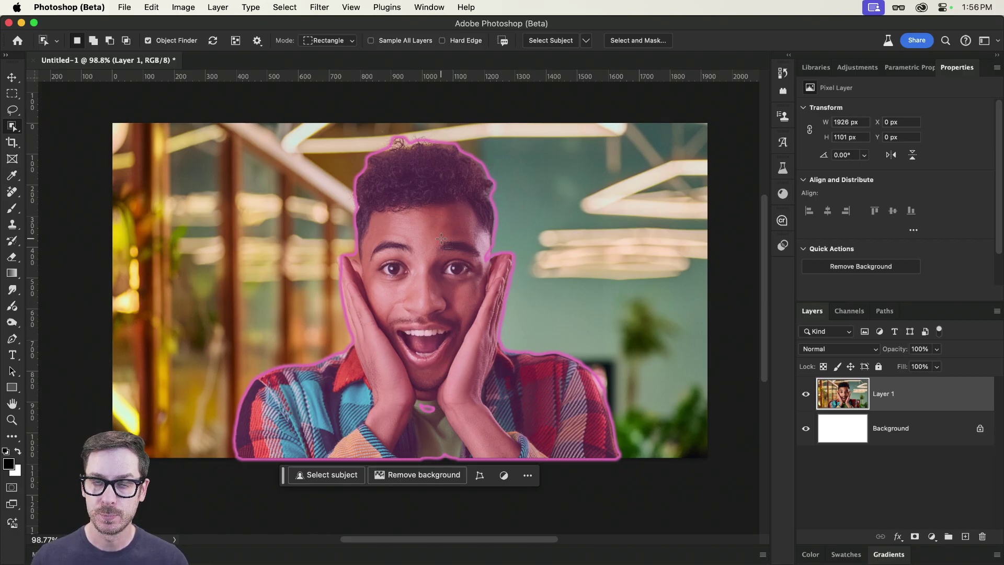
left_click(532, 229)
key("v")
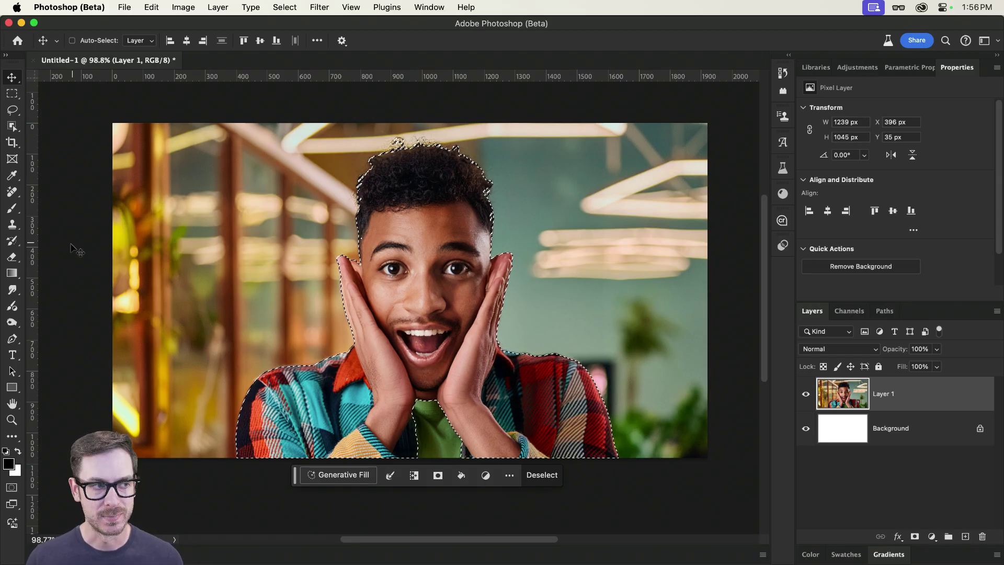
- Add the green shirt between his hands using Quick Selection at brush size 70
left_click(12, 126)
left_click(11, 127)
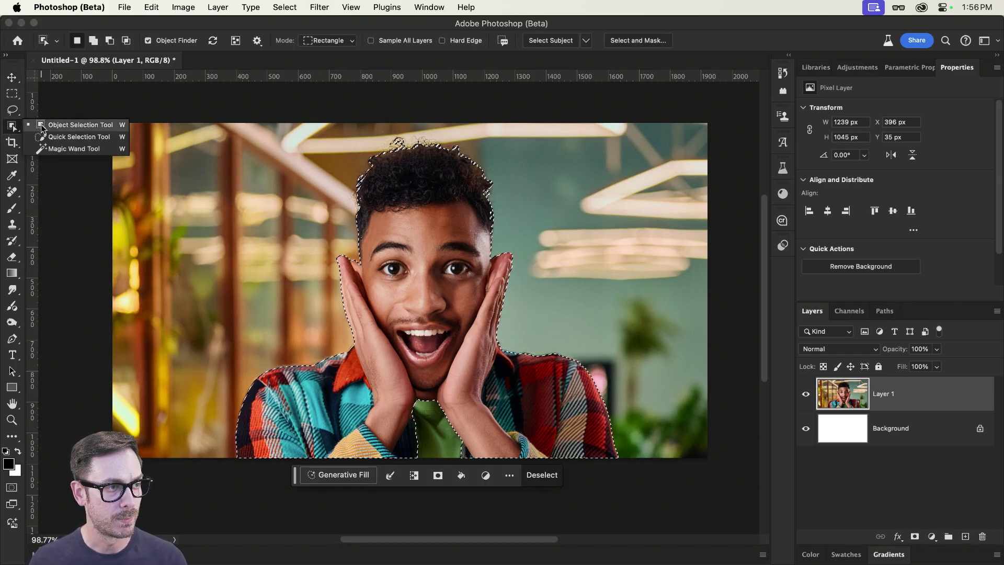
left_click(58, 135)
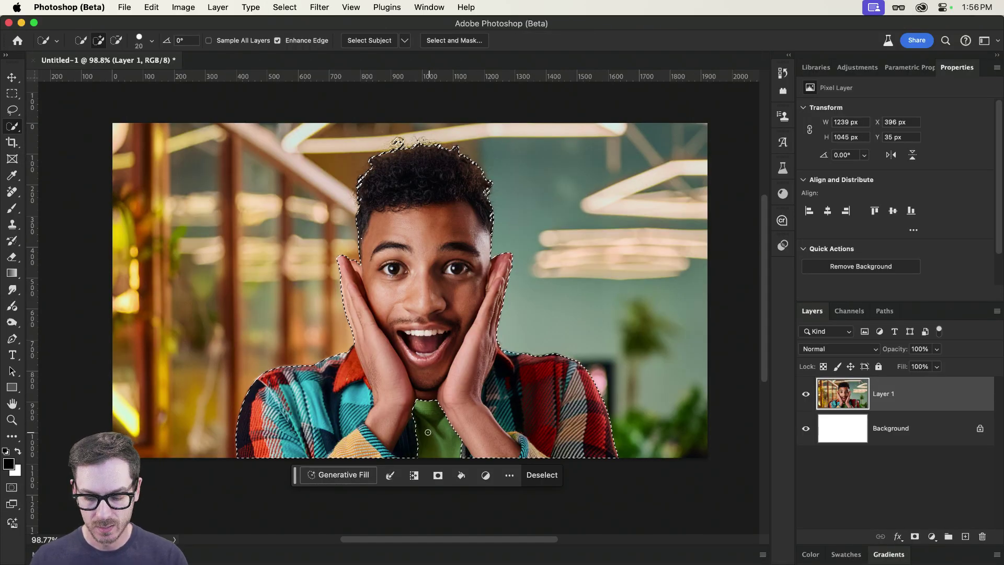
key("bracketright")
key("bracketright")
key("bracketright")
key("bracketright")
key("bracketright")
key("bracketright")
left_click(413, 406)
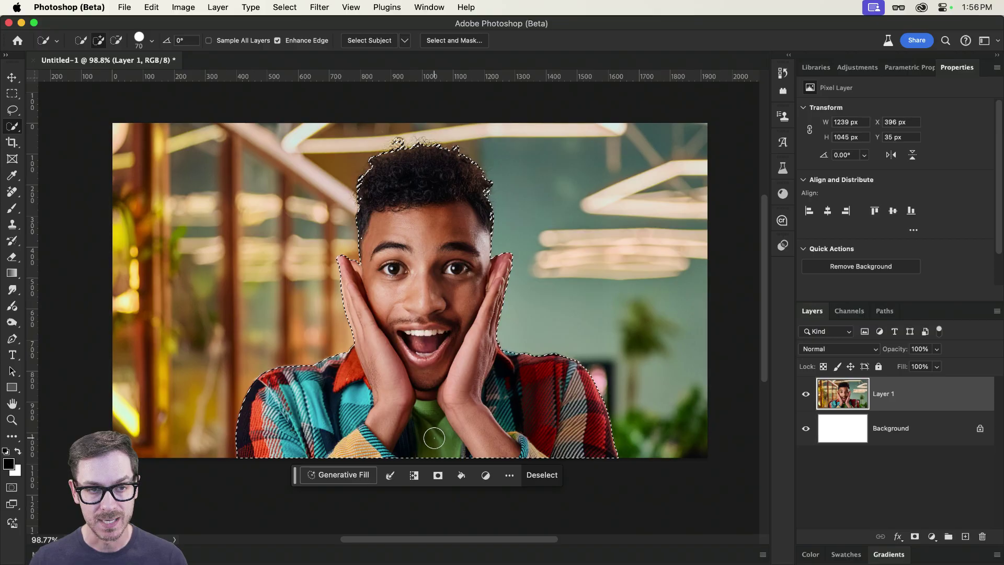
key("v")
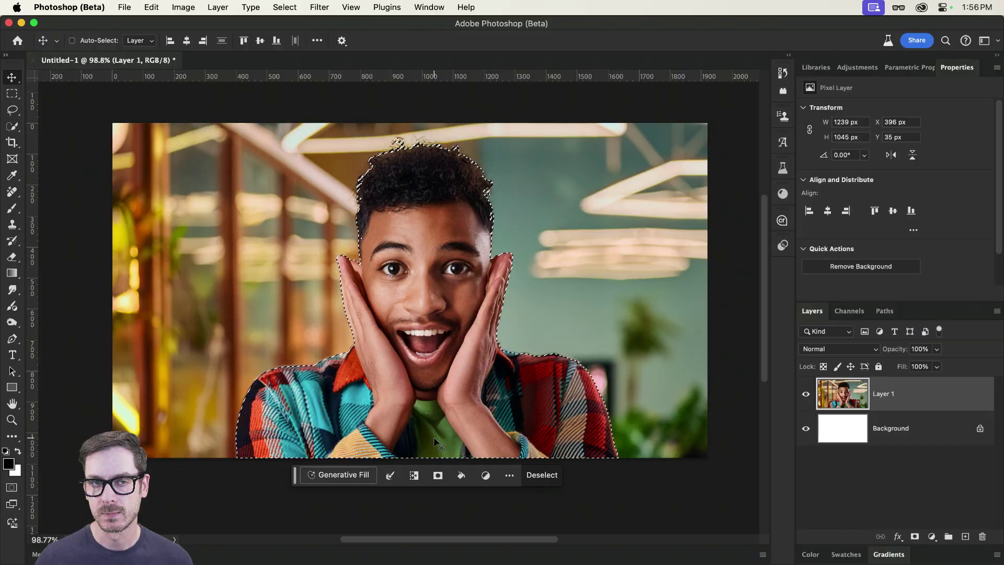
key("w")
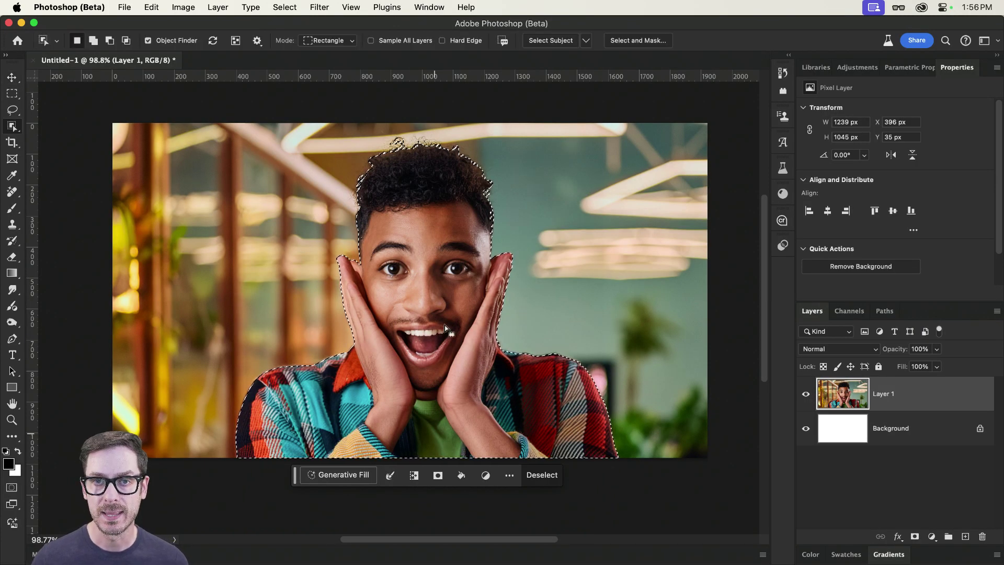
- In Select and Mask, shift the edge inward to -19% and refine the hair edge
left_click(638, 41)
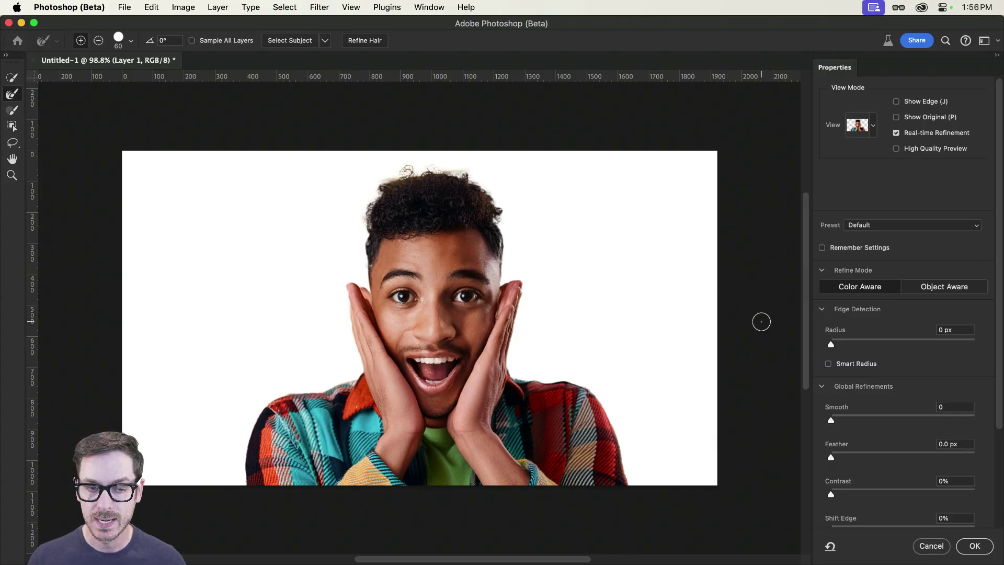
scroll(874, 358, "down", 5)
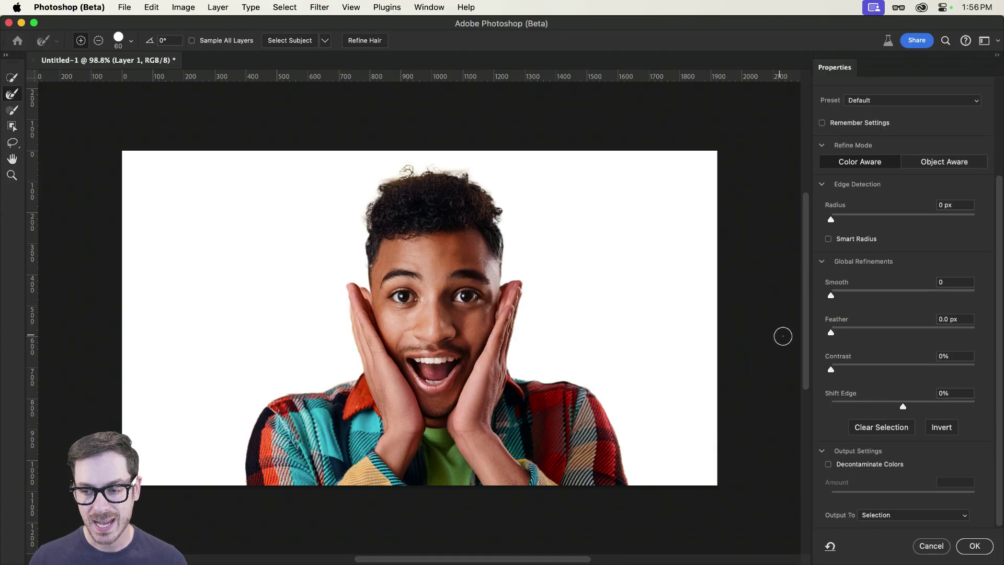
left_click_drag(904, 408, 890, 409)
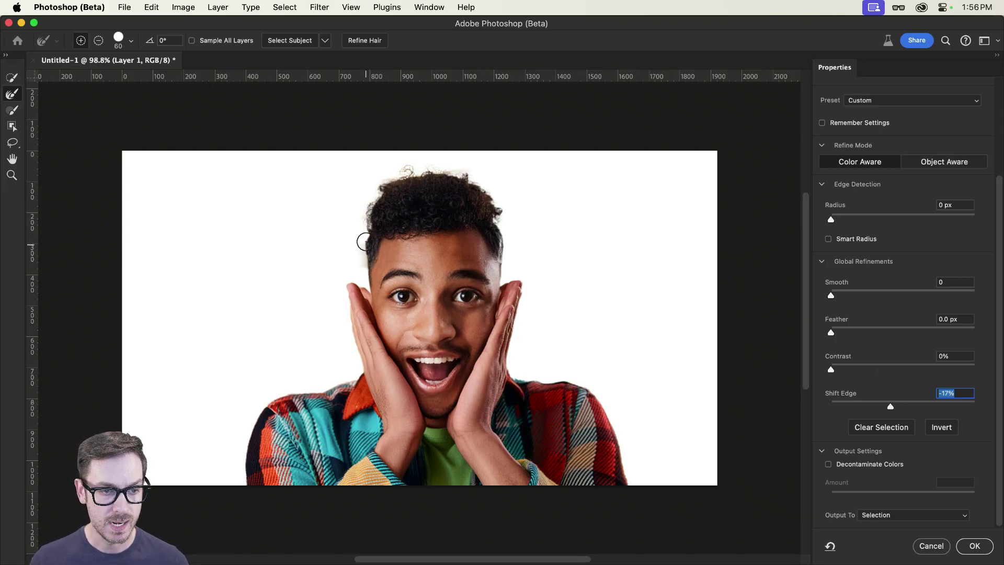
mouse_move(364, 239)
left_mouse_down()
mouse_move(380, 183)
mouse_move(428, 167)
mouse_move(468, 169)
mouse_move(501, 203)
mouse_move(505, 239)
left_mouse_up()
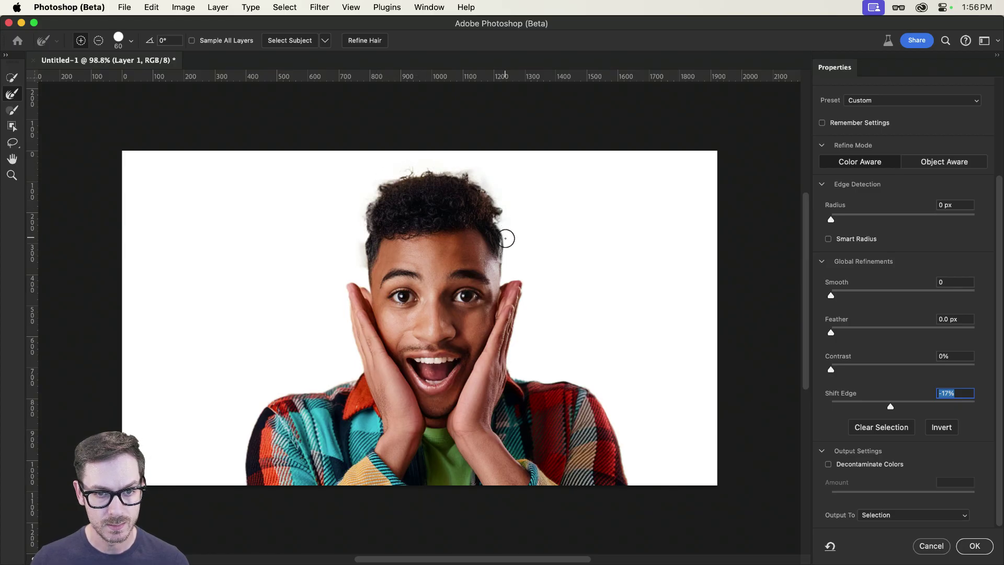
left_click(873, 468)
left_click(874, 468)
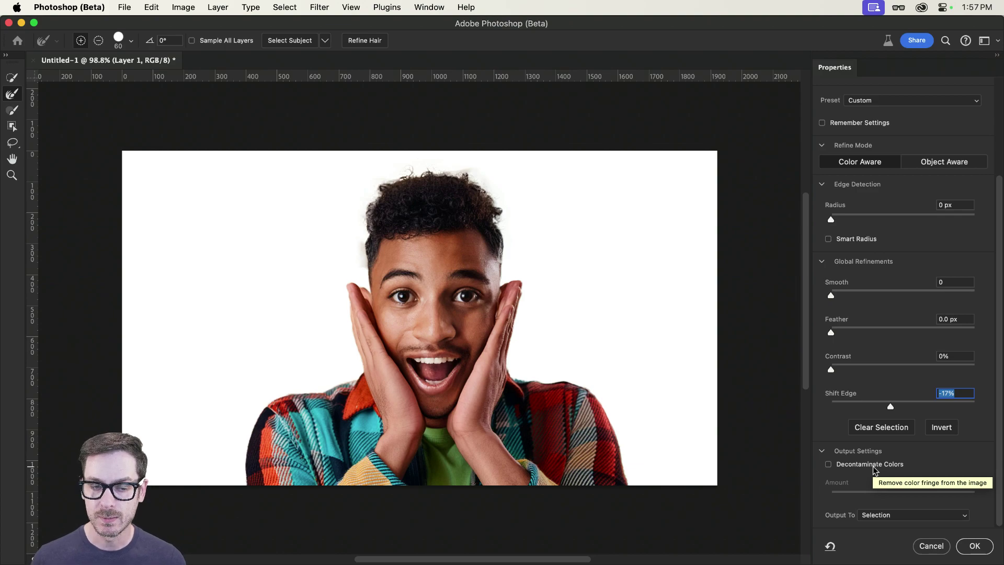
- Reduce the inward edge shift and output the selection as a layer mask
left_click_drag(890, 406, 882, 406)
scroll(883, 397, "up", 4)
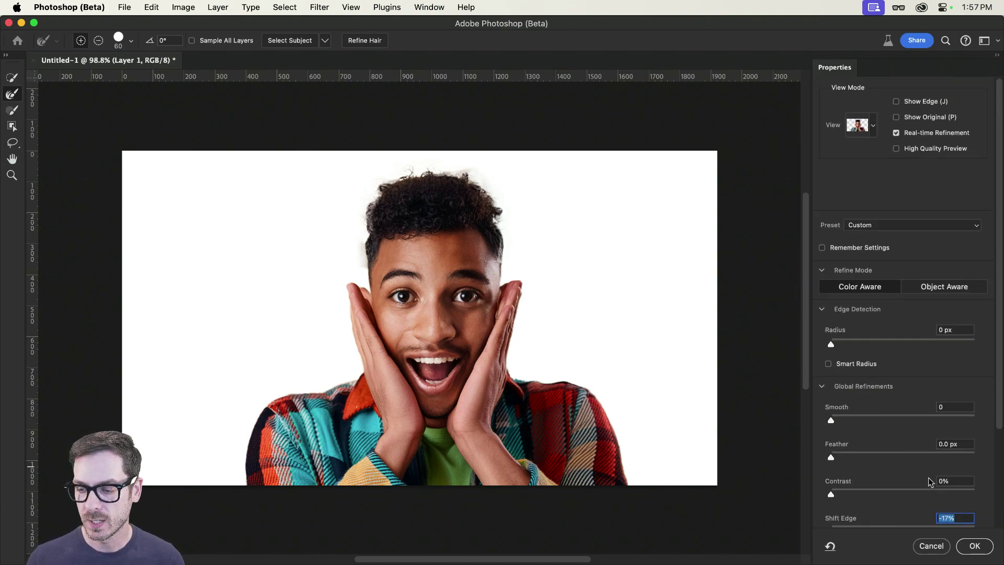
scroll(937, 489, "down", 5)
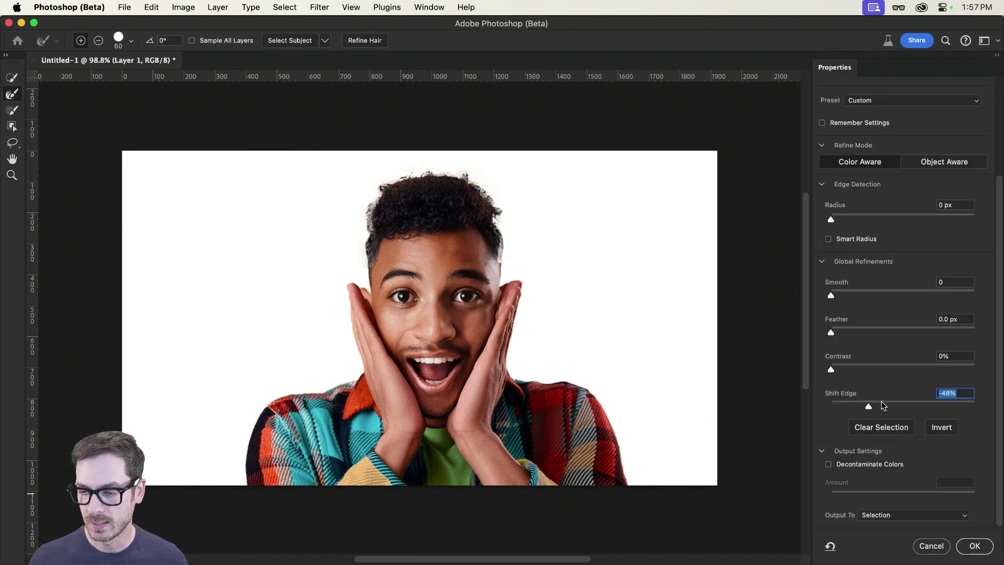
left_click_drag(882, 405, 890, 406)
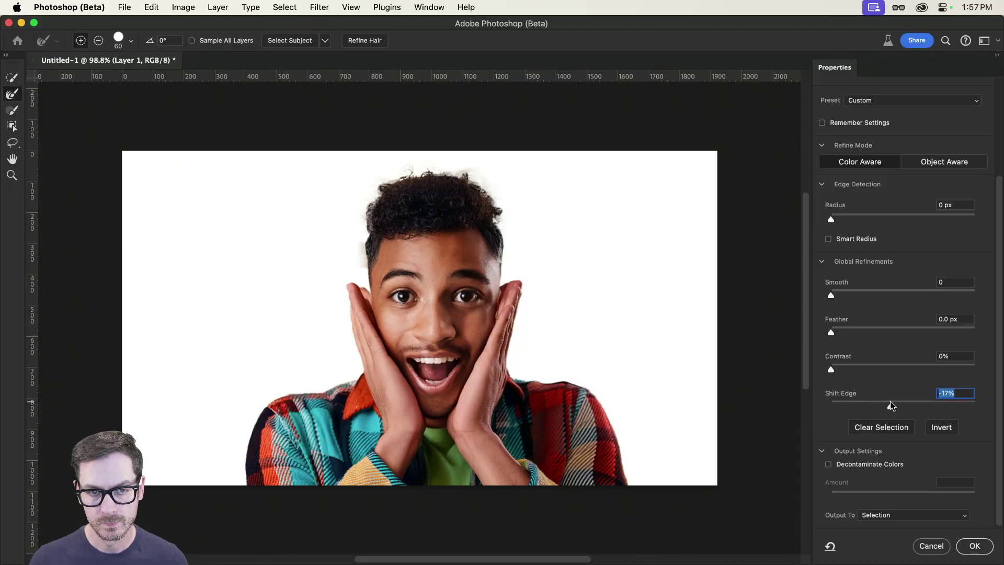
left_click(882, 515)
left_click(882, 529)
left_click(973, 546)
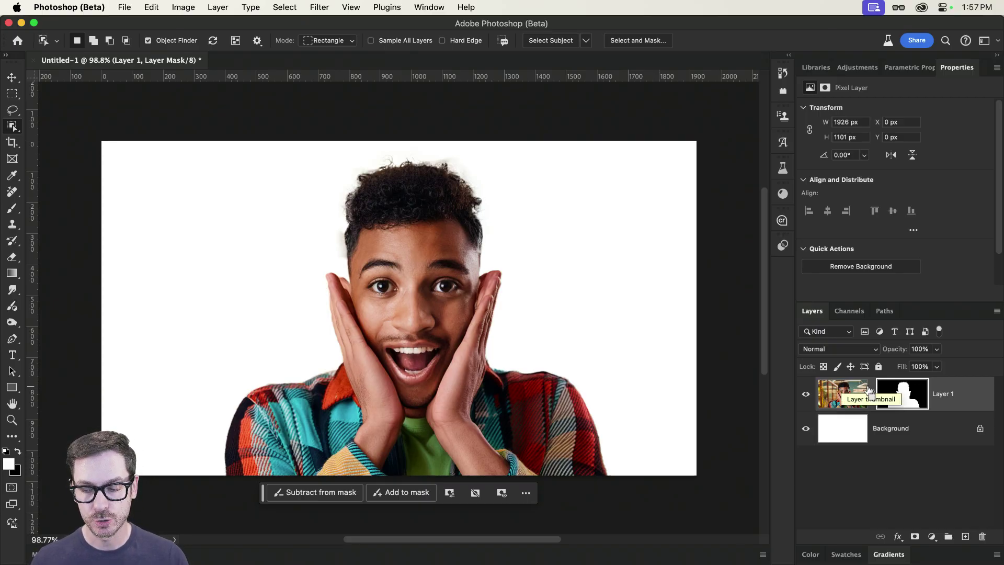
- Duplicate the masked layer, delete Layer 1's mask, and shift the cutout copy slightly left
key("super+j")
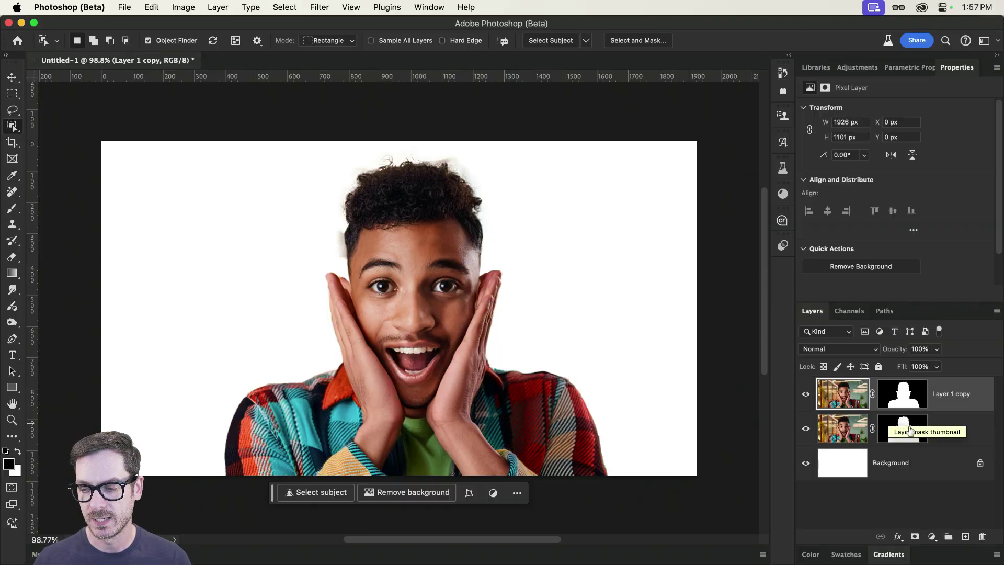
right_click(891, 426)
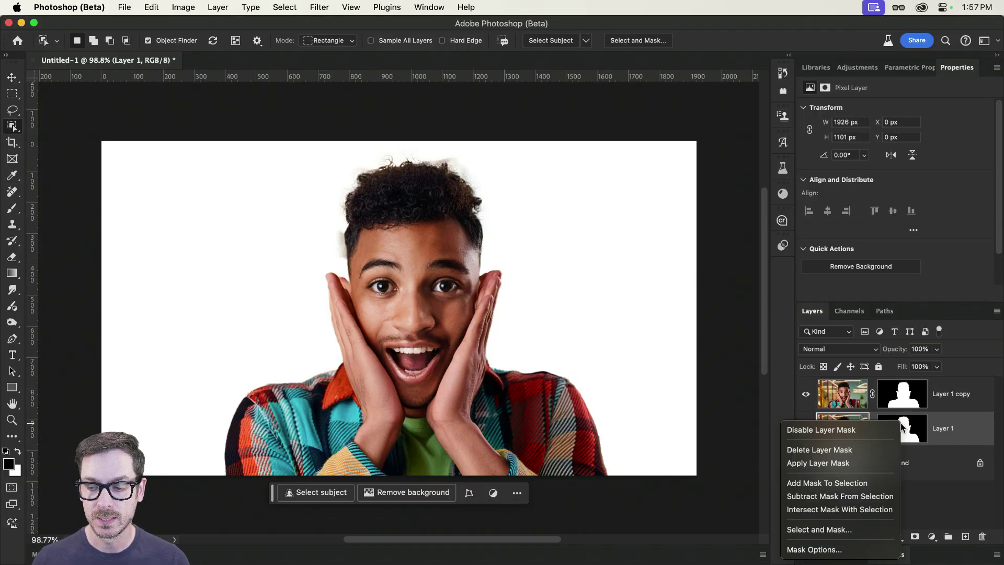
left_click(850, 453)
key("v")
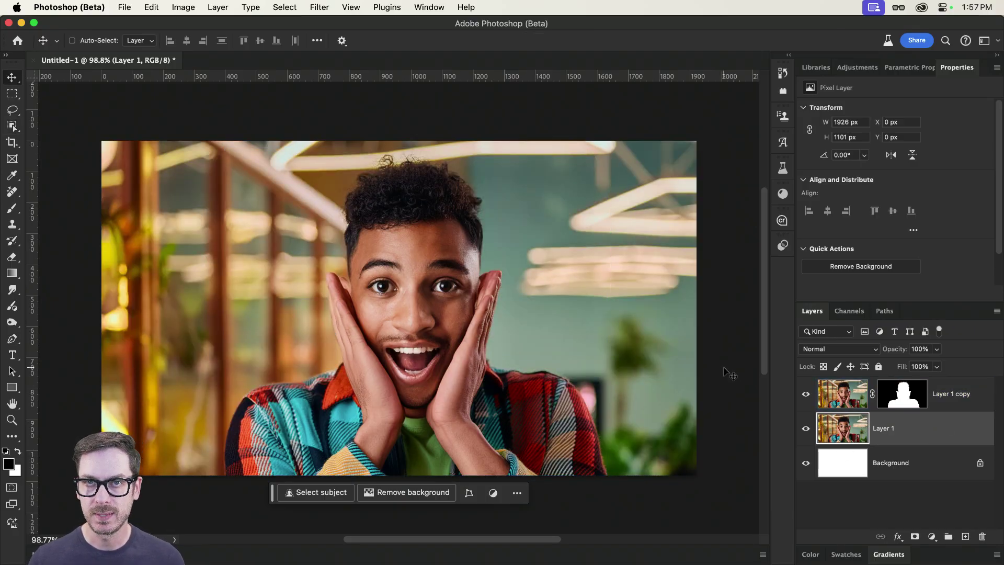
key("alt+bracketright")
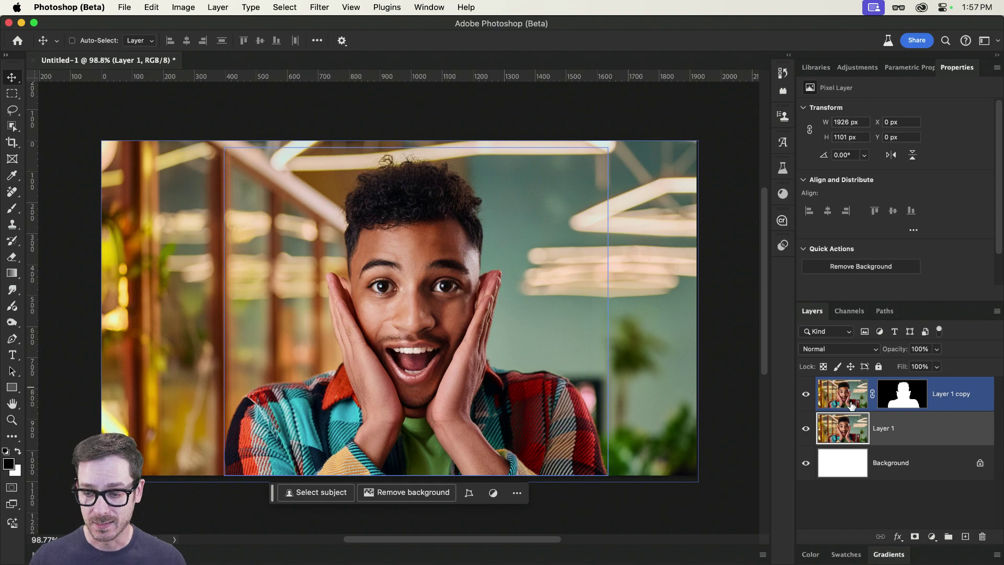
mouse_move(360, 303)
left_mouse_down()
mouse_move(488, 305)
mouse_move(381, 271)
mouse_move(336, 295)
mouse_move(356, 286)
left_mouse_up()
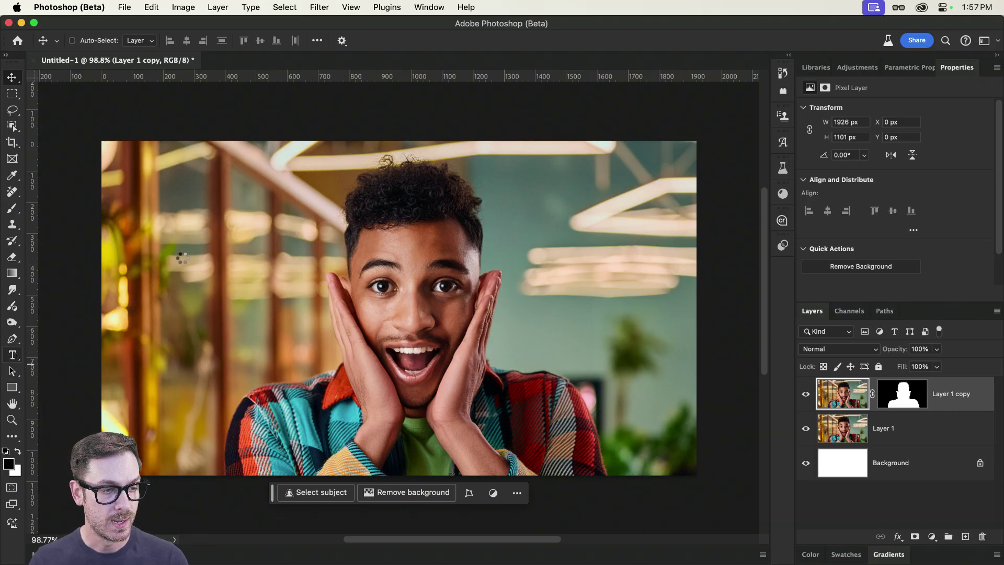
- Add 'Hello!' text, scale it up about three times, and place it left of the face
key("t")
left_click(204, 271)
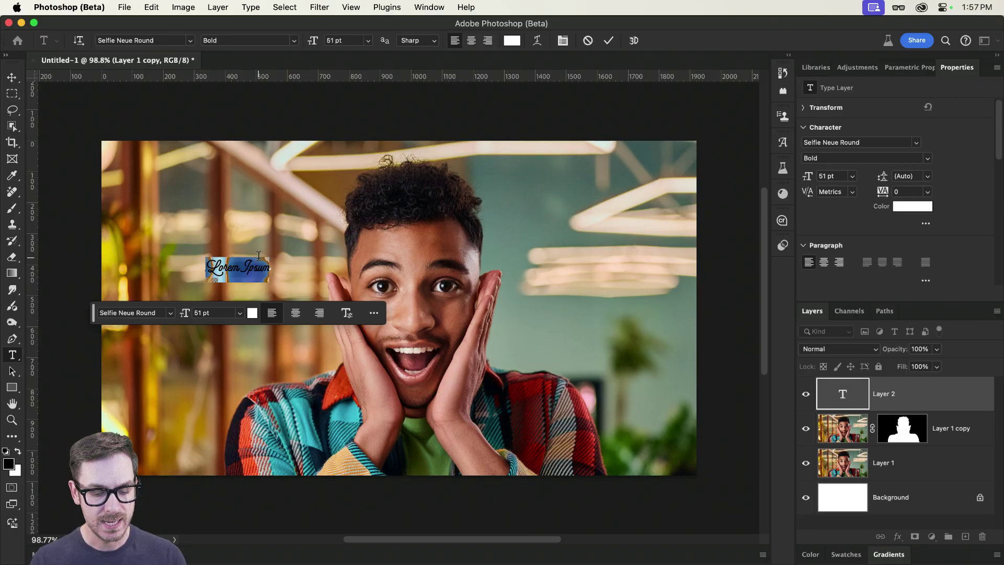
type("Hello!")
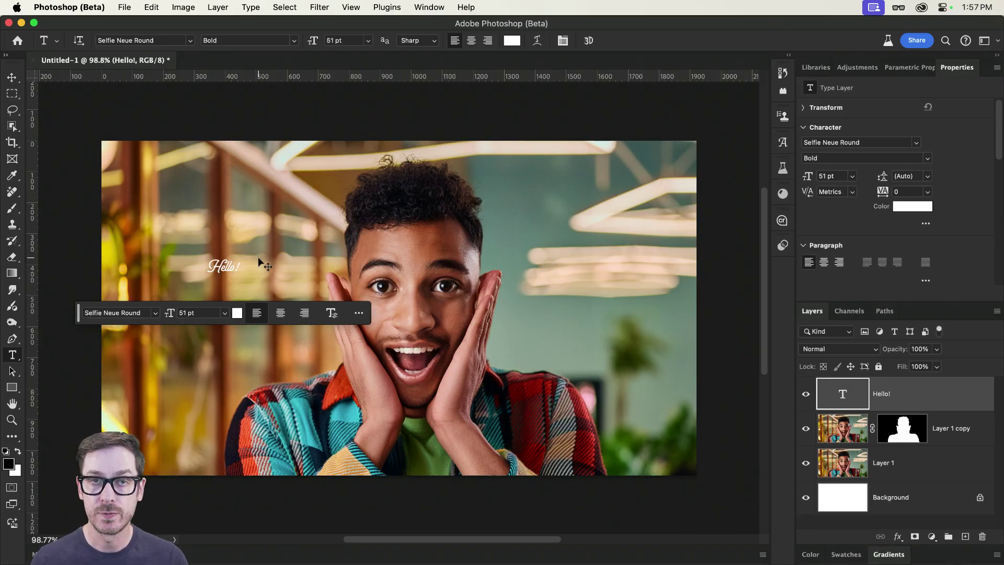
key("super+t")
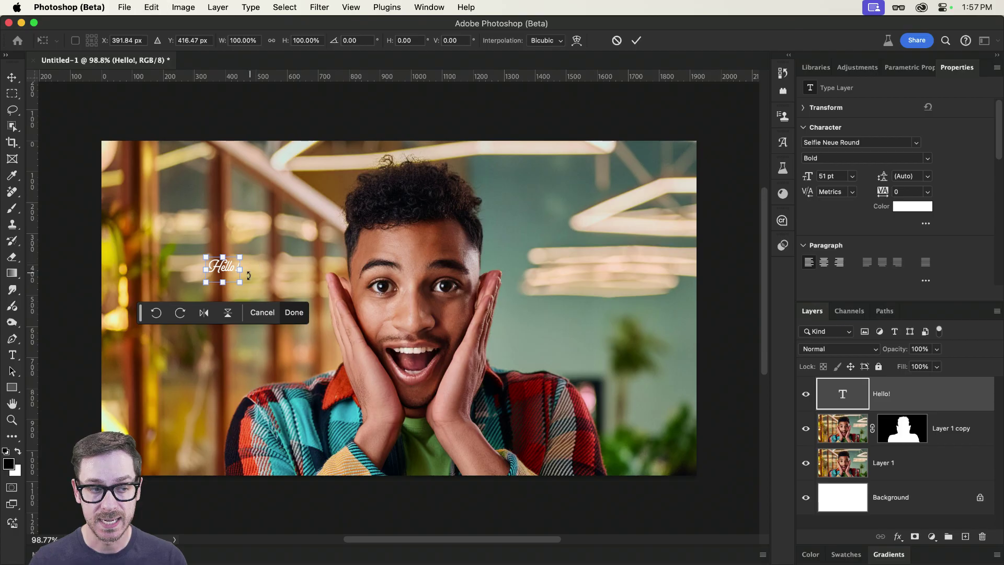
left_click_drag(238, 280, 345, 363)
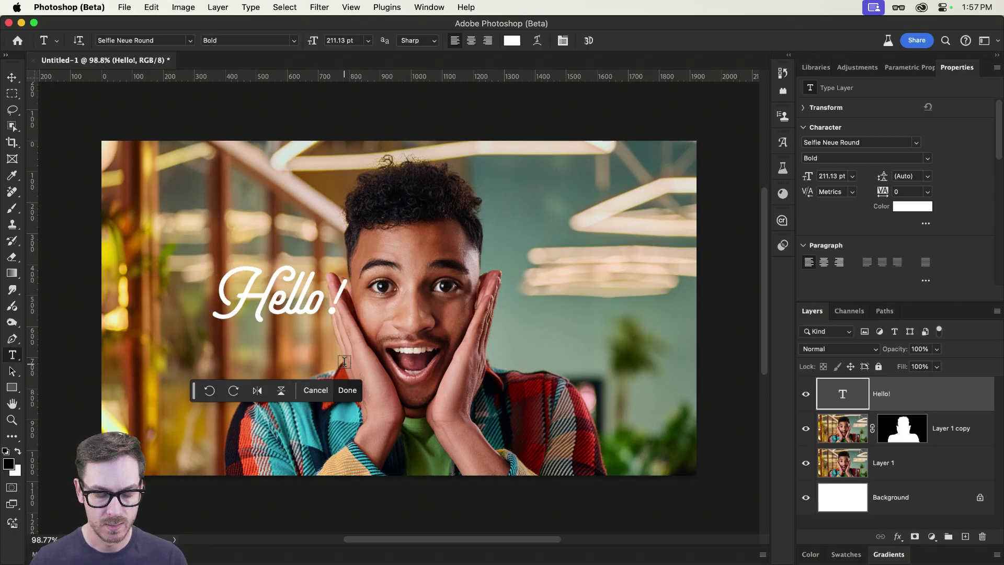
key("Escape")
key("v")
left_click_drag(333, 313, 269, 281)
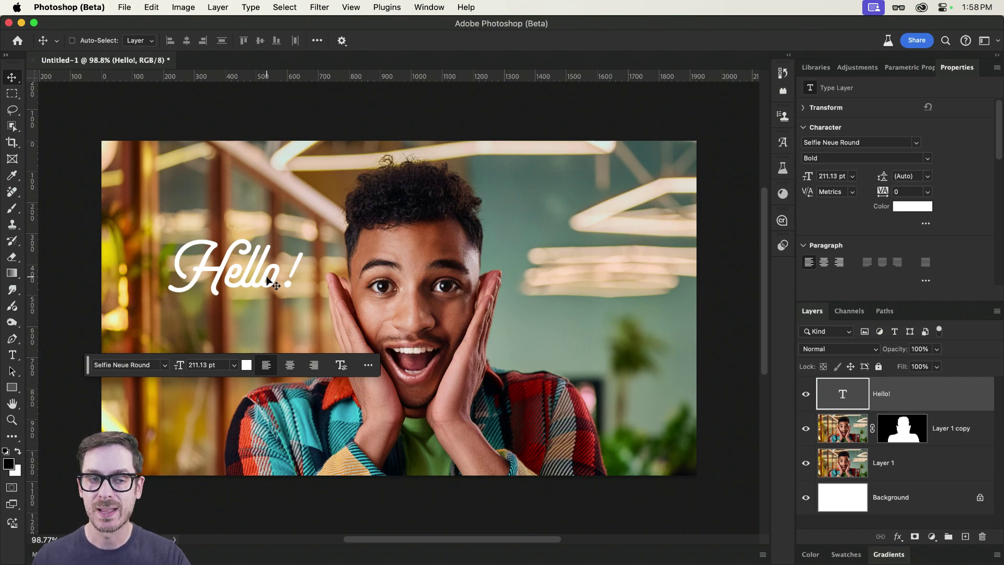
- Fit the image on screen and set Hello! in the Mighty Slab One font
left_click_drag(387, 271, 293, 275)
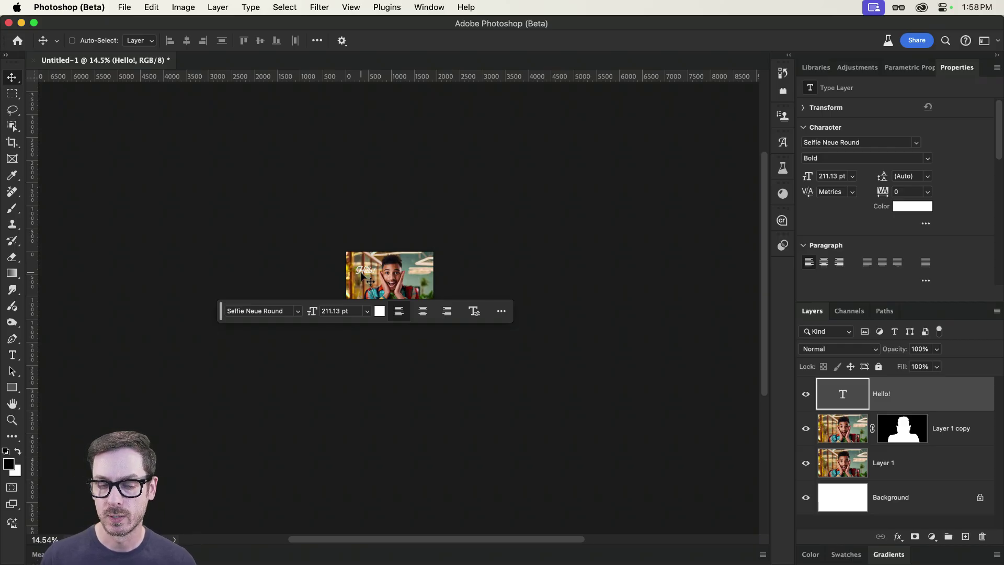
key("super+0")
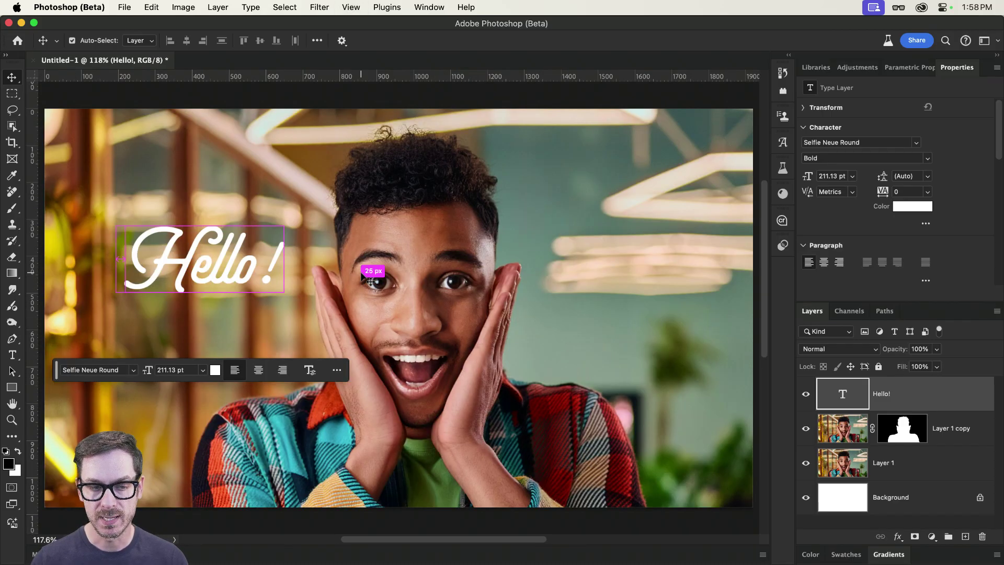
left_click(331, 267, "alt+super")
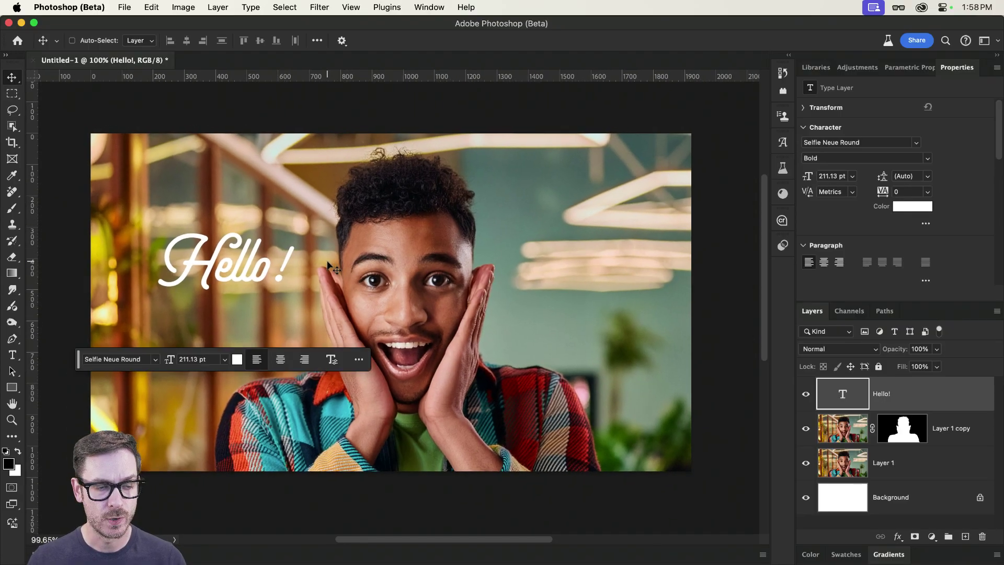
key("t")
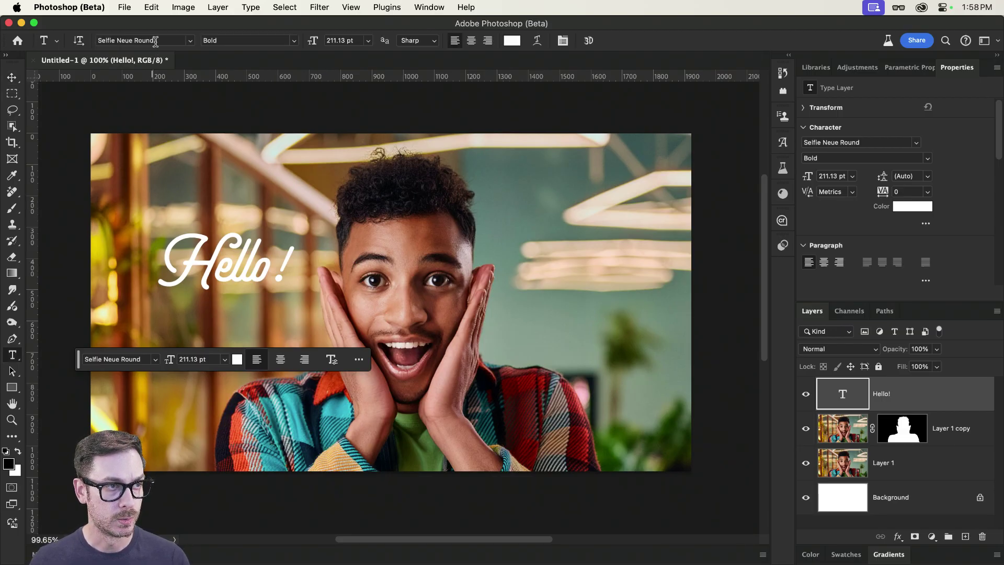
left_click(156, 40)
type("ght")
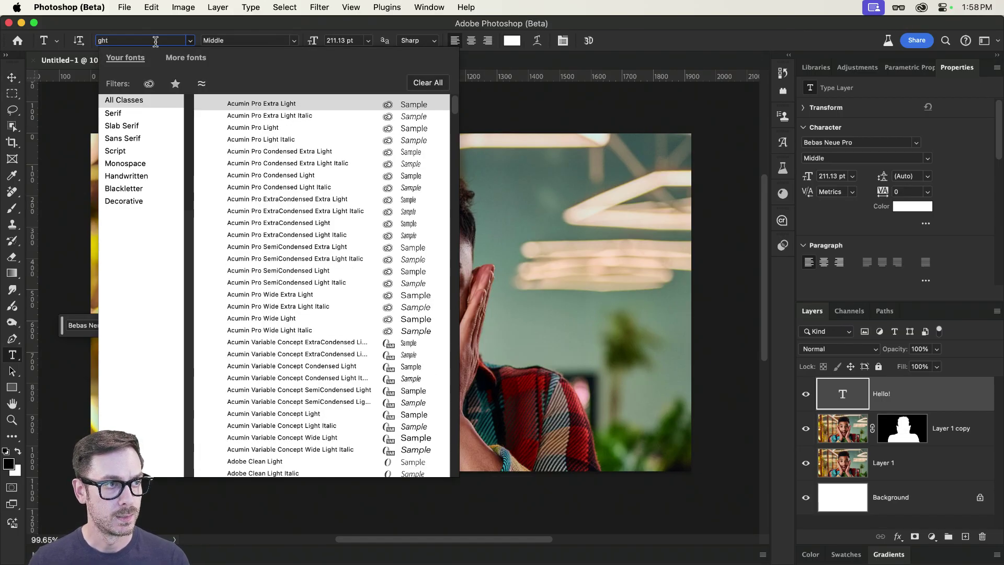
key("BackSpace")
key("BackSpace")
key("BackSpace")
type("might")
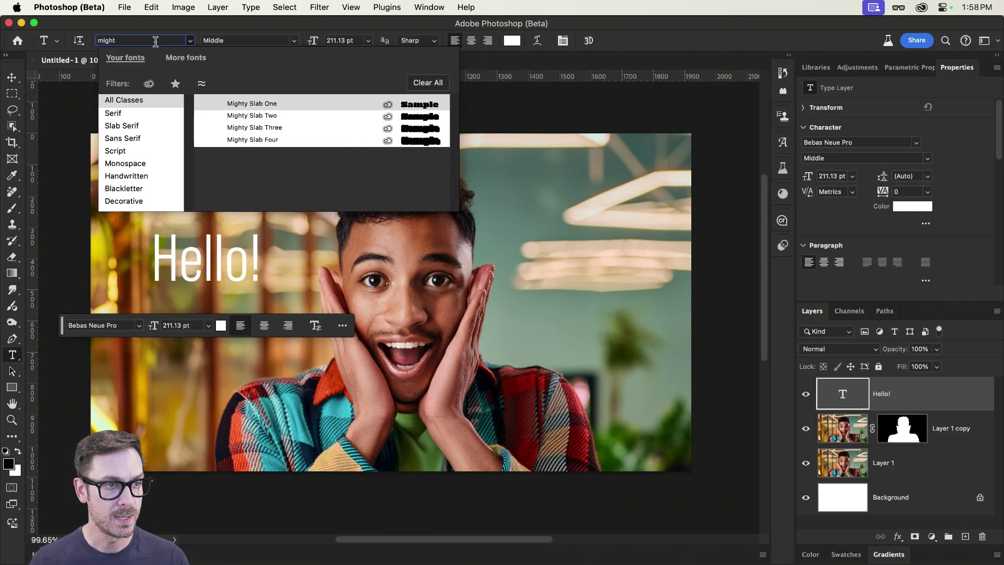
left_click(287, 102)
key("v")
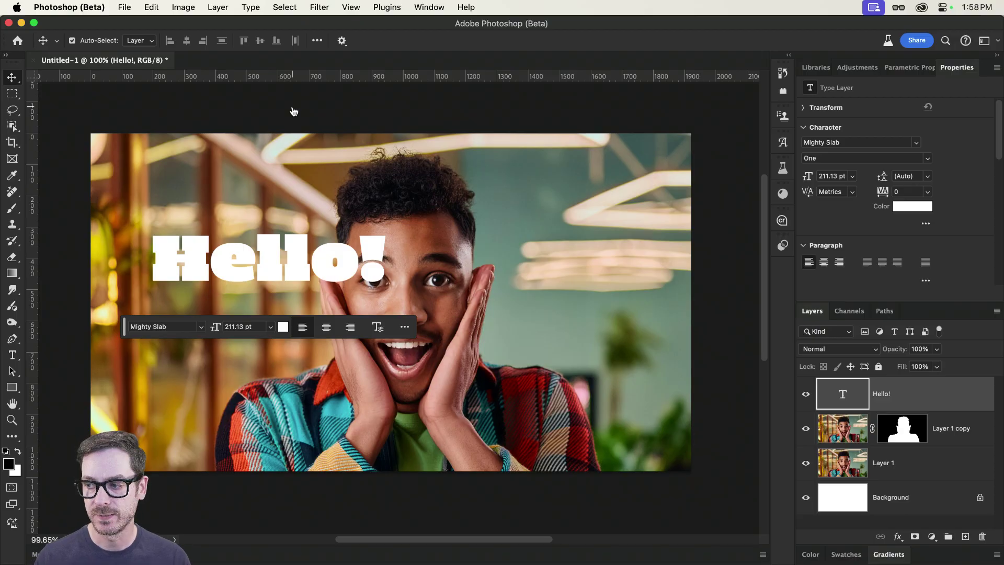
key("super+Tab")
- Search Adobe Fonts for 'mighty', open the Mighty Slab family page, then return to Photoshop
left_click(820, 55)
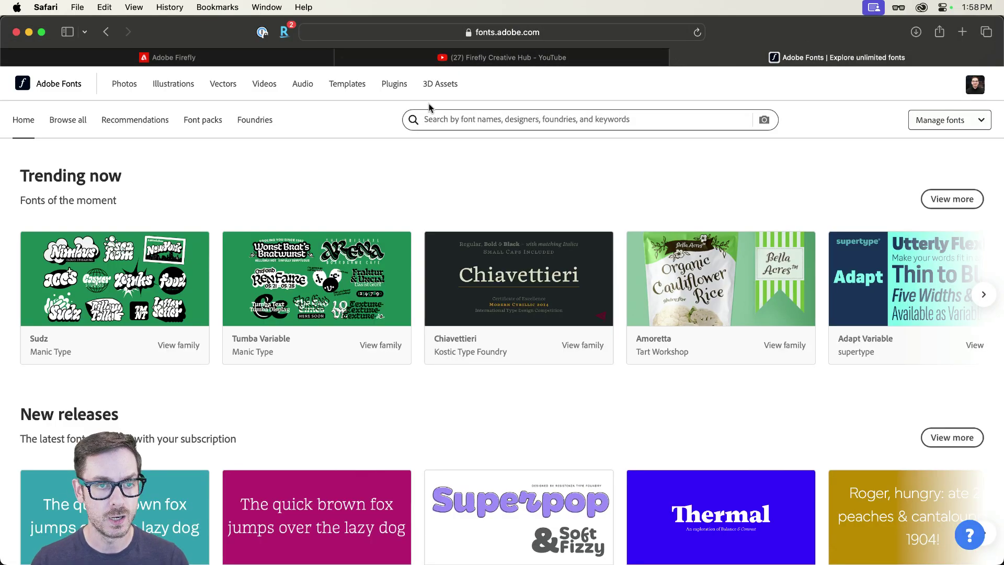
left_click(61, 116)
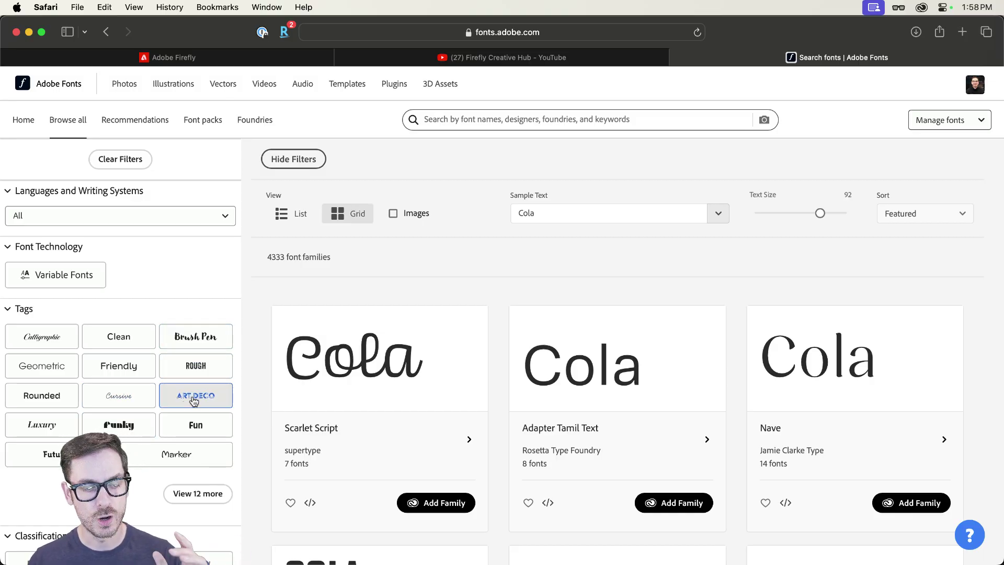
left_click(587, 118)
type("mighty")
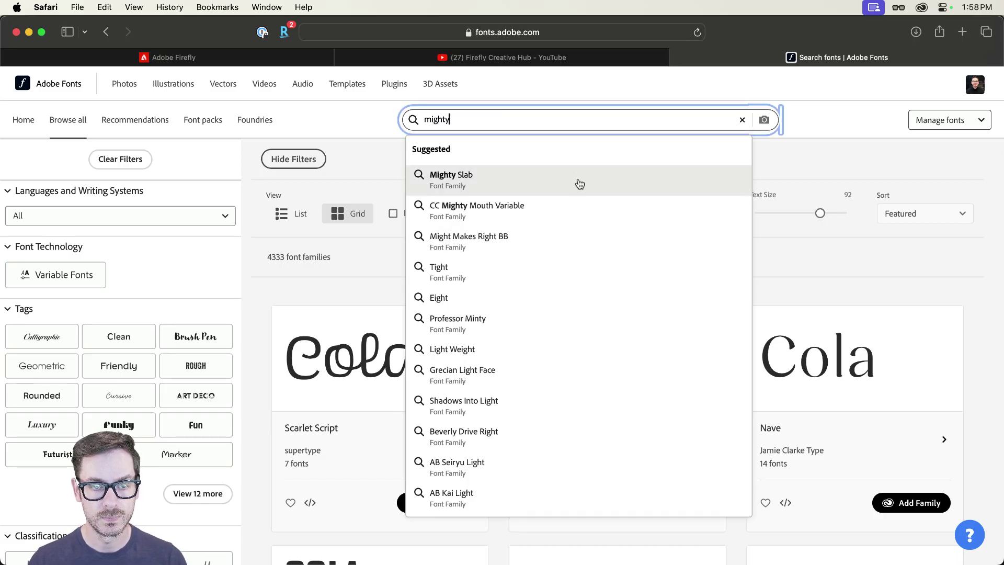
left_click(578, 179)
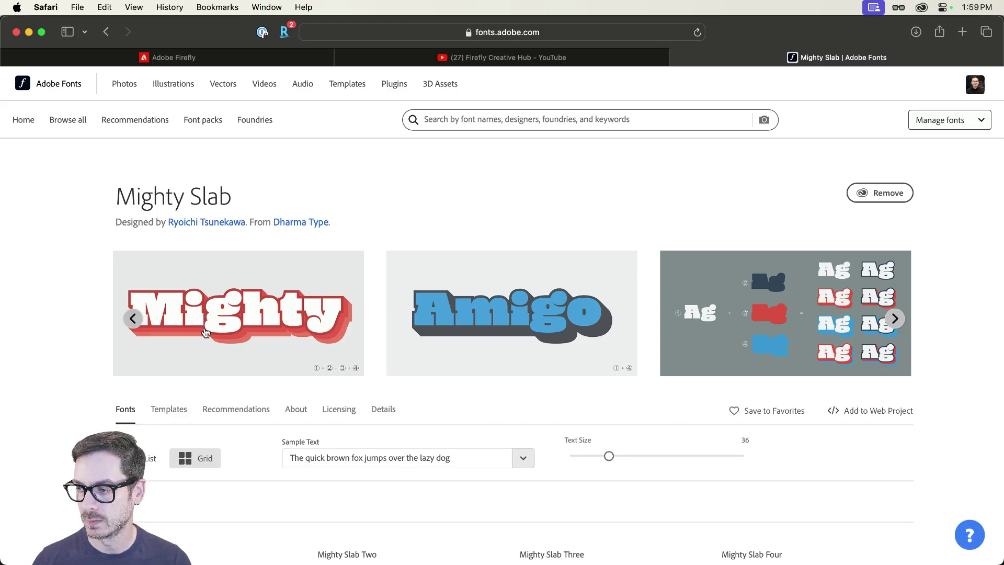
key("super+Tab")
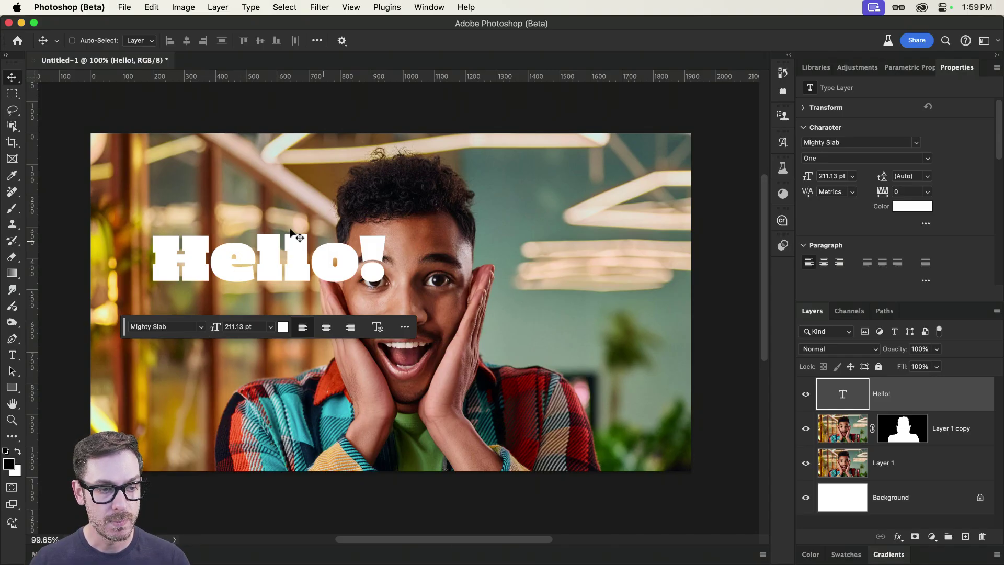
- Colour Hello! yellow (f8c40e) and move it up toward the top-left
left_click(283, 326)
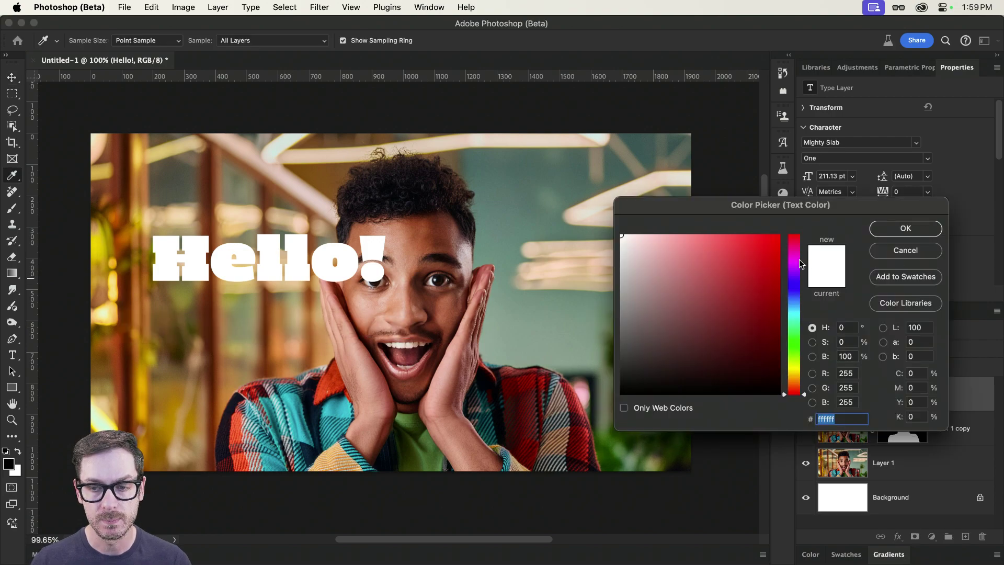
left_click(794, 375)
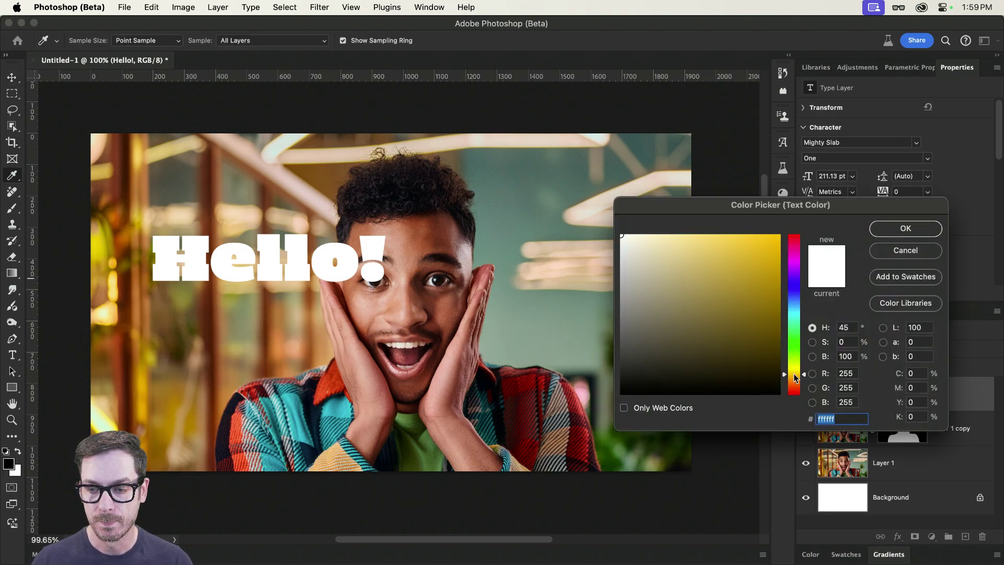
left_click(771, 239)
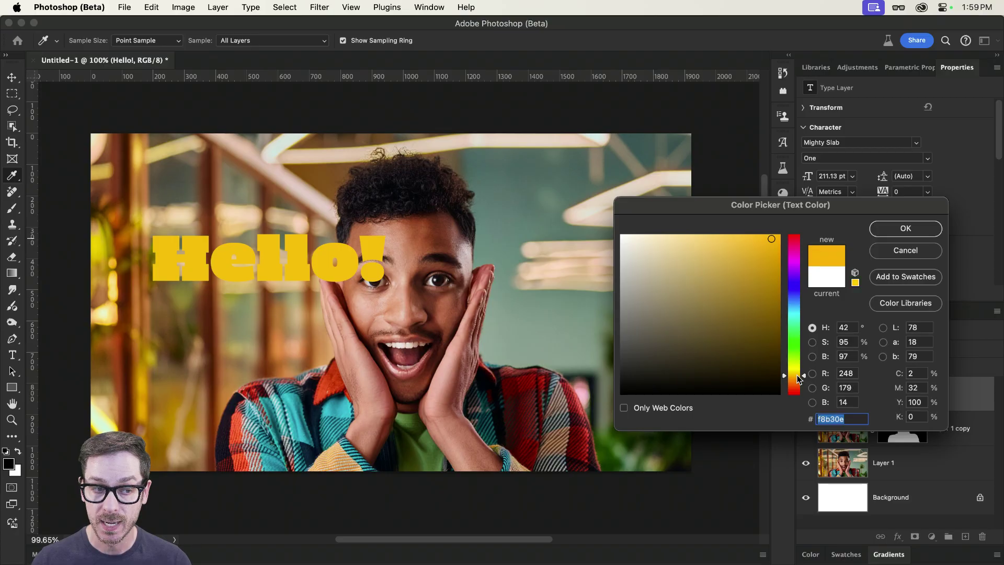
left_click(795, 377)
left_click(794, 374)
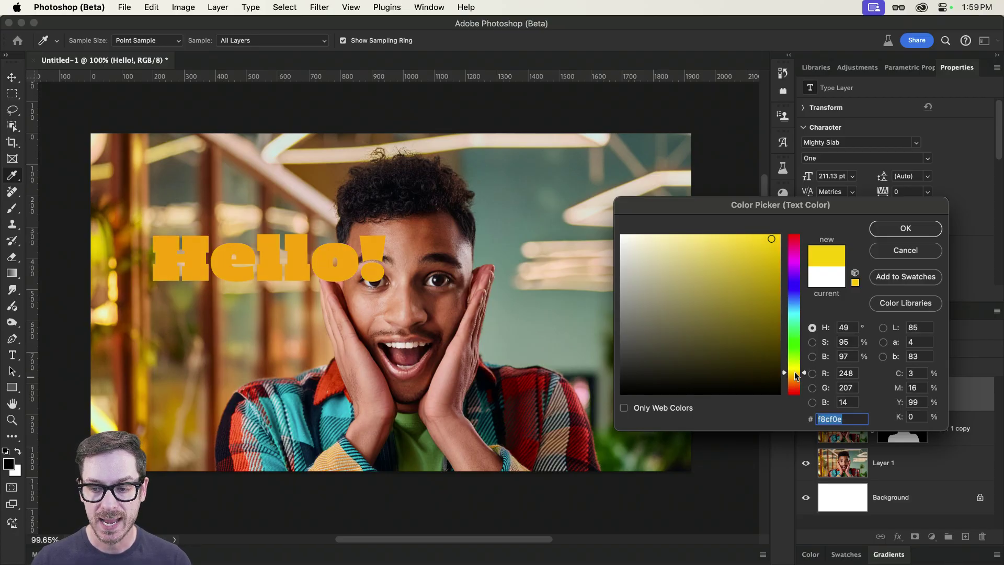
left_click(904, 228)
key("v")
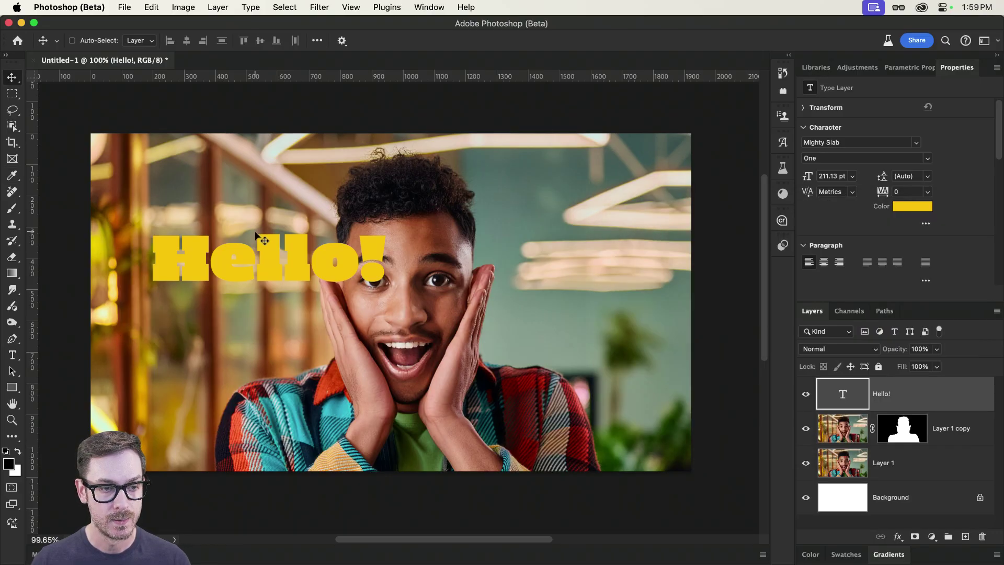
left_click_drag(224, 241, 226, 187)
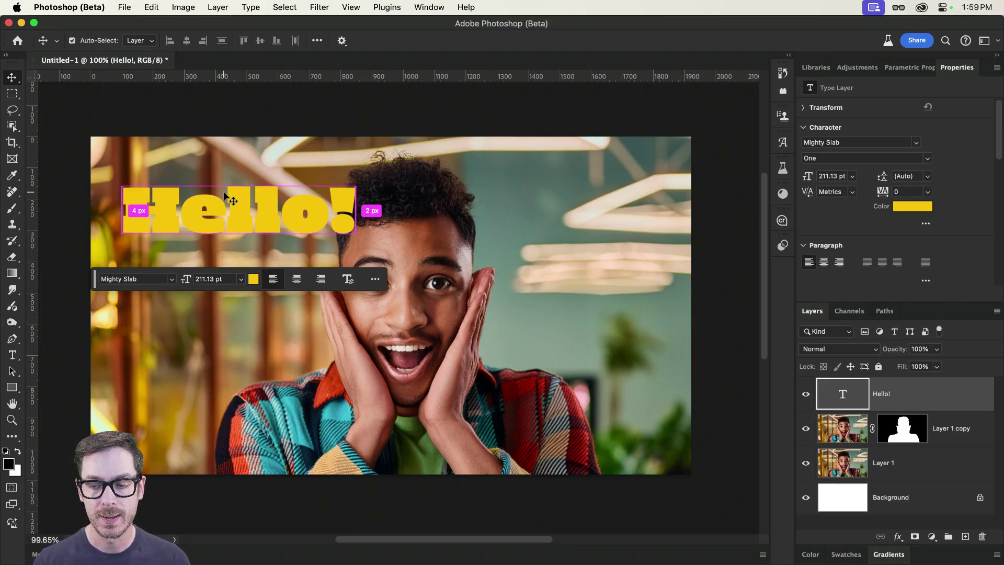
- Duplicate Hello! as a pink-red Mighty Slab Two copy placed behind the yellow text
key("super+j")
key("t")
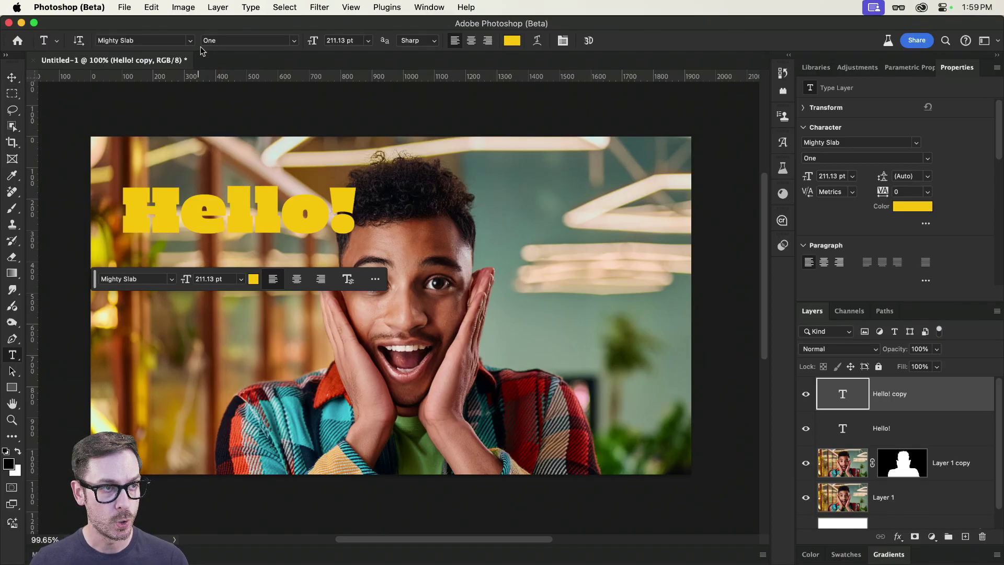
left_click(294, 46)
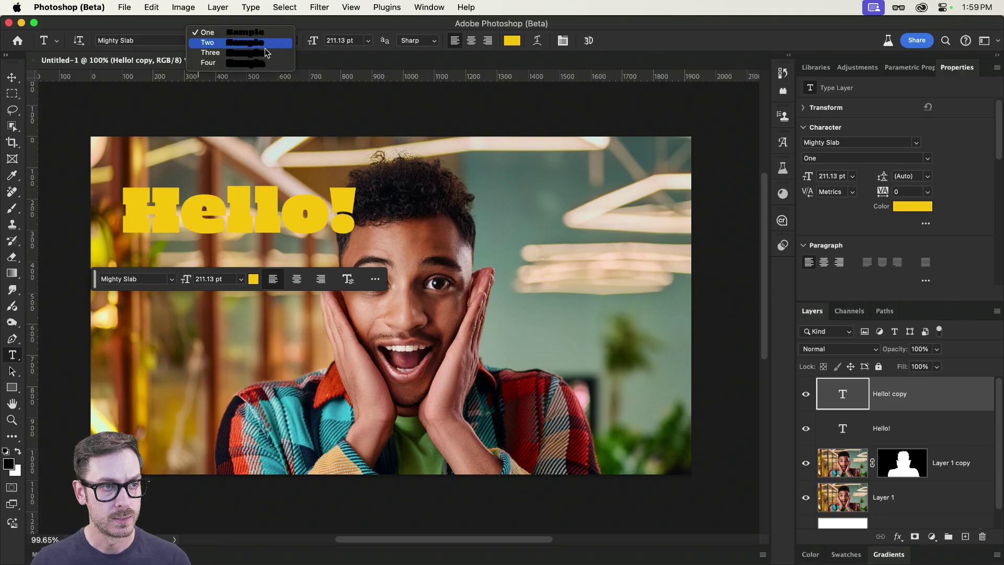
left_click(210, 41)
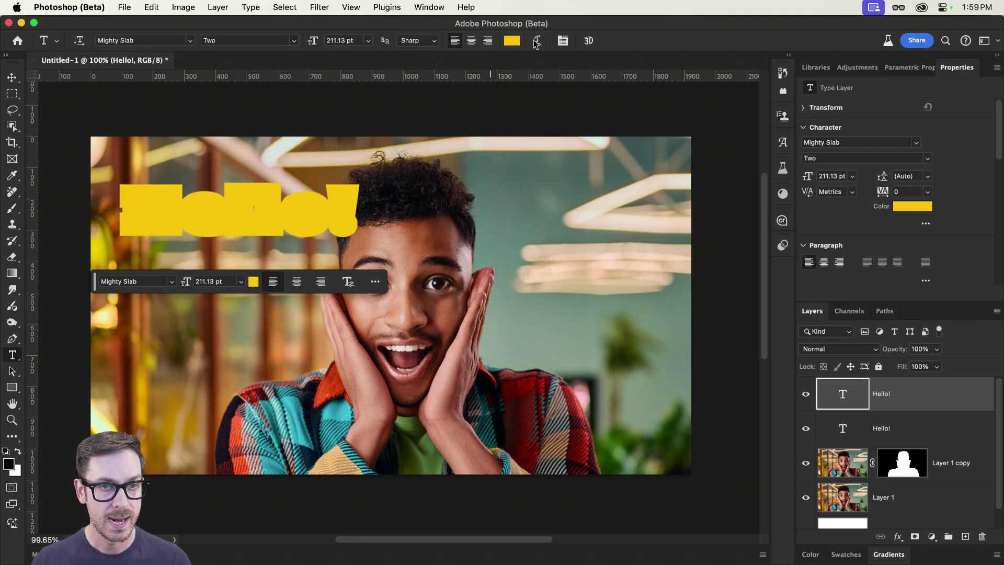
left_click(511, 41)
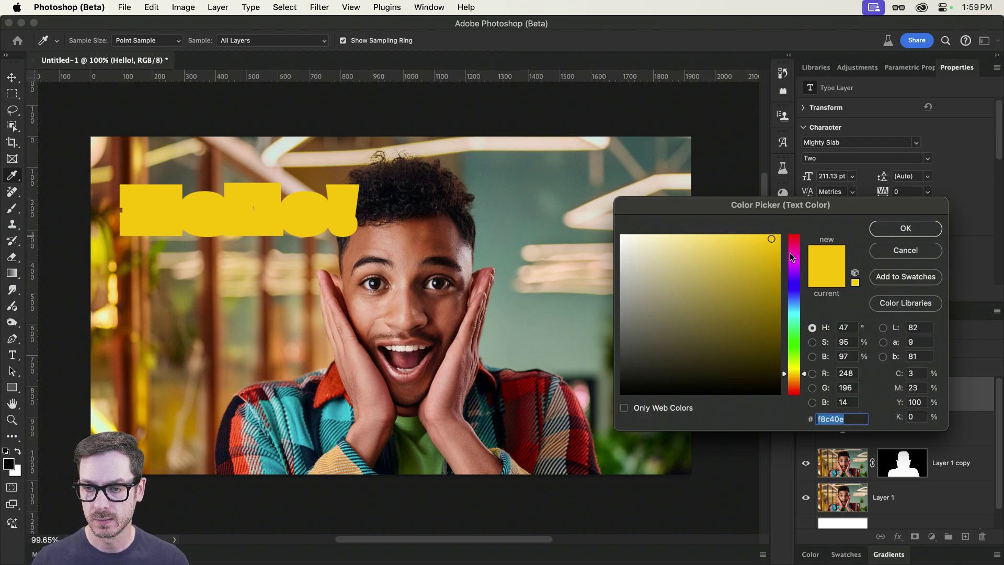
left_click_drag(793, 255, 802, 242)
left_click(900, 230)
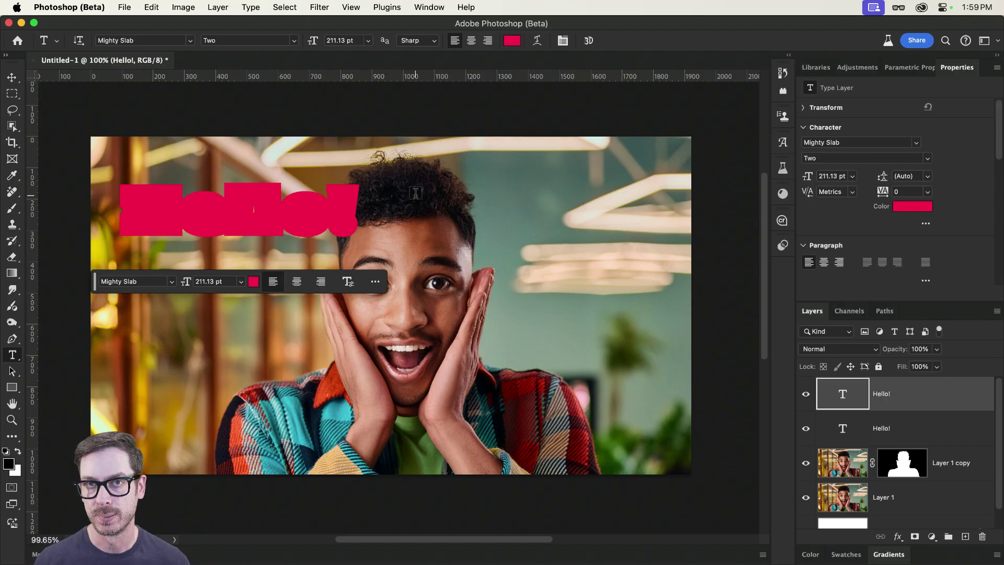
left_click_drag(945, 402, 924, 443)
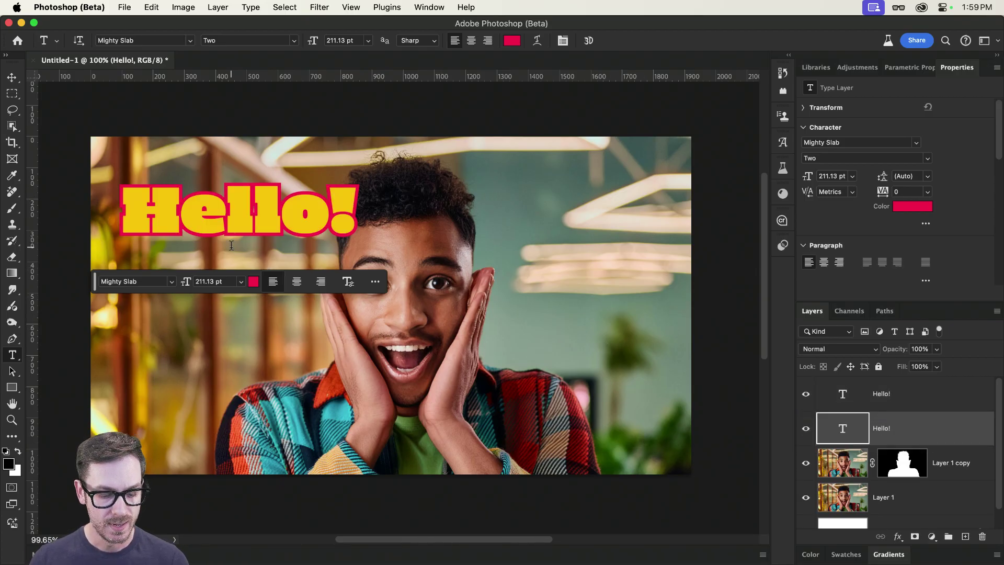
- Darken the outline copy's colour to crimson c30f3d
key("v")
key("t")
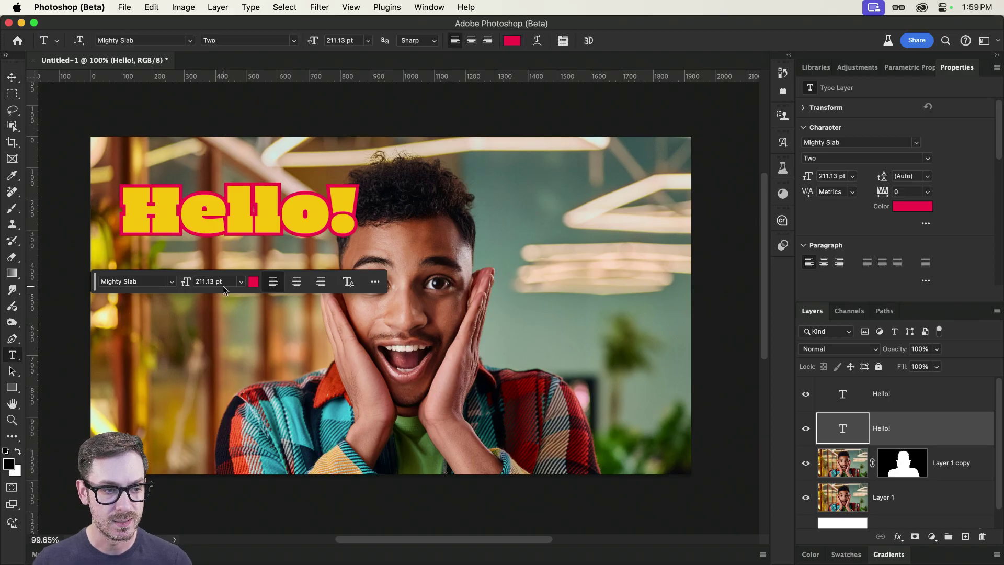
left_click(253, 281)
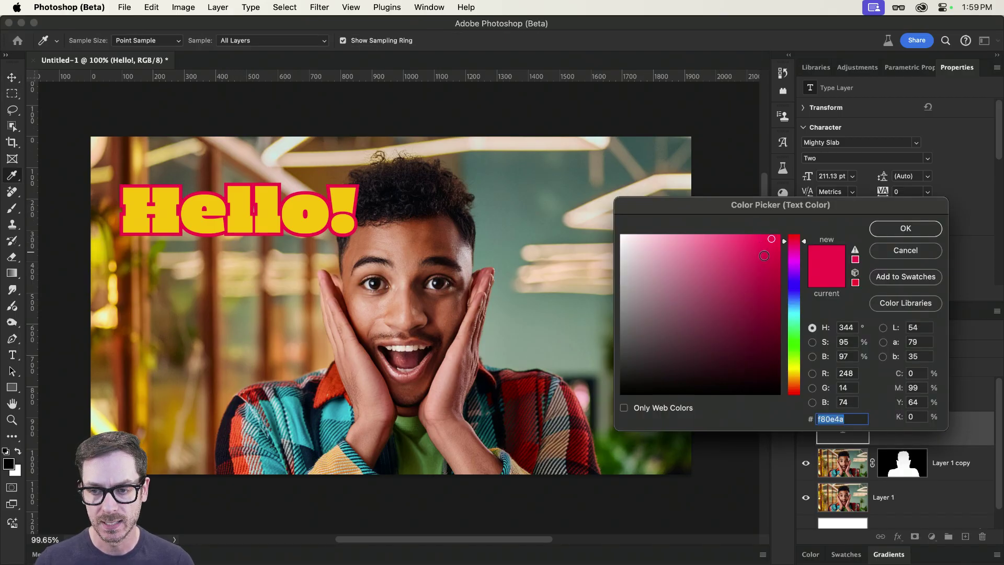
left_click_drag(763, 256, 768, 273)
left_click(908, 230)
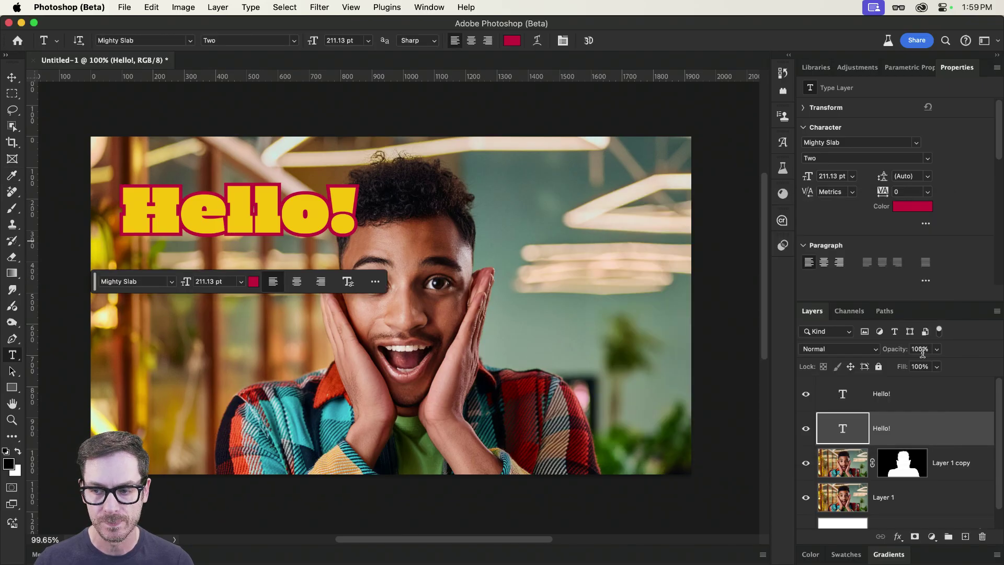
- Move both Hello! layers down over the face
left_click(921, 398)
key("v")
left_click(919, 419, "shift")
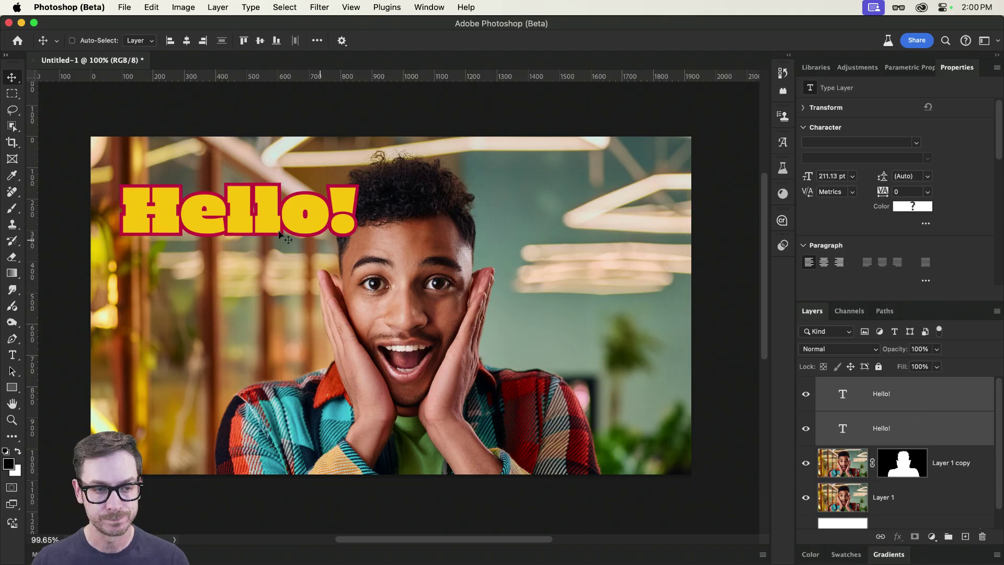
left_click_drag(221, 239, 322, 246)
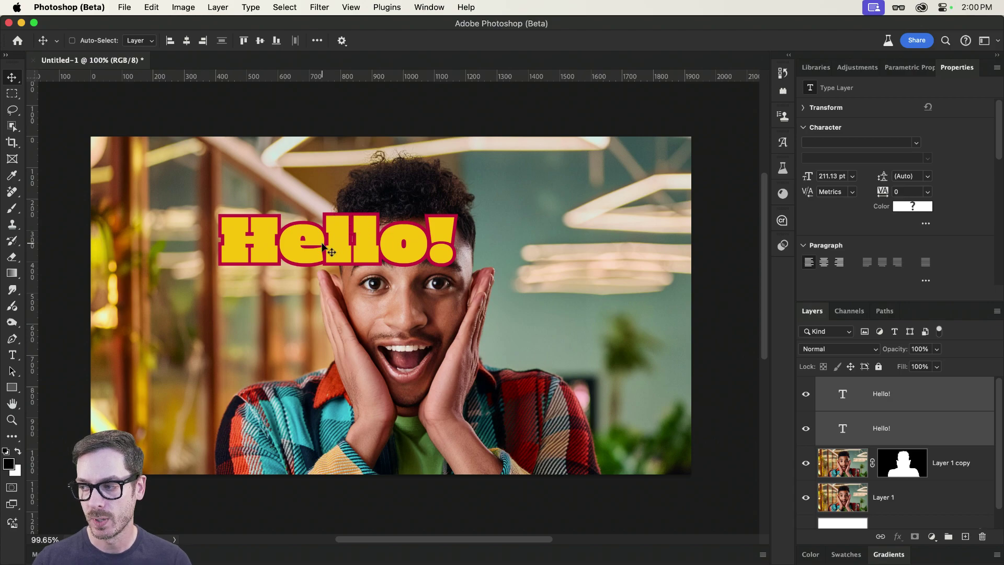
- Duplicate the outline layer as a Mighty Slab Three shadow in dark maroon 280911
left_click(932, 424)
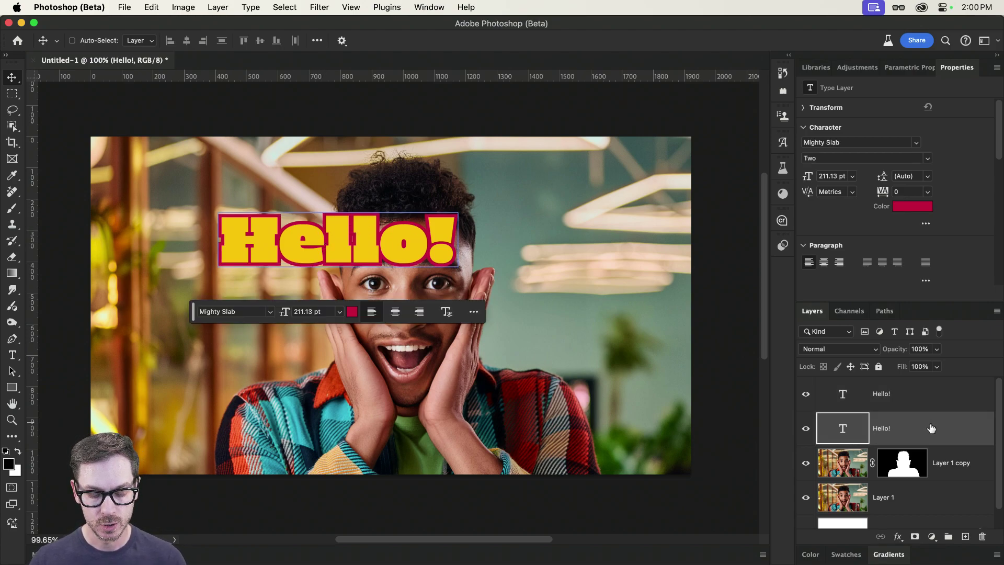
key("super")
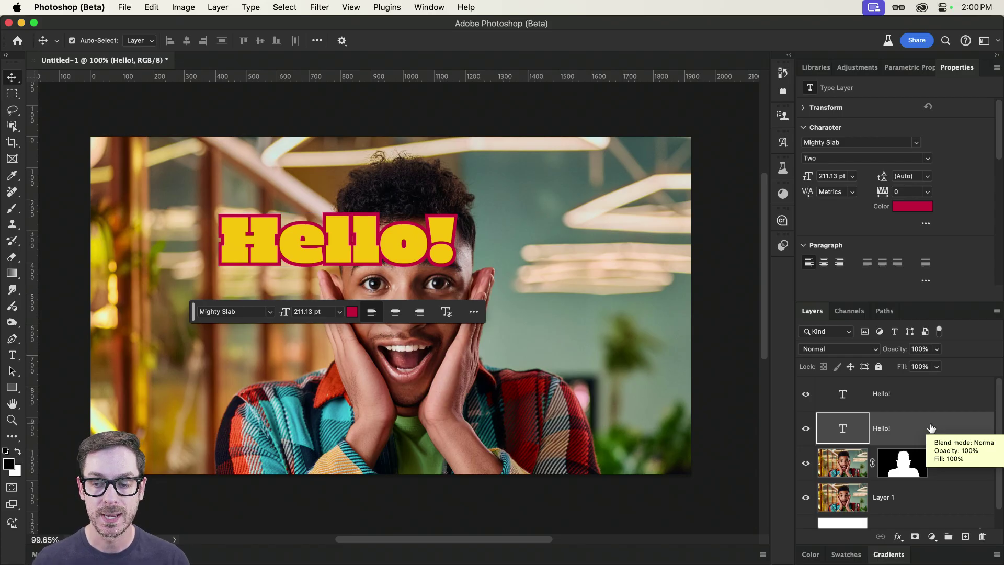
left_click_drag(931, 428, 917, 465)
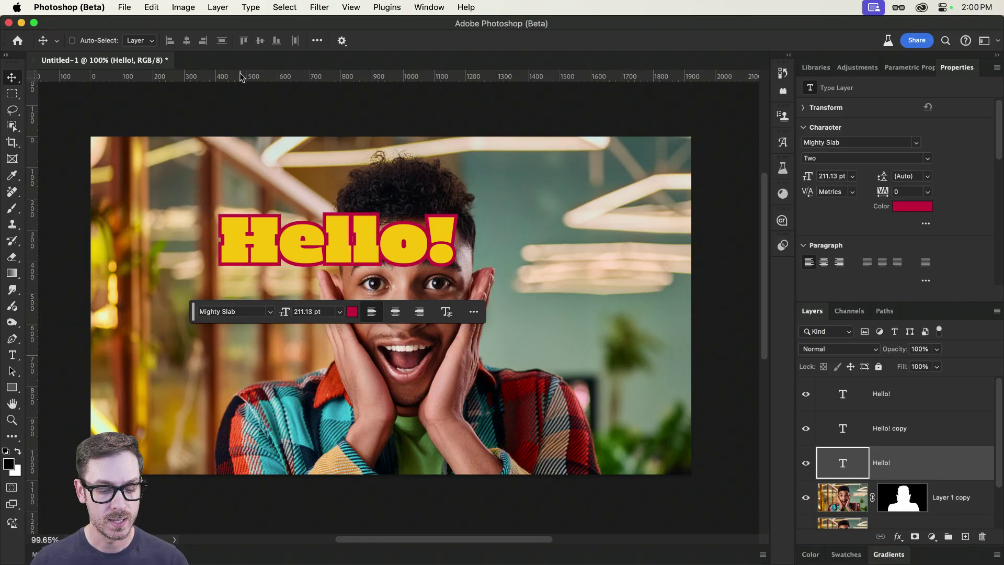
key("t")
left_click(294, 41)
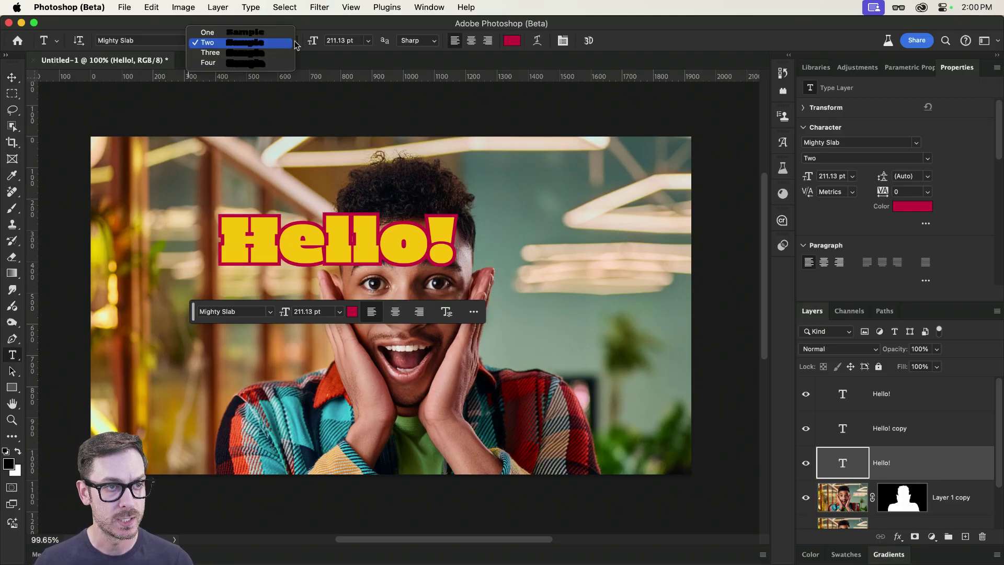
left_click(253, 54)
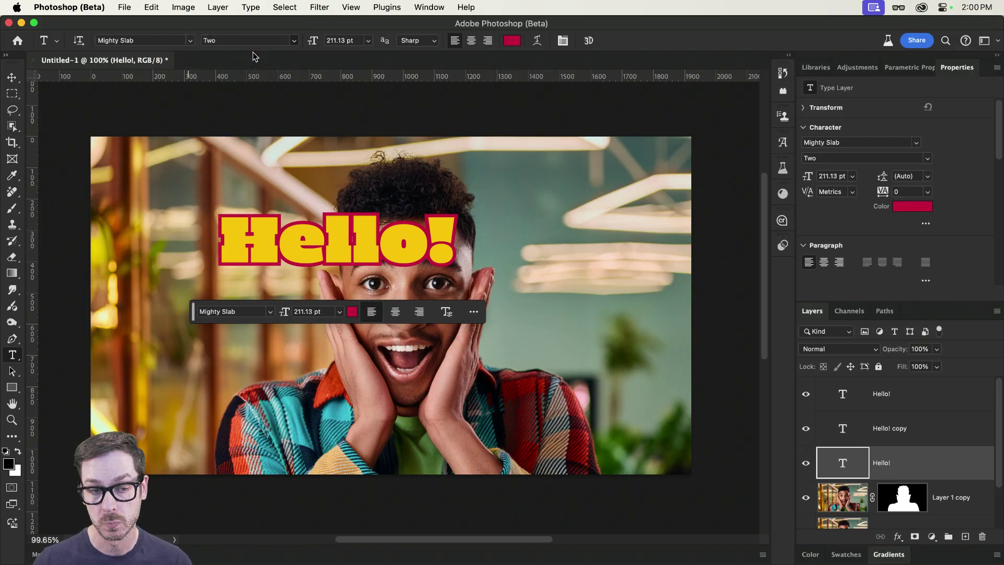
left_click(510, 41)
left_click_drag(770, 286, 742, 369)
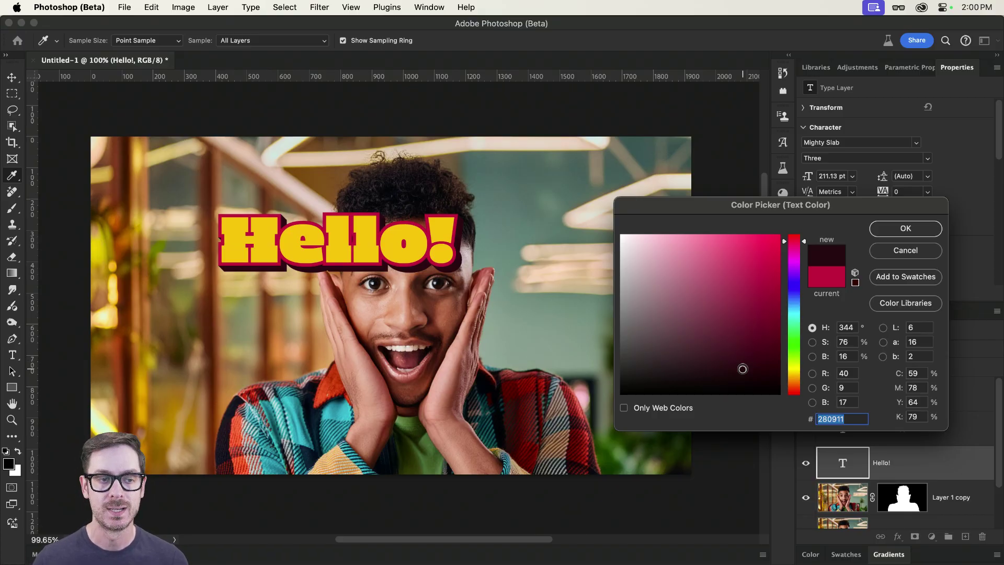
left_click(920, 233)
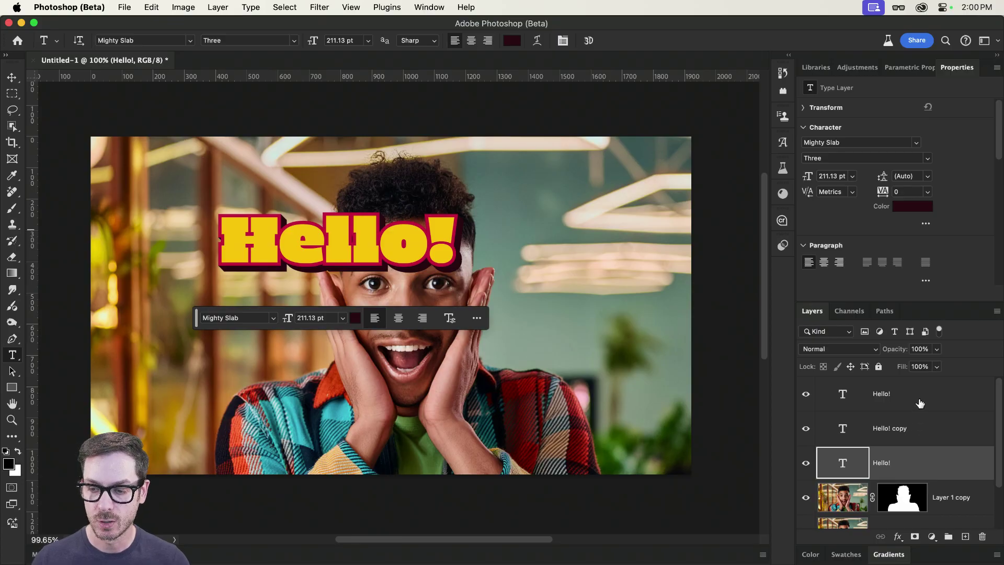
- Group all three Hello! text layers into Group 1
left_click(919, 403, "shift")
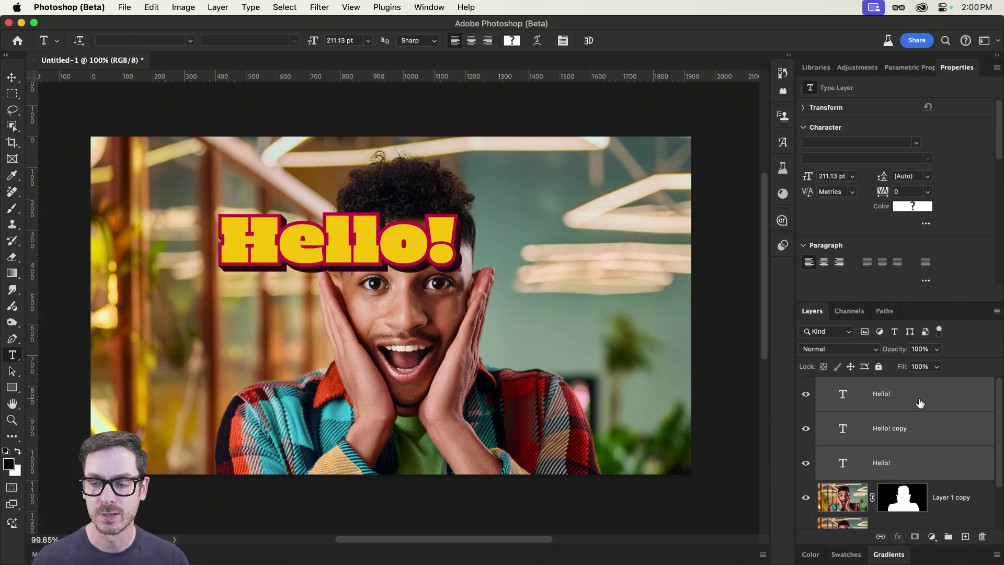
key("super+g")
double_click(848, 384)
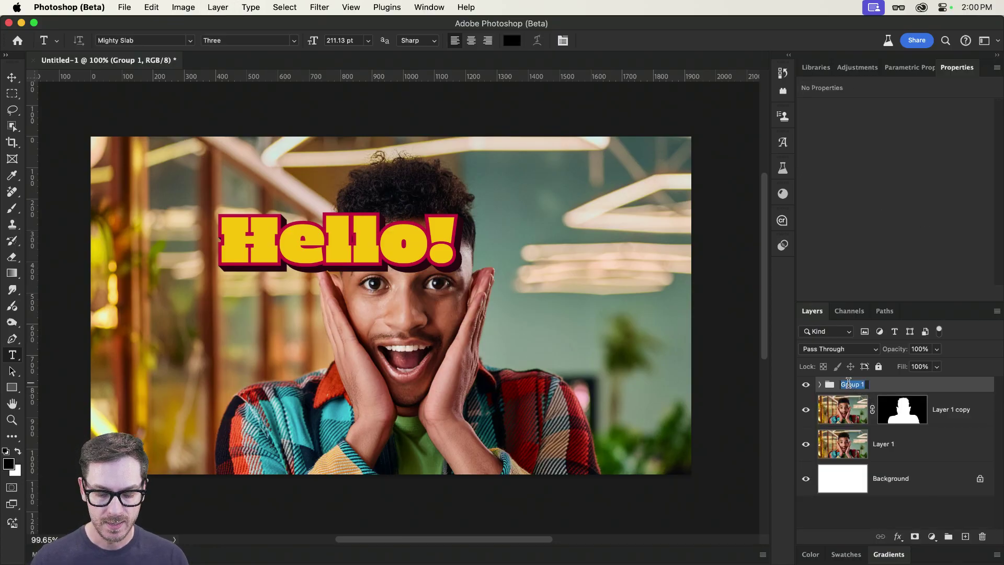
- Name the group Header, move it top-left, and place it below the cut-out person
type("Header")
key("Return")
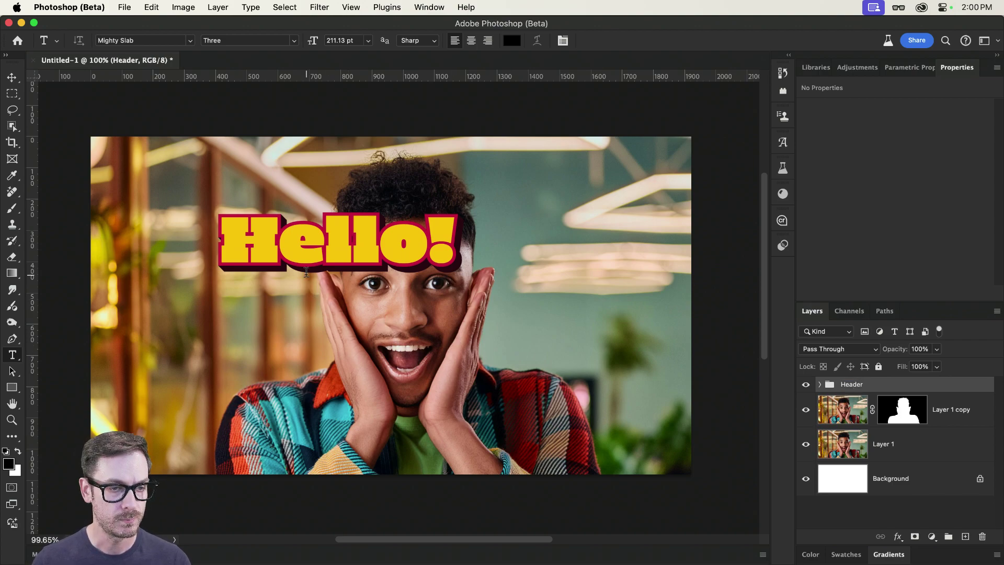
key("v")
left_click_drag(390, 244, 295, 210)
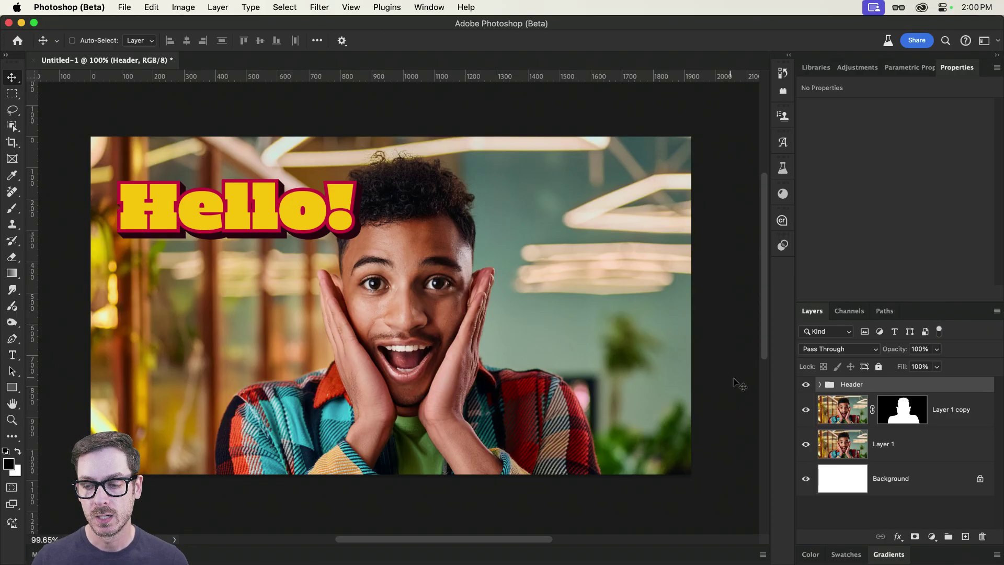
left_click_drag(880, 385, 884, 430)
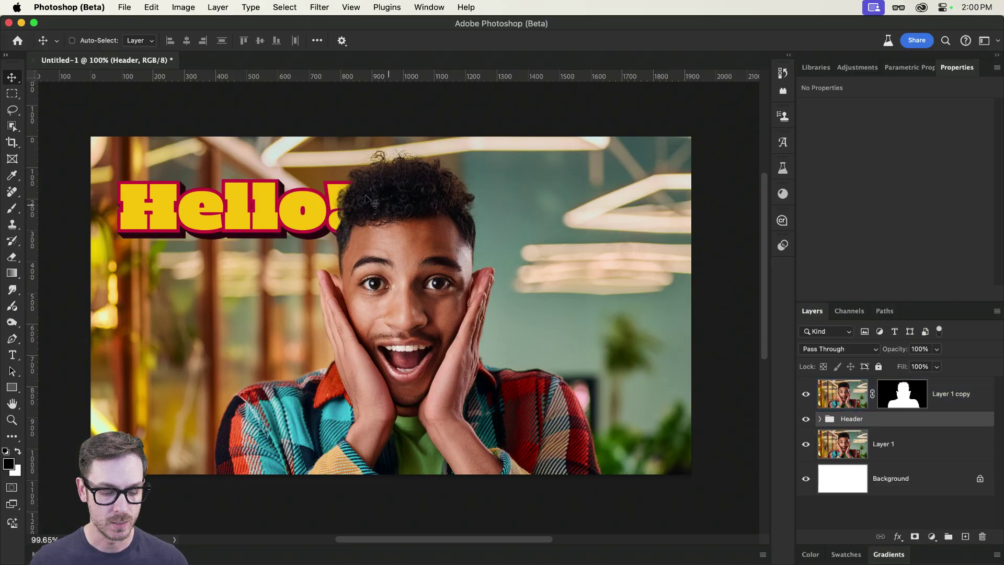
- Rotate Hello! about 9° upward to the right and nudge it down slightly
key("super+t")
left_click_drag(373, 172, 365, 146)
key("Return")
mouse_move(261, 184)
left_mouse_down()
mouse_move(255, 178)
mouse_move(247, 254)
mouse_move(257, 252)
mouse_move(245, 195)
mouse_move(252, 182)
mouse_move(256, 191)
left_mouse_up()
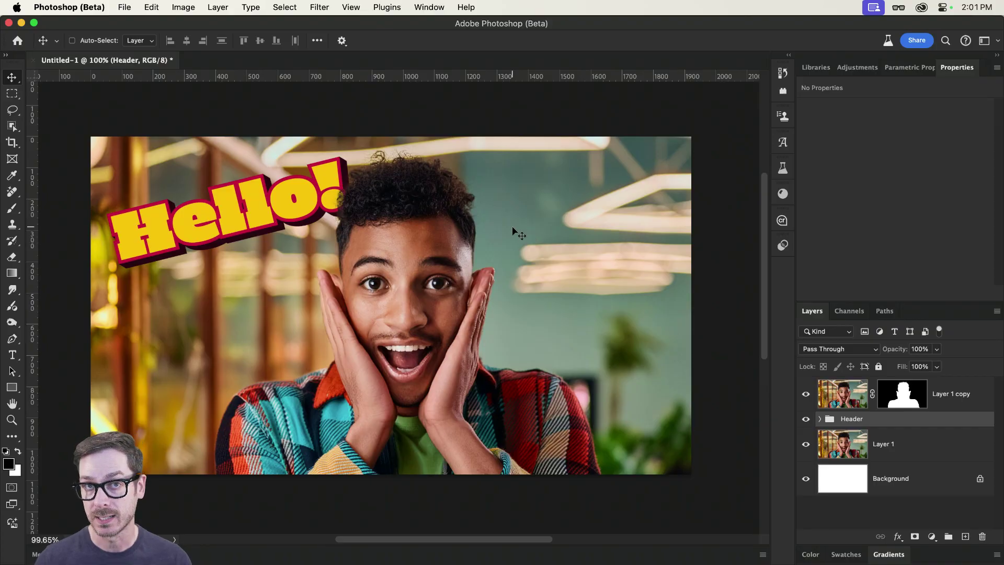
- Zoom in and paint white on Layer 1 copy's mask with a small brush along the curls over the '!'
left_click(460, 214, "super")
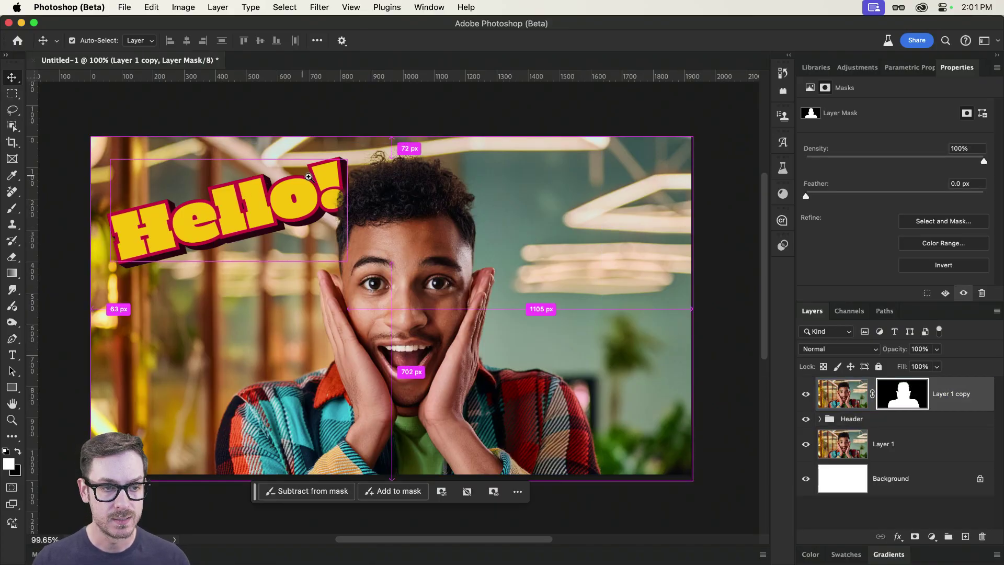
left_click_drag(312, 177, 369, 180)
key("b")
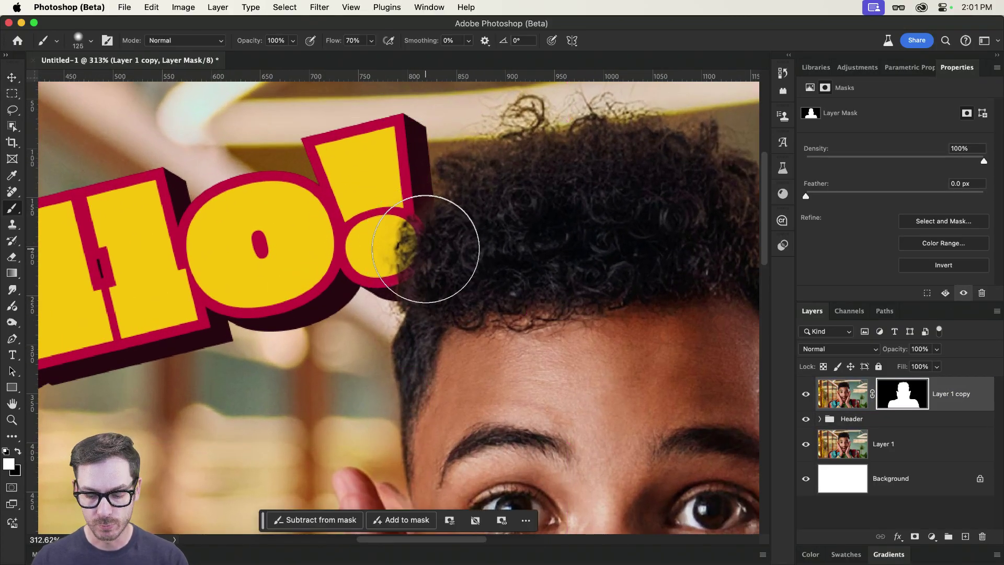
left_click_drag(425, 248, 430, 251)
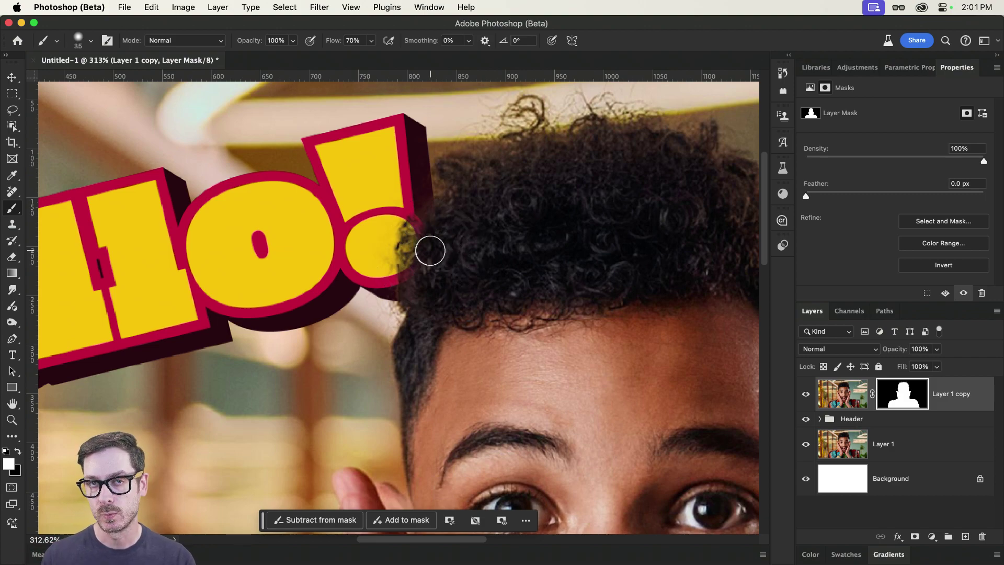
mouse_move(430, 251)
left_mouse_down()
mouse_move(418, 281)
mouse_move(411, 240)
mouse_move(432, 211)
left_mouse_up()
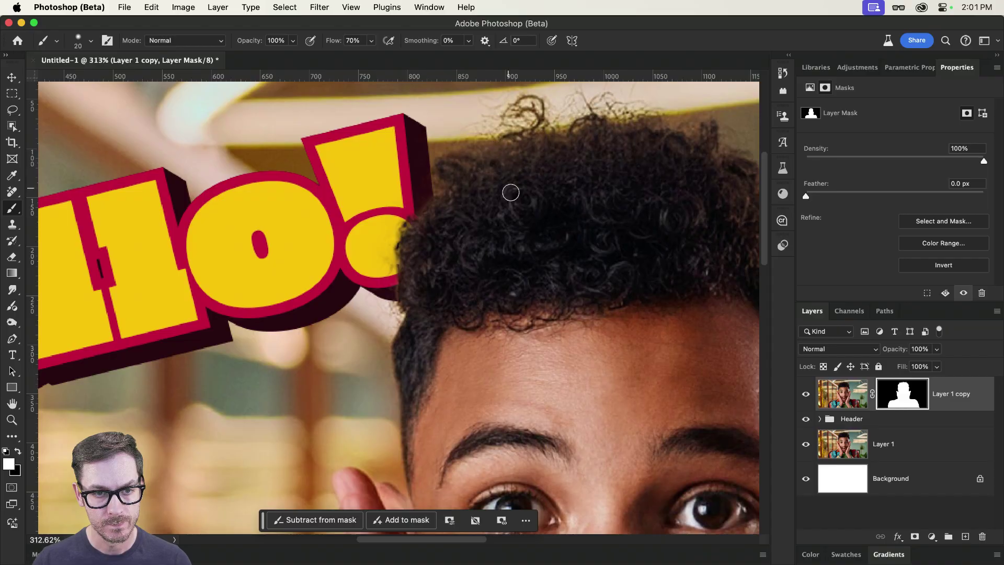
- Zoom back out and select the bottom photo layer
scroll(511, 193, "down", 10)
key("v")
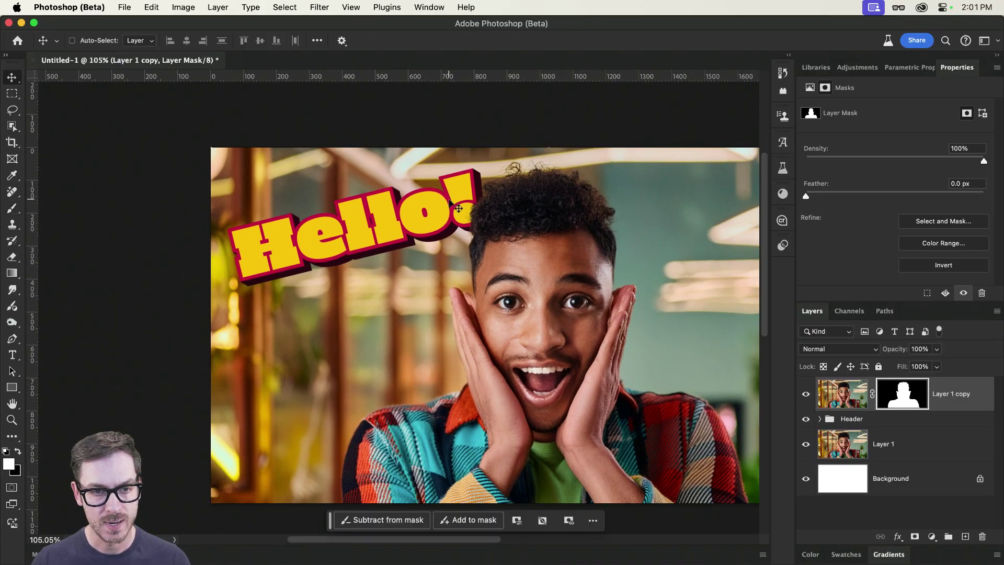
scroll(463, 230, "down", 1)
scroll(462, 230, "right", 1)
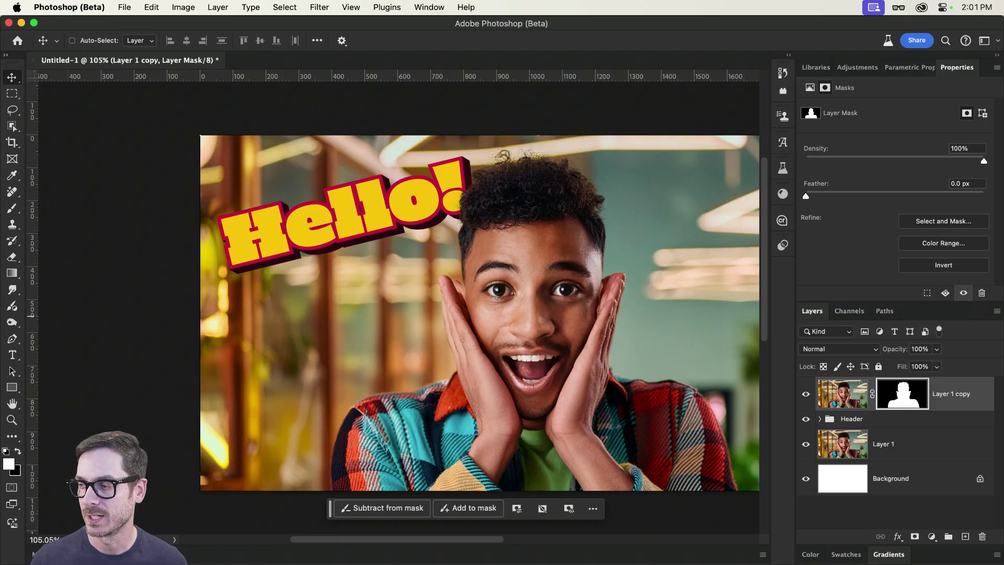
left_click(912, 452)
- Duplicate the Header group just below the original and retype its top text as 'YOU!'
left_click(898, 420)
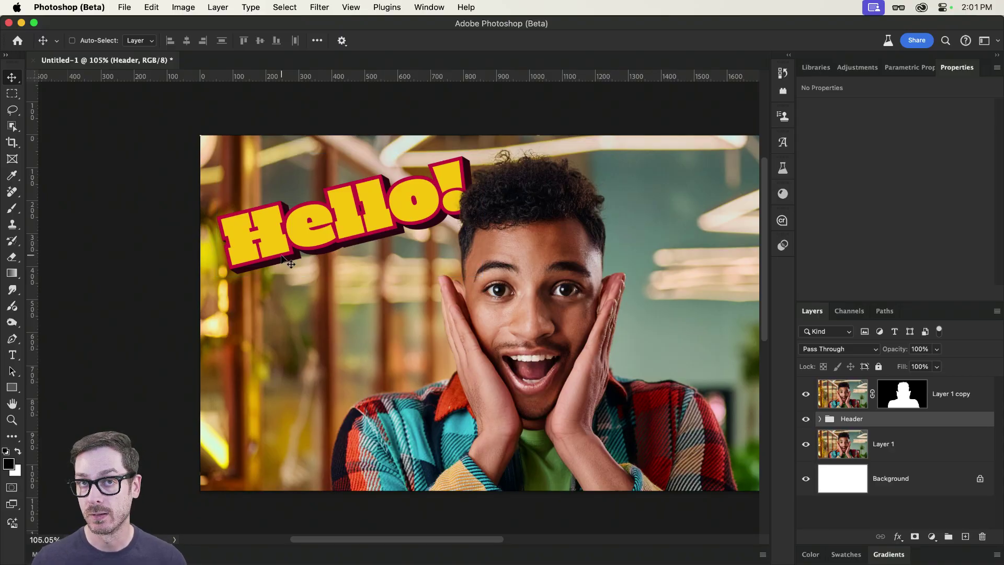
scroll(337, 271, "right", 2)
left_click_drag(331, 236, 331, 314)
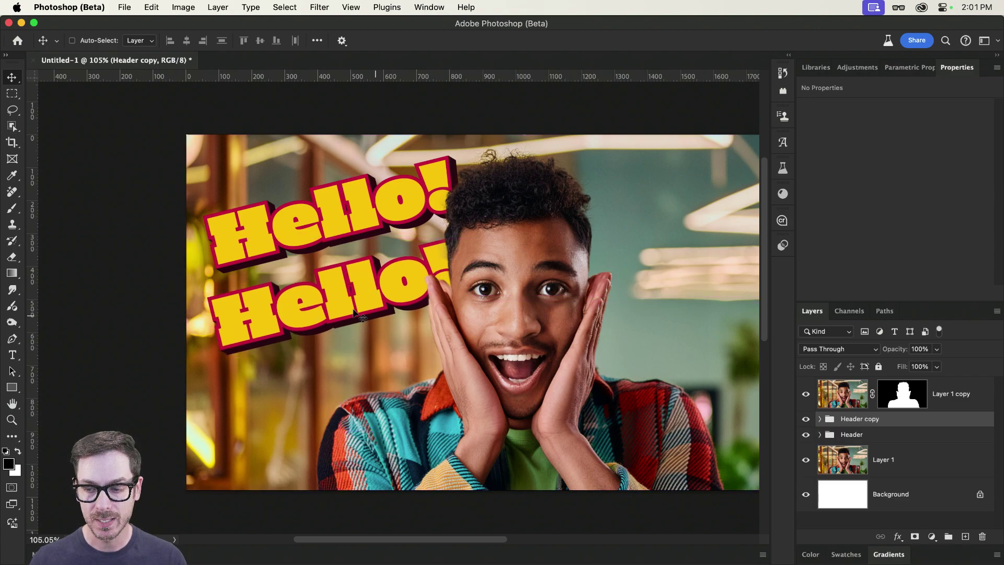
double_click(328, 313)
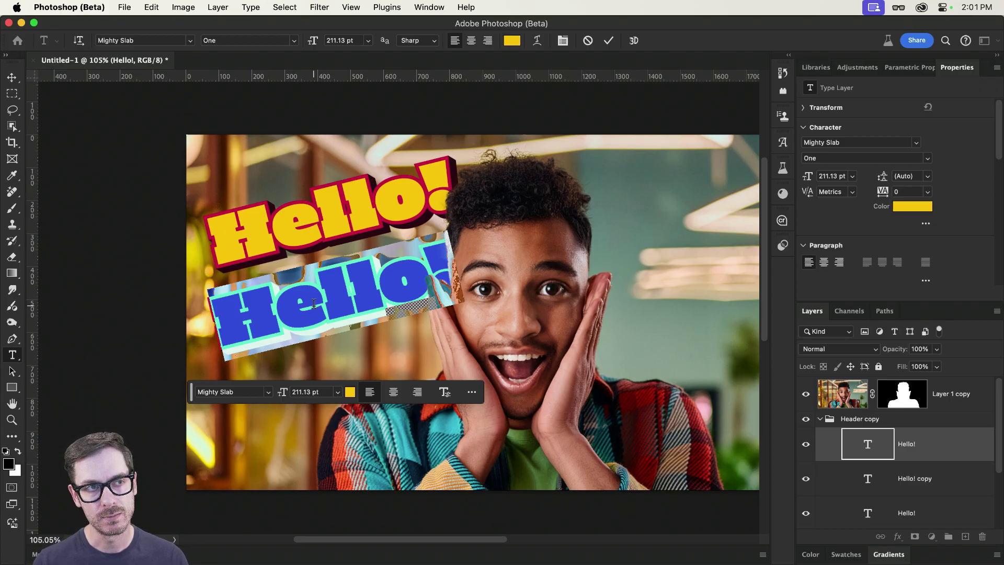
type("Y")
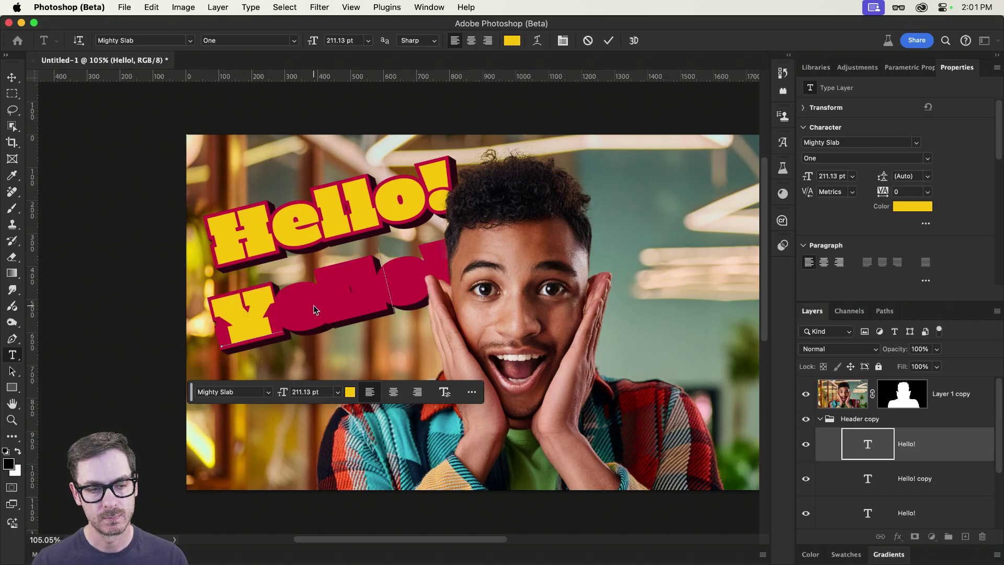
type("OU!")
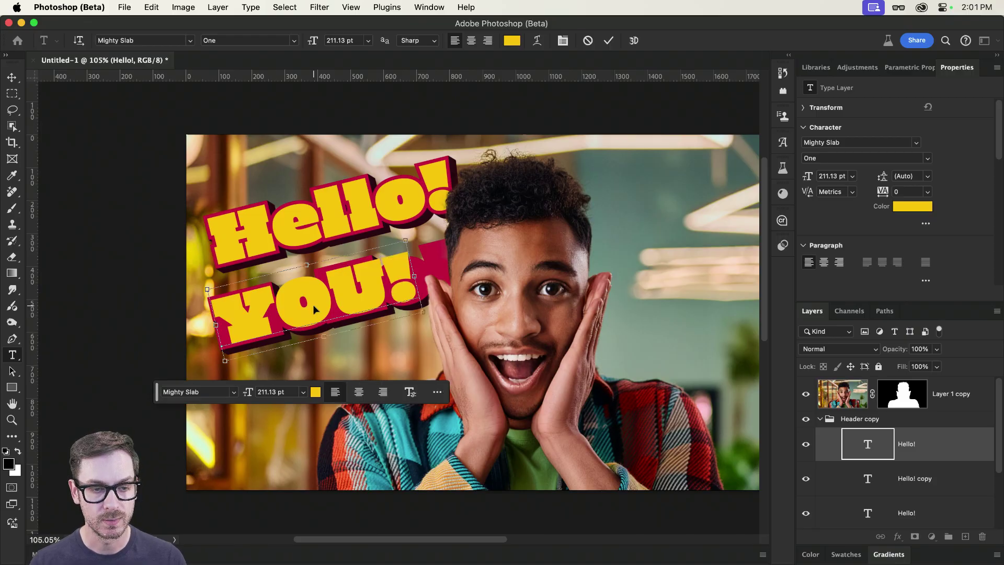
key("Escape")
key("v")
- Hide the top YOU! layer and paste 'YOU!' over the red Hello! copy shadow text
left_click(917, 477)
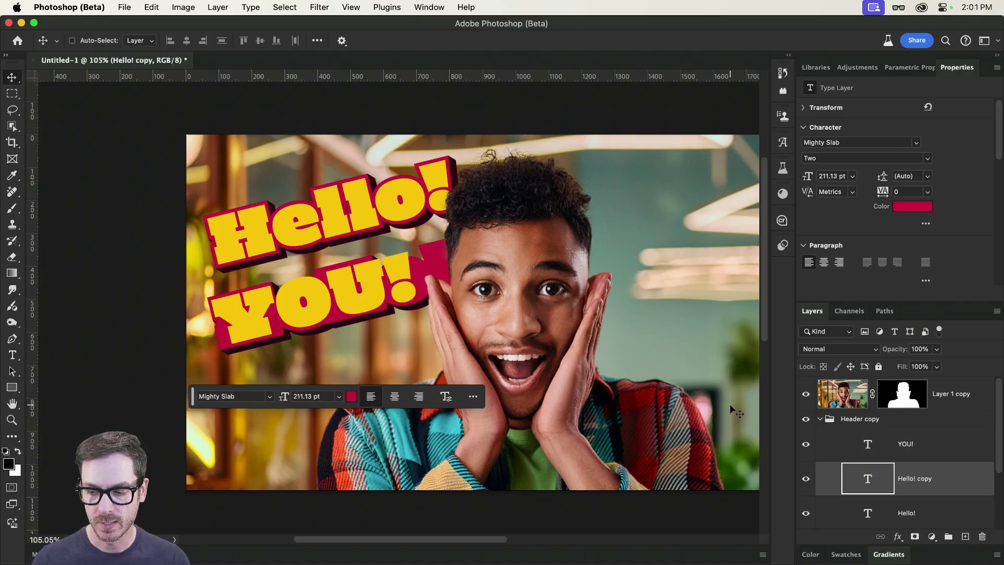
double_click(310, 305)
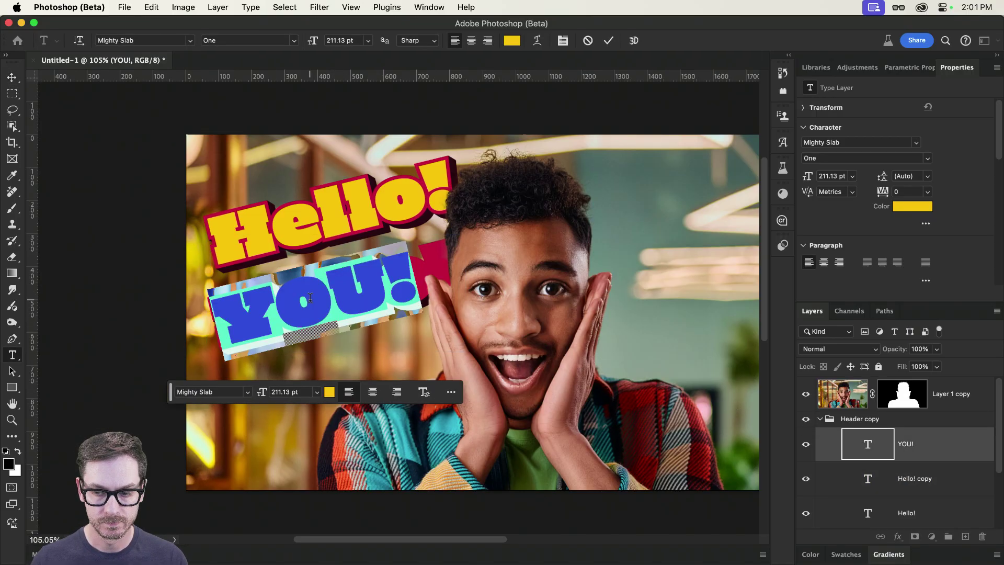
left_click(949, 491)
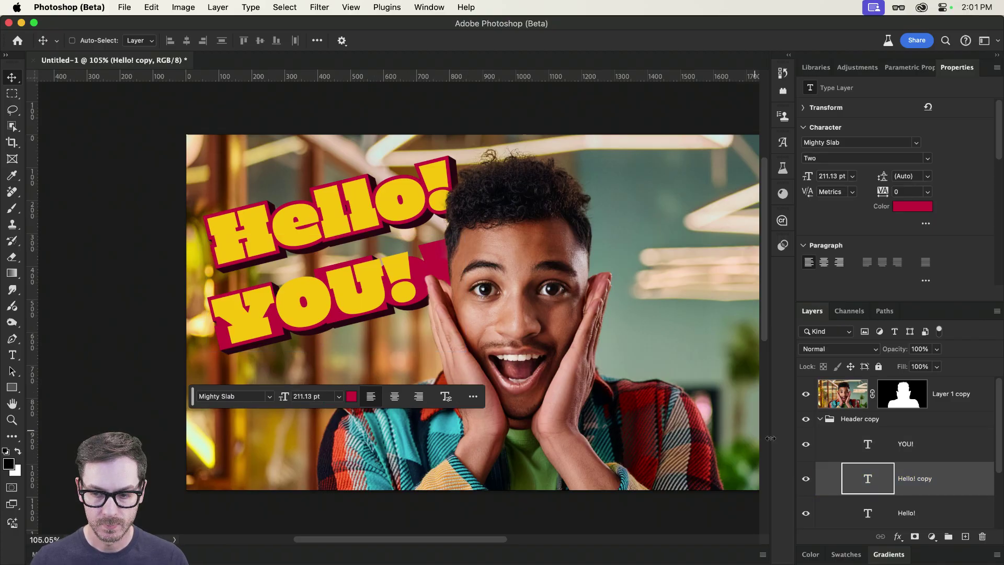
left_click(805, 444)
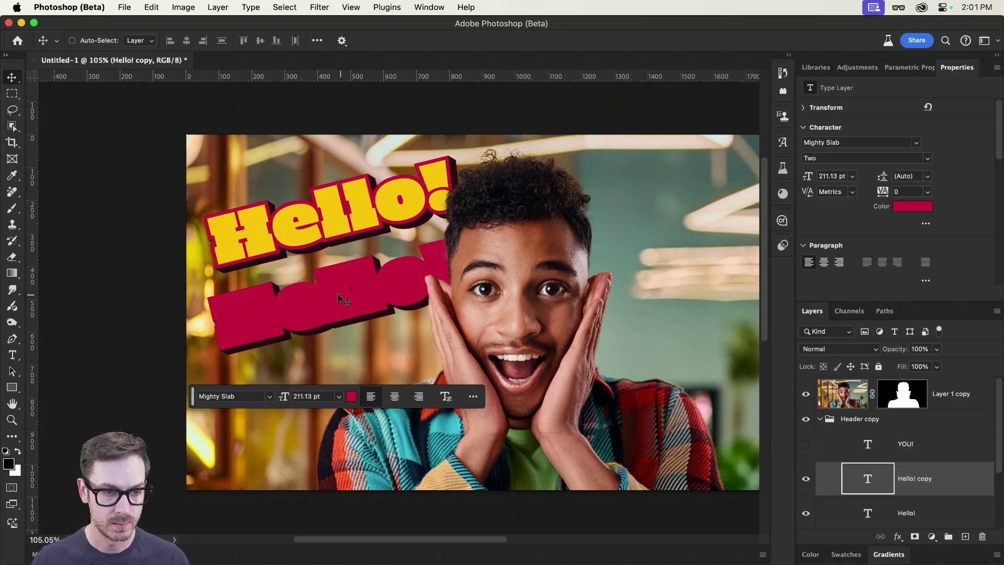
double_click(335, 294)
type("YOU!")
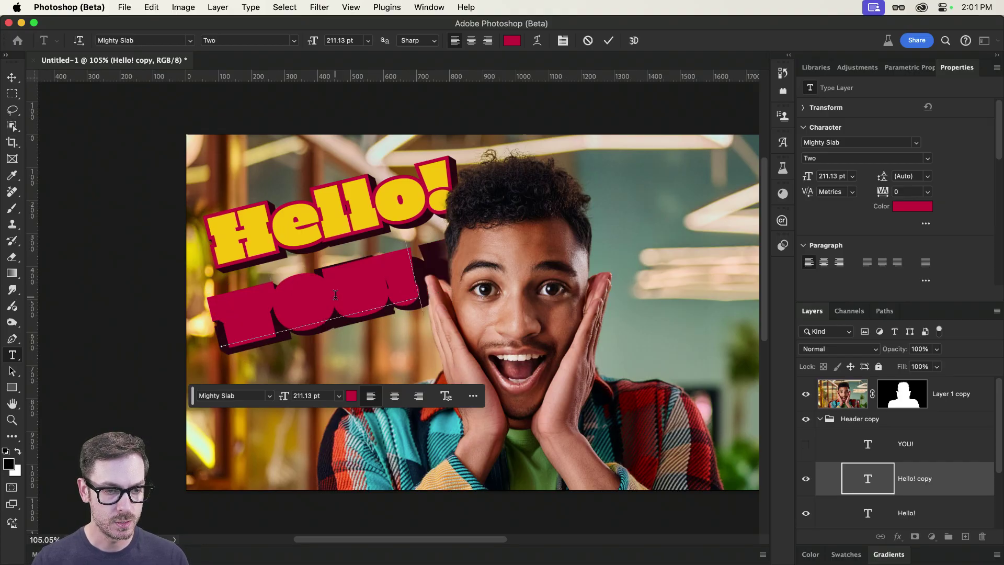
key("Escape")
key("v")
- Hide the red layer and paste 'YOU!' over the dark Hello! shadow text
left_click(805, 478)
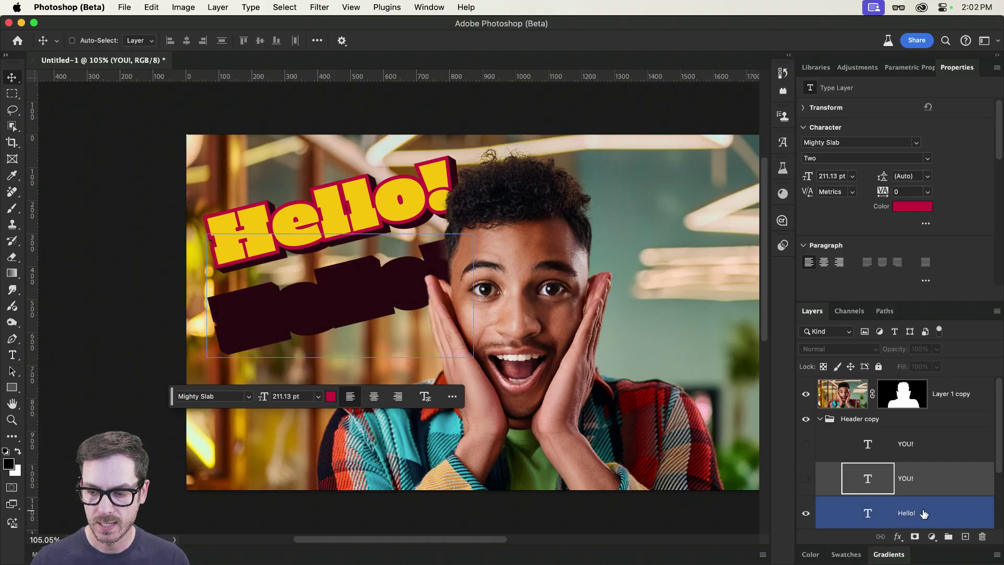
left_click(926, 511)
double_click(345, 297)
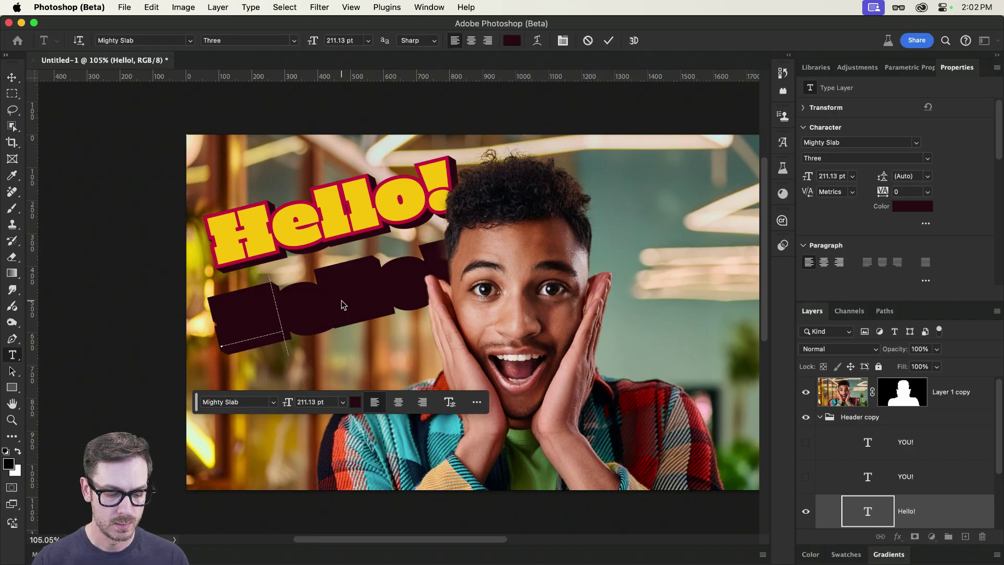
type("YOU!")
key("Escape")
key("v")
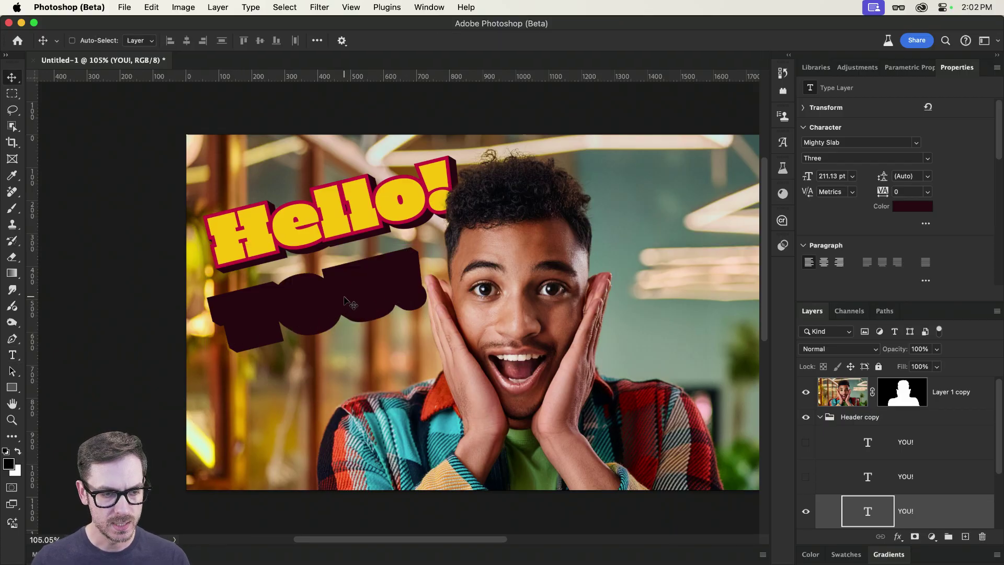
double_click(344, 296)
left_click(345, 294)
key("Escape")
key("v")
- Turn all hidden YOU! layers back on, then select the cutout man layer
left_click(805, 477)
left_click(805, 442)
left_click(867, 449)
left_click(918, 474)
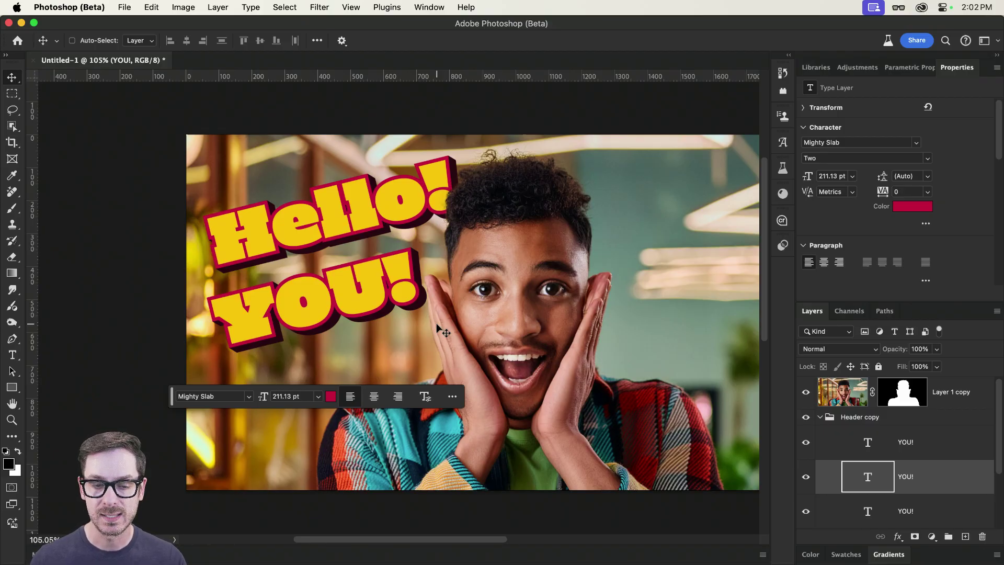
left_click(452, 396)
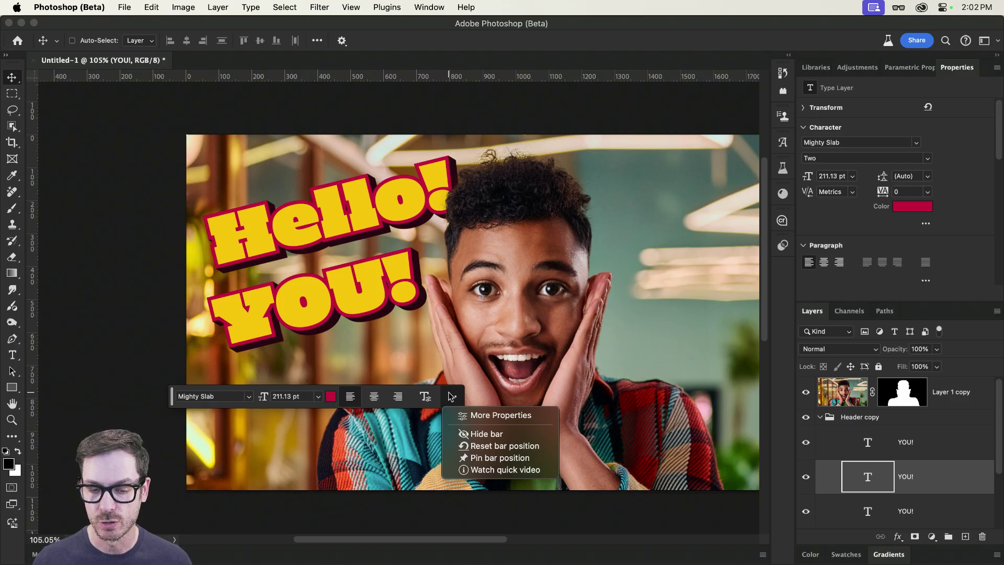
left_click(452, 396)
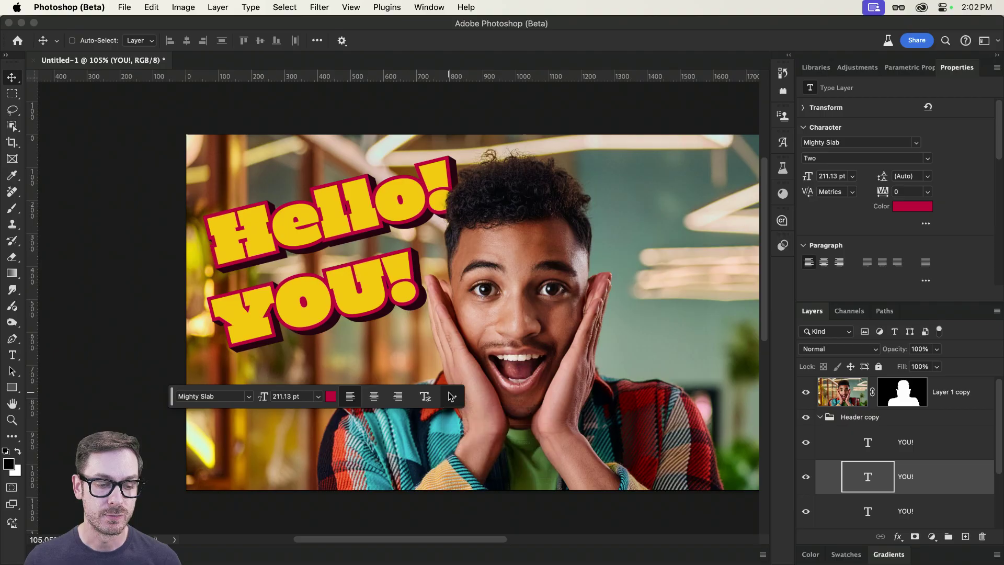
left_click(423, 399)
left_click(422, 399)
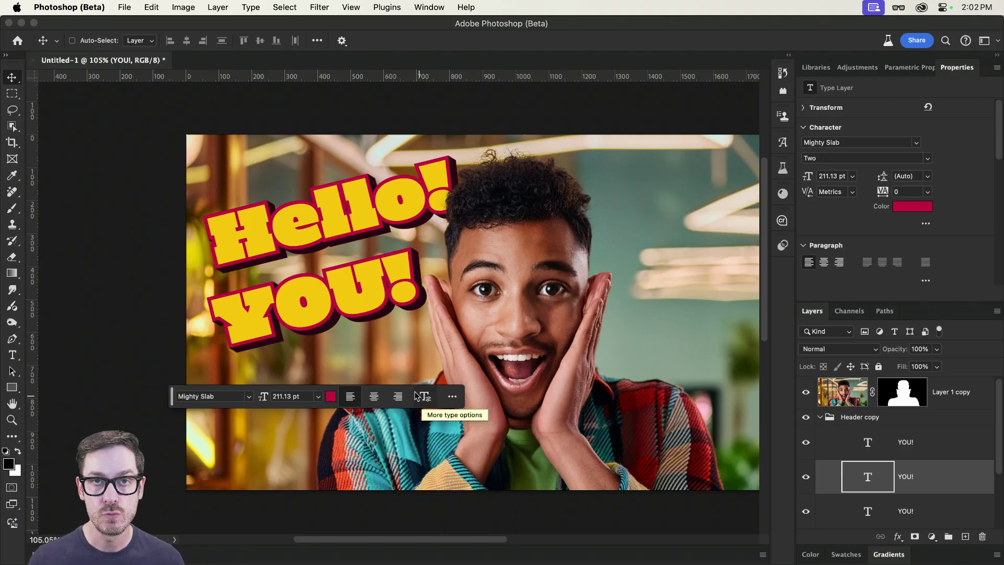
left_click(900, 387)
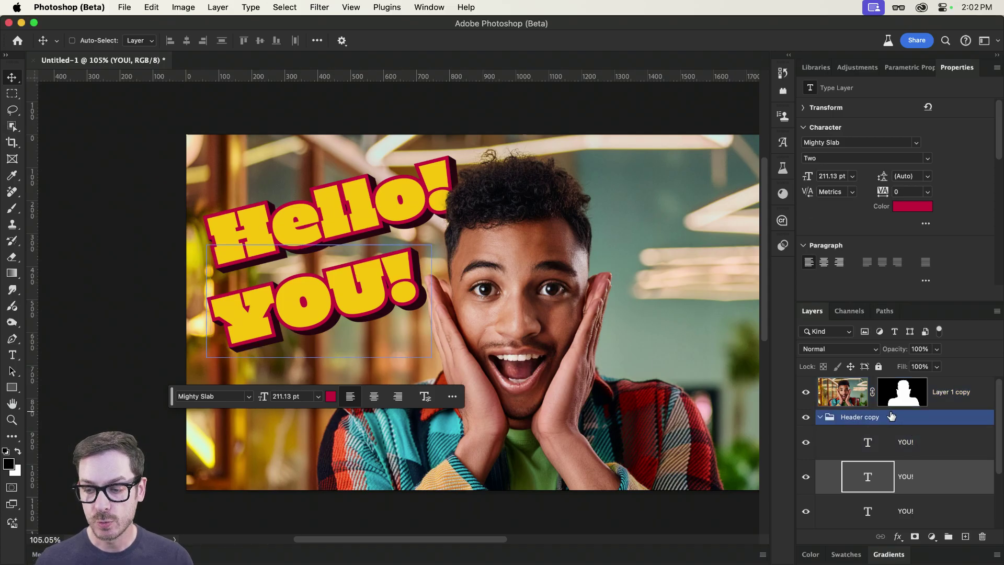
- Move the Header copy group up and right so YOU! sits beneath Hello!
left_click_drag(285, 287, 293, 287)
key("super+z")
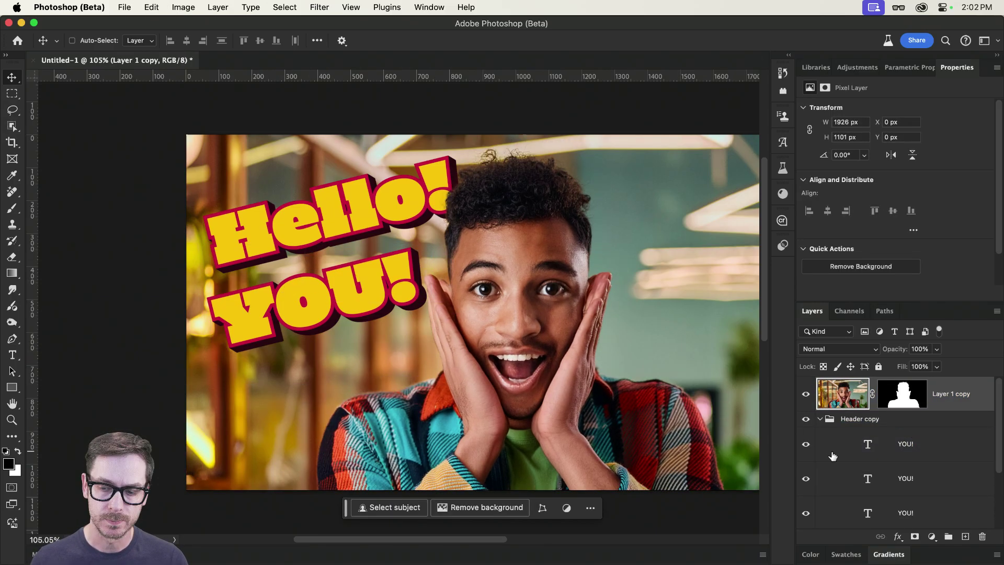
left_click(826, 420)
left_click_drag(298, 340, 317, 299)
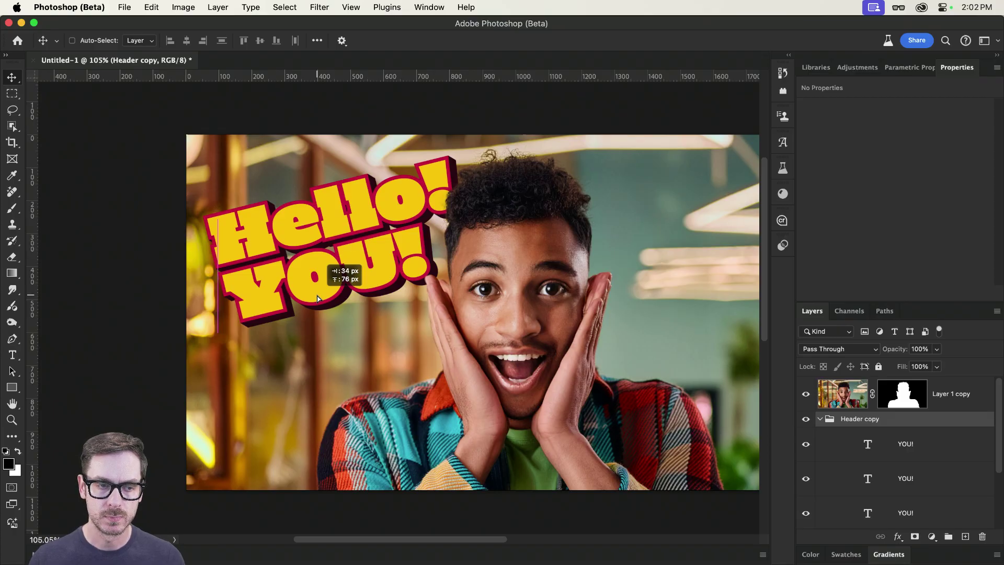
left_click_drag(317, 298, 317, 299)
- Colour the top YOU! magenta, sampled from the Hello! outline
left_click(949, 447)
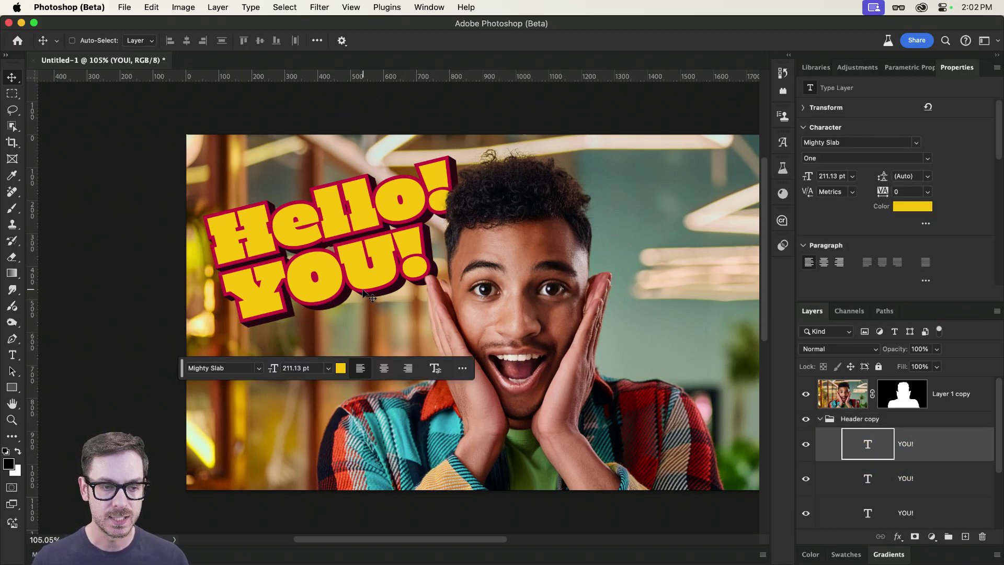
left_click(340, 367)
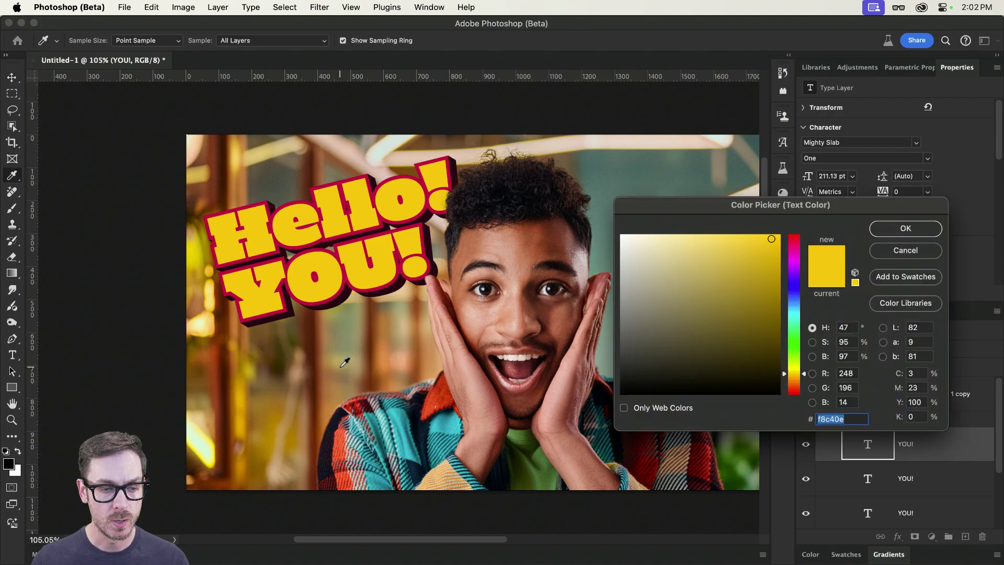
left_click(281, 246)
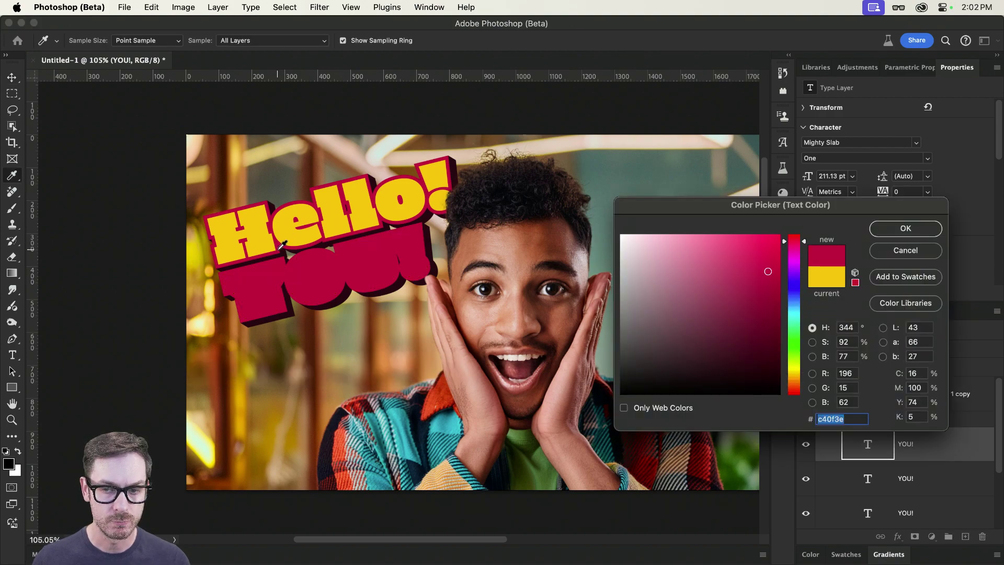
key("Return")
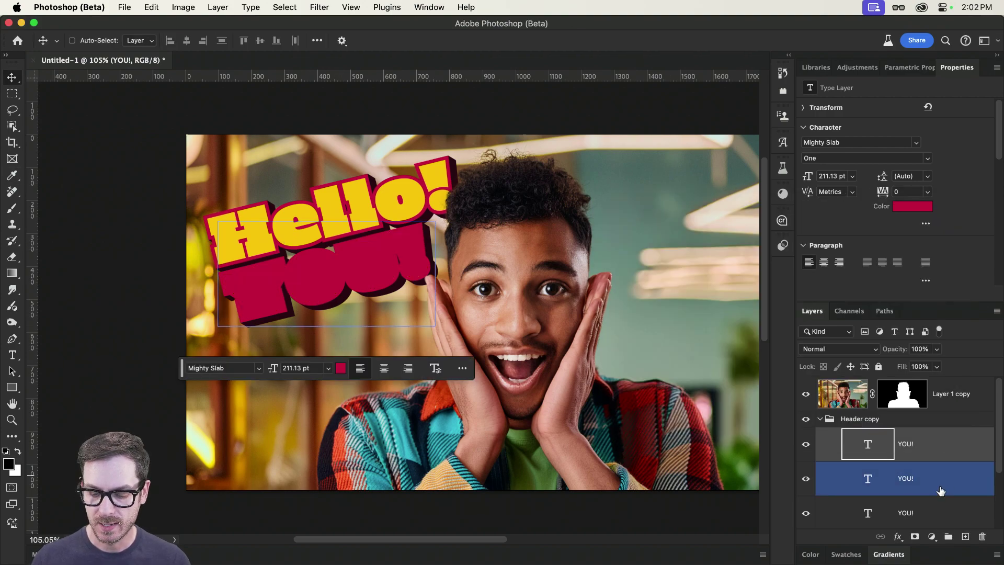
- Colour the middle YOU! shadow layer yellow, sampled from the Hello! text
left_click(940, 491)
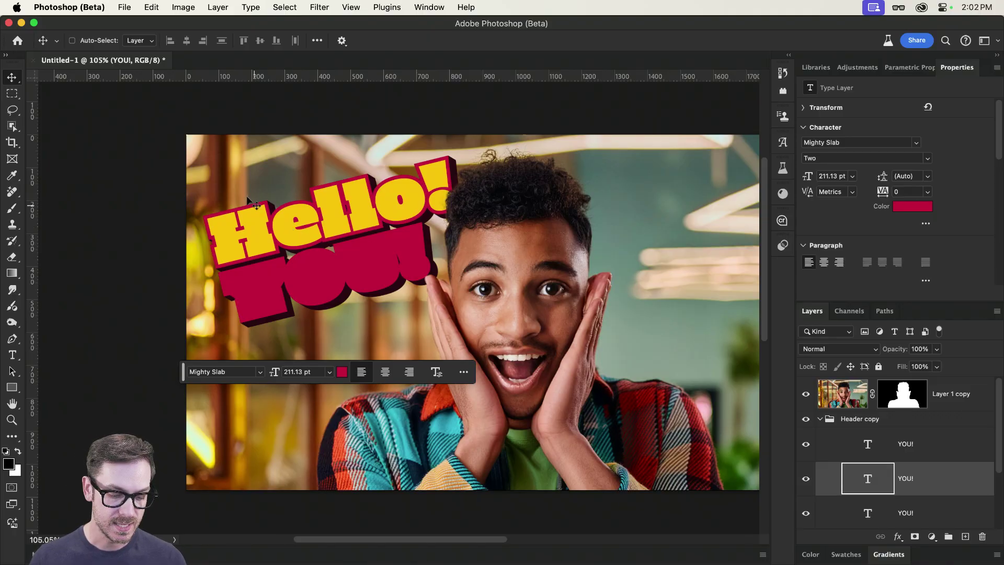
left_click(342, 372)
left_click(326, 203)
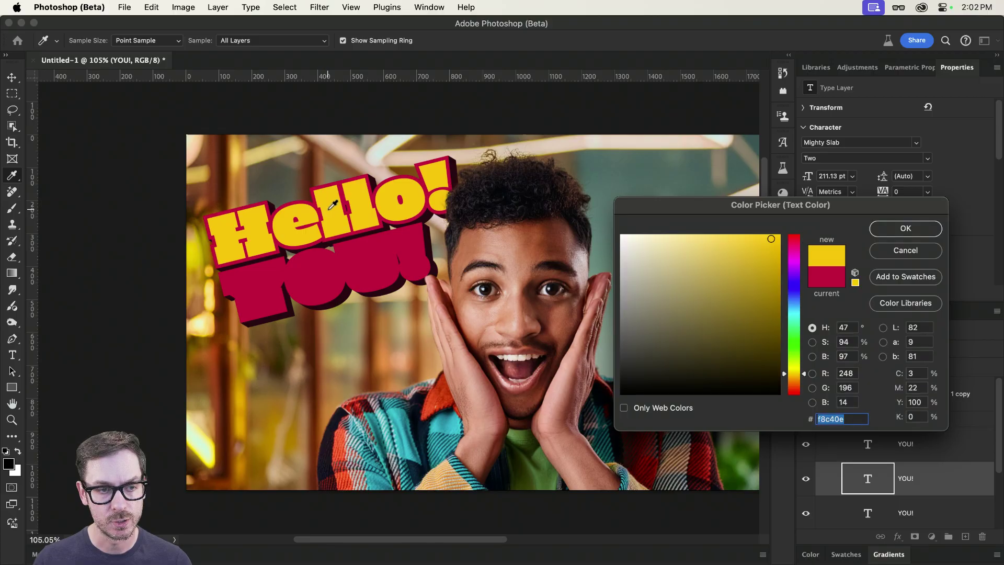
key("Return")
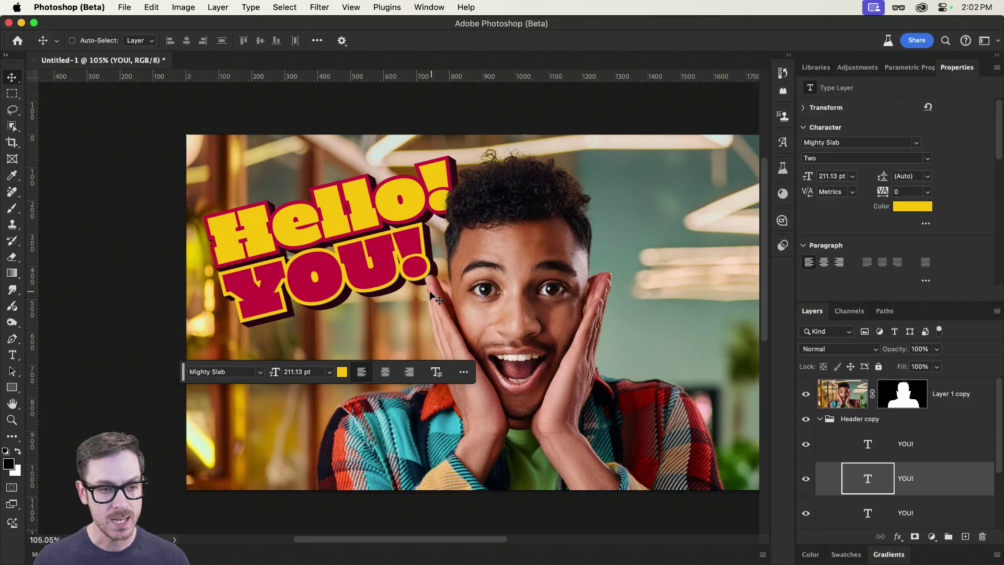
left_click(923, 426)
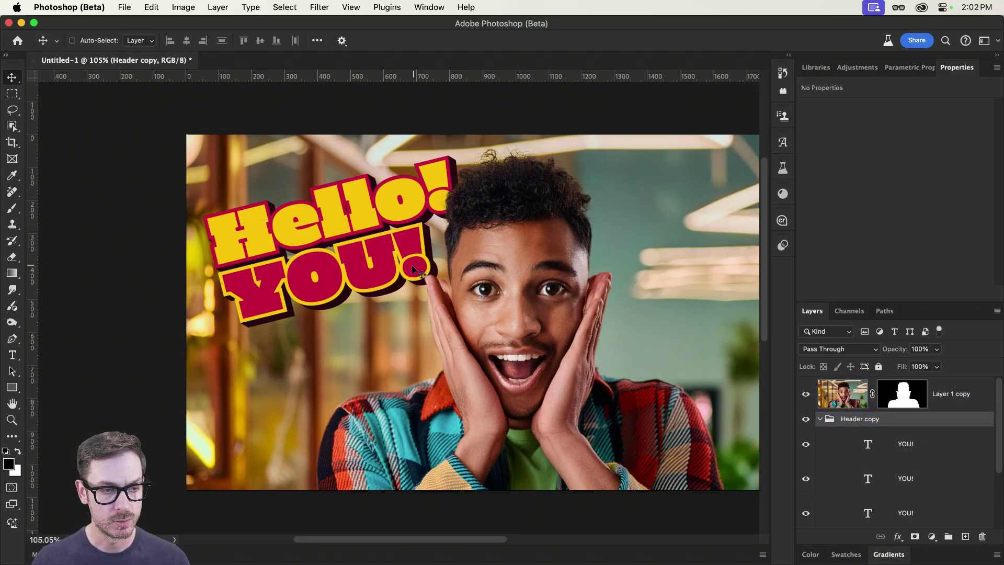
- Scale the Header copy group to about 105% and nudge YOU! up under Hello!
left_click_drag(405, 273, 365, 270)
key("super+t")
mouse_move(442, 333)
left_mouse_down()
mouse_move(440, 272)
mouse_move(445, 345)
mouse_move(449, 337)
left_mouse_up()
key("Return")
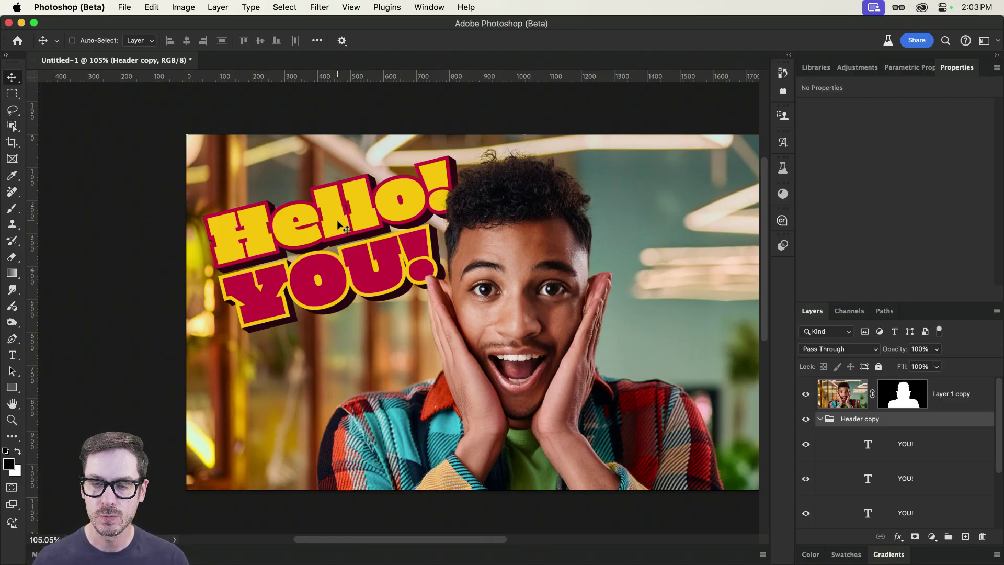
key("shift+Up")
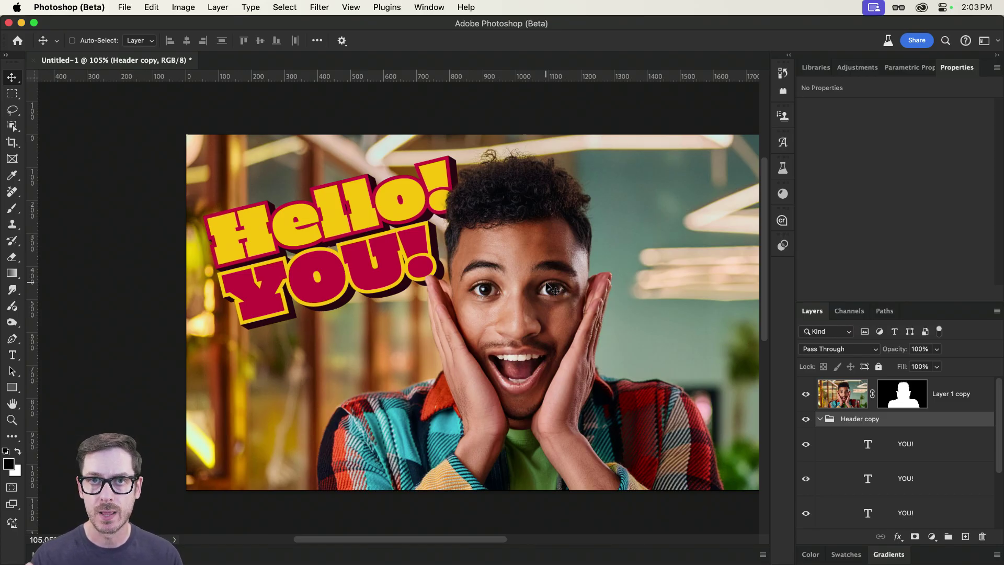
- Zoom out to check the whole thumbnail, then return to 100% view
left_click_drag(549, 288, 448, 284)
scroll(523, 298, "right", 5)
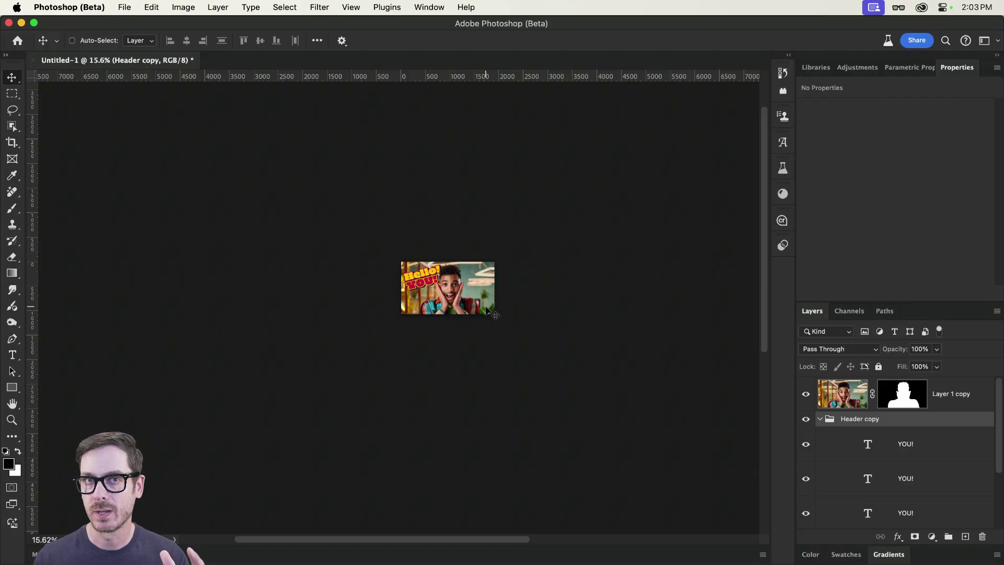
key("super+1")
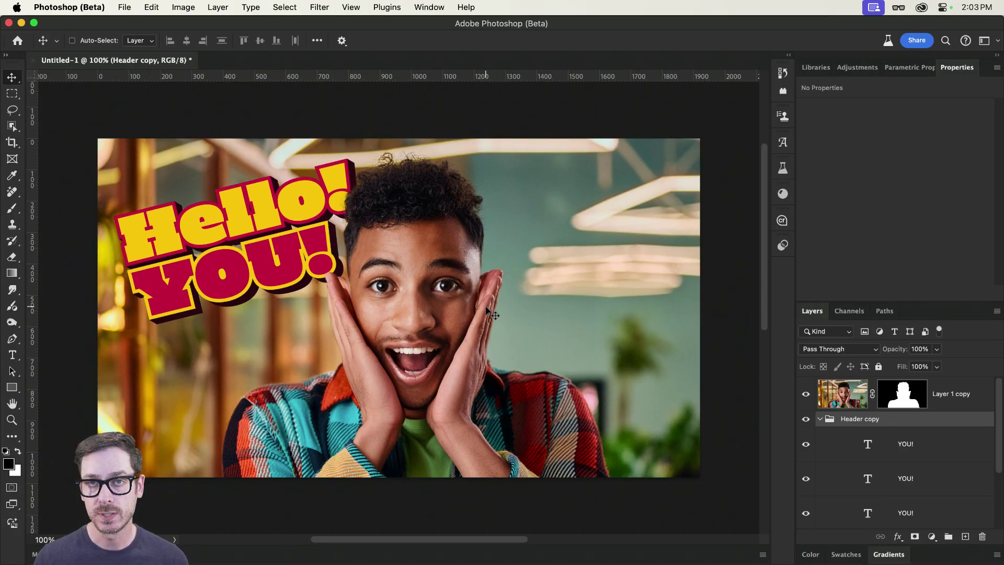